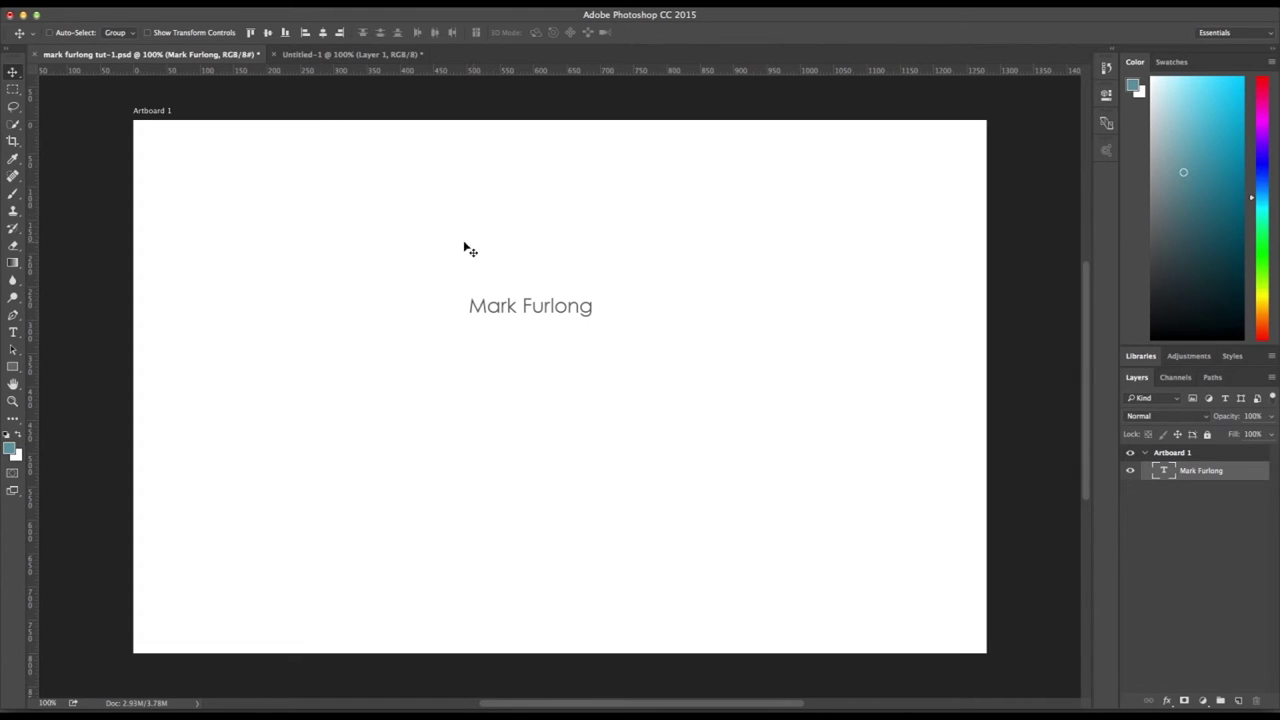
Step: Apply a New Guide Layout of 12 columns, 30 px gutters, and 30/30/0/30 px margins
{"action": "mouse_move", "coordinate": [35, 159]}
{"action": "left_mouse_down"}
{"action": "mouse_move", "coordinate": [223, 163]}
{"action": "mouse_move", "coordinate": [37, 172]}
{"action": "left_mouse_up"}
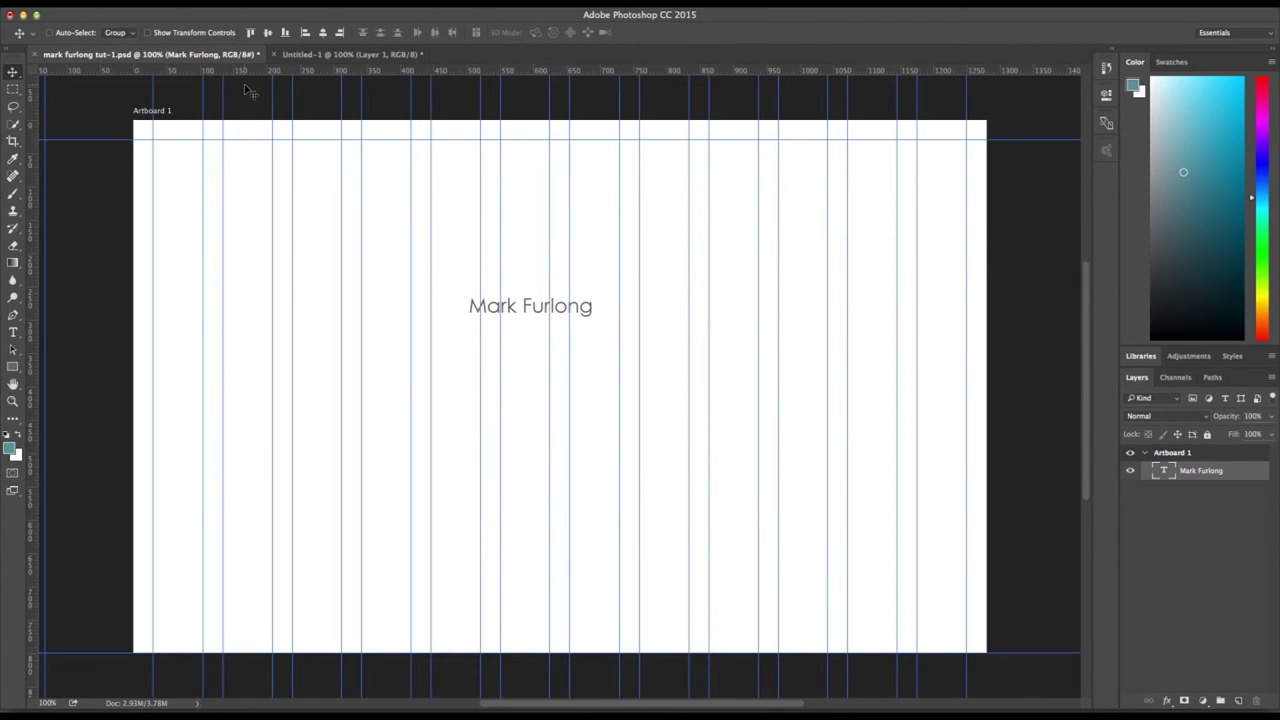
{"action": "key", "text": "super+semicolon"}
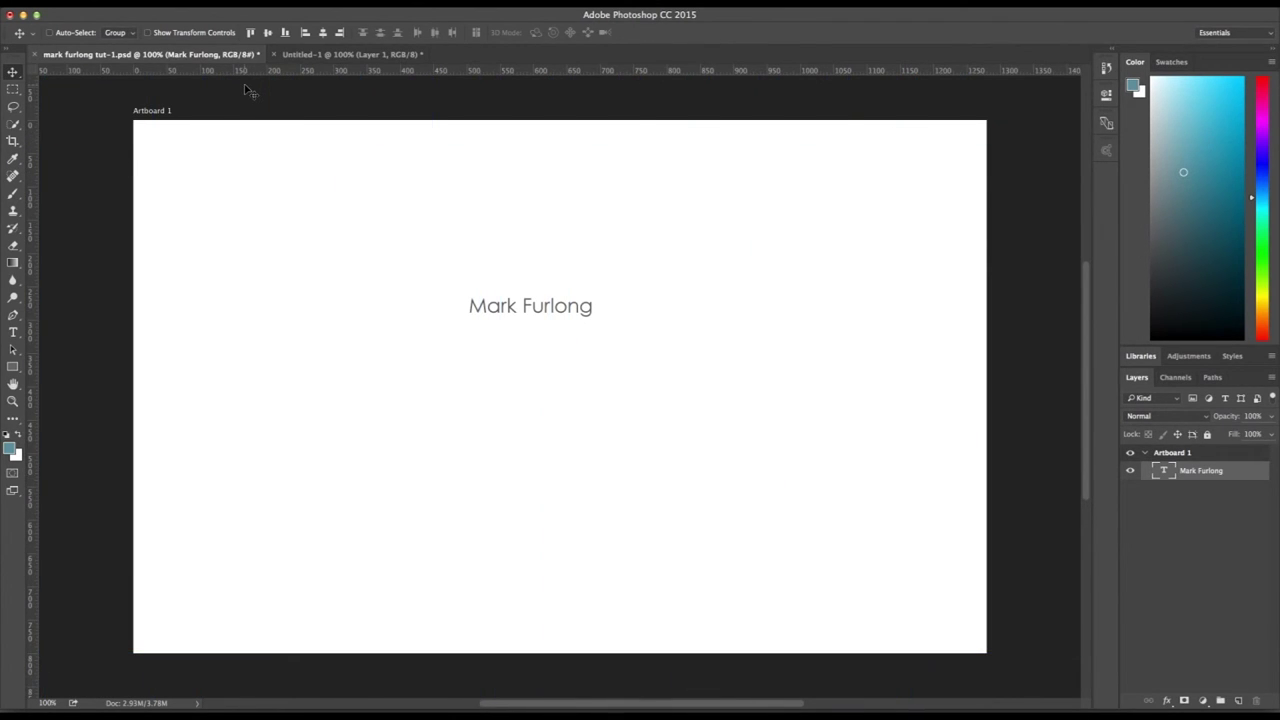
{"action": "left_click", "coordinate": [405, 8]}
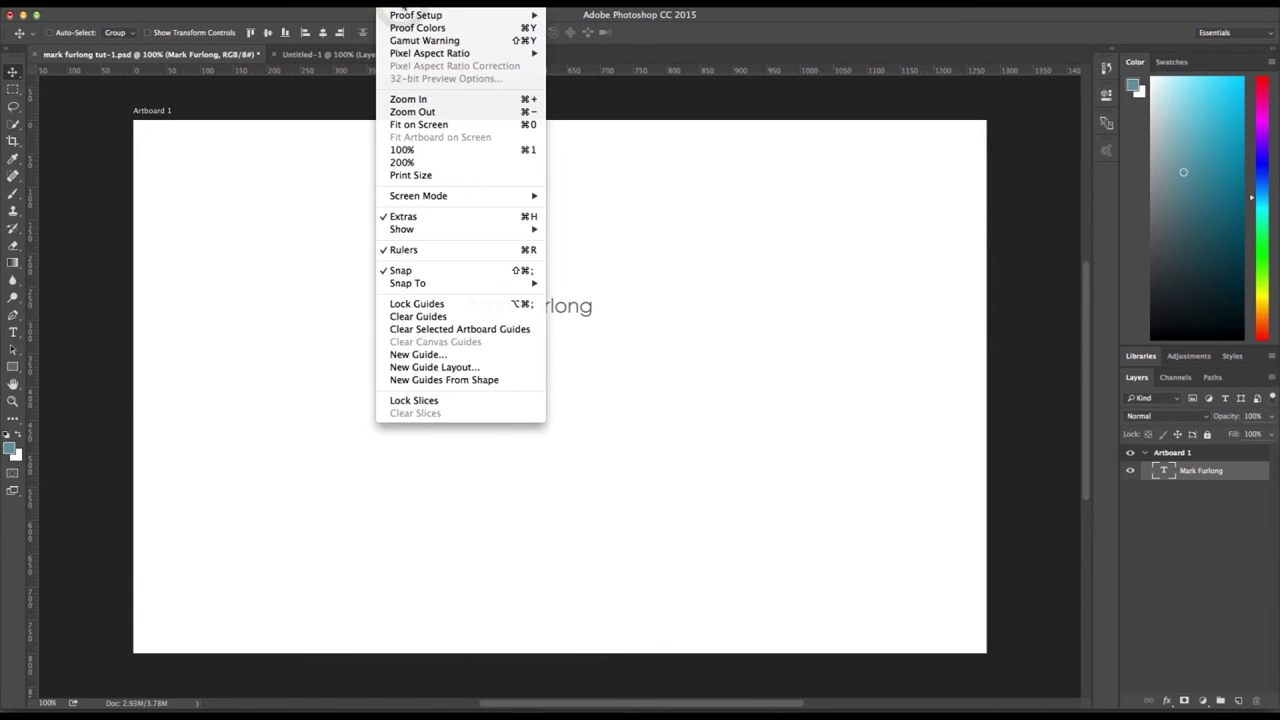
{"action": "left_click", "coordinate": [478, 368]}
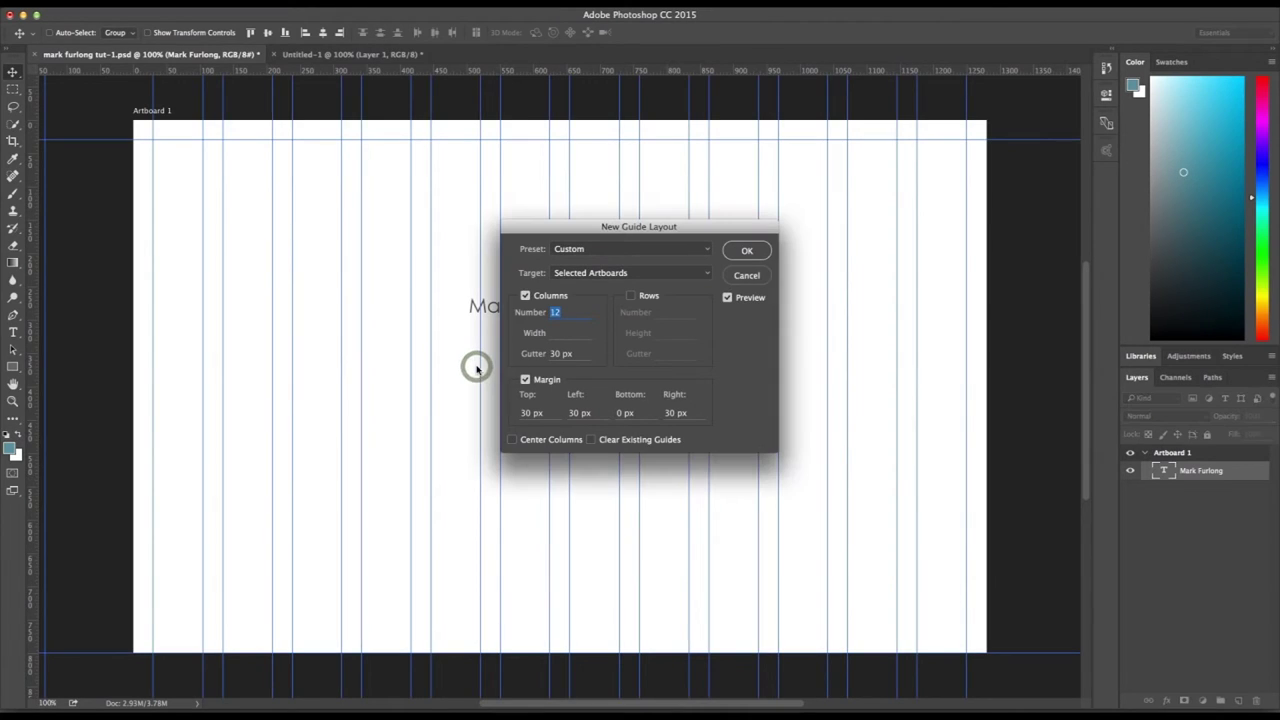
{"action": "left_click", "coordinate": [570, 313]}
{"action": "type", "text": "8"}
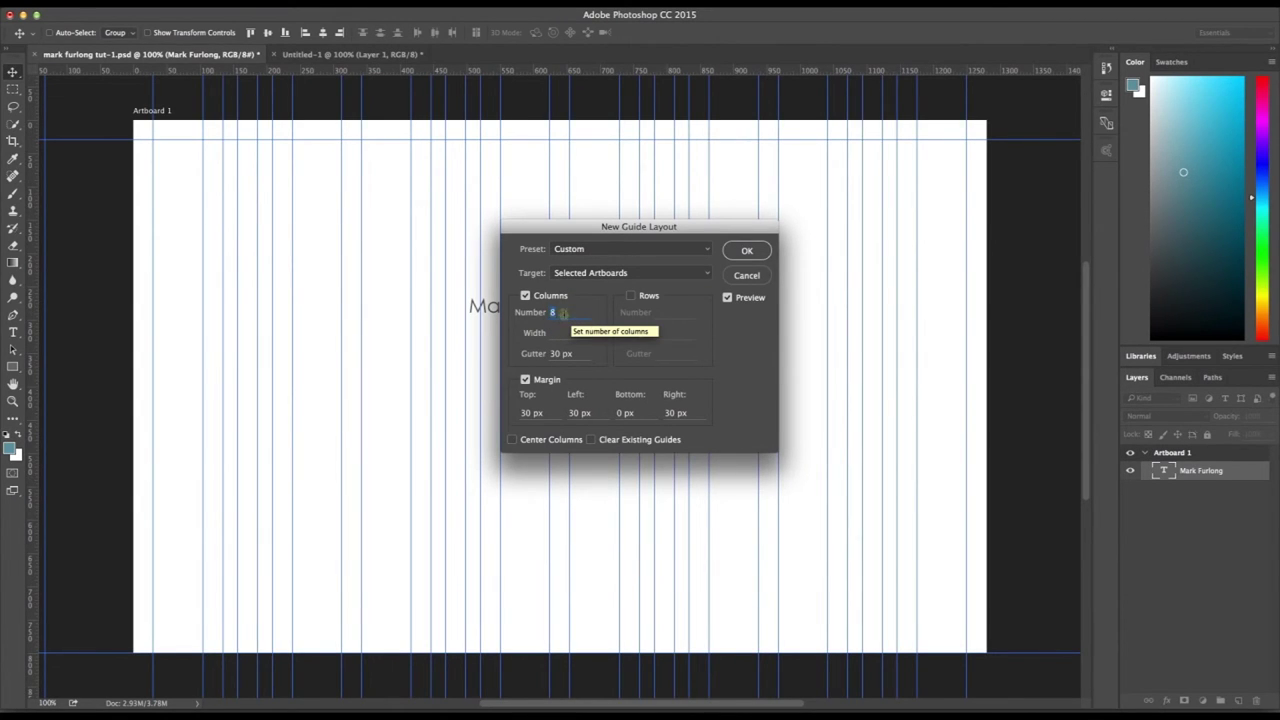
{"action": "type", "text": "12"}
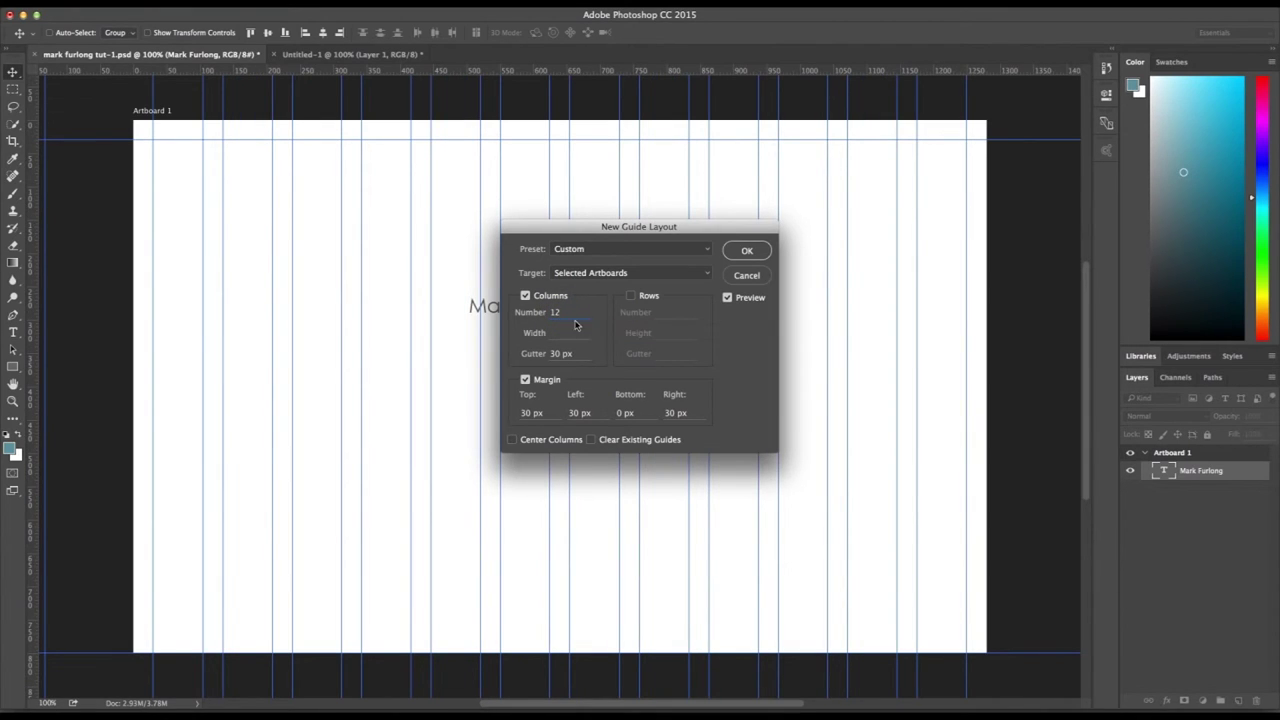
{"action": "left_click", "coordinate": [586, 354]}
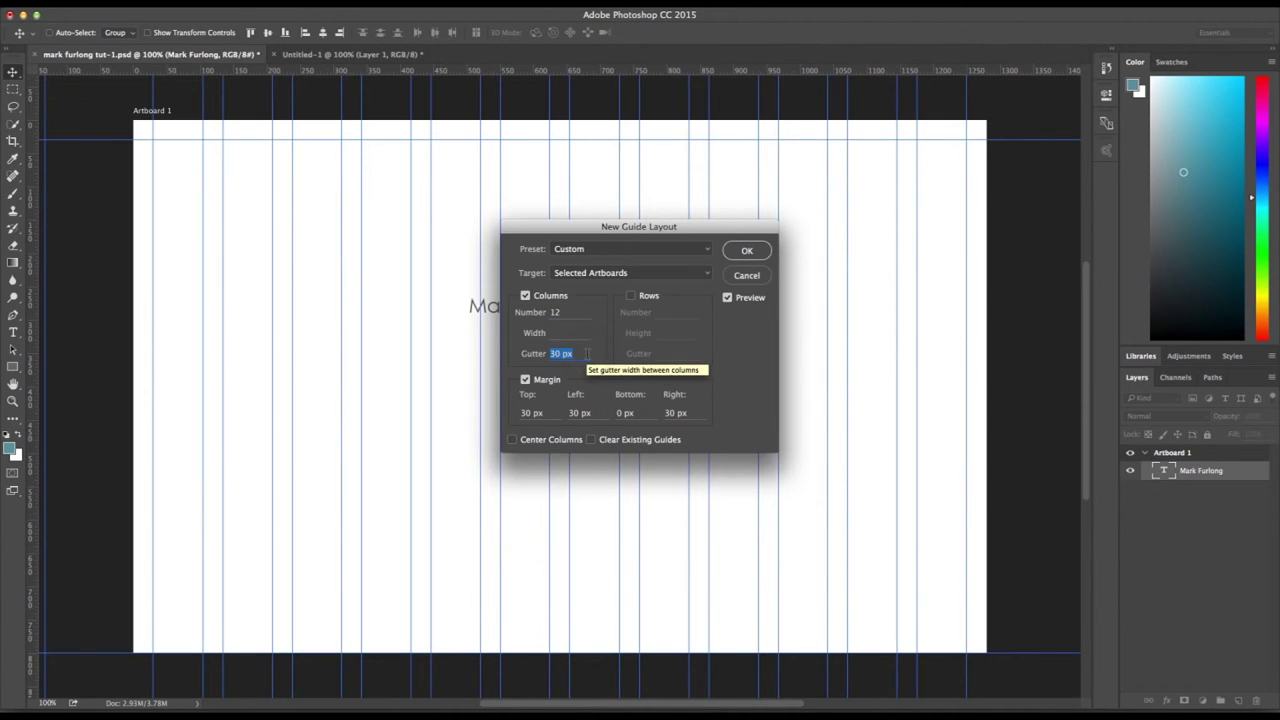
{"action": "left_click", "coordinate": [540, 413]}
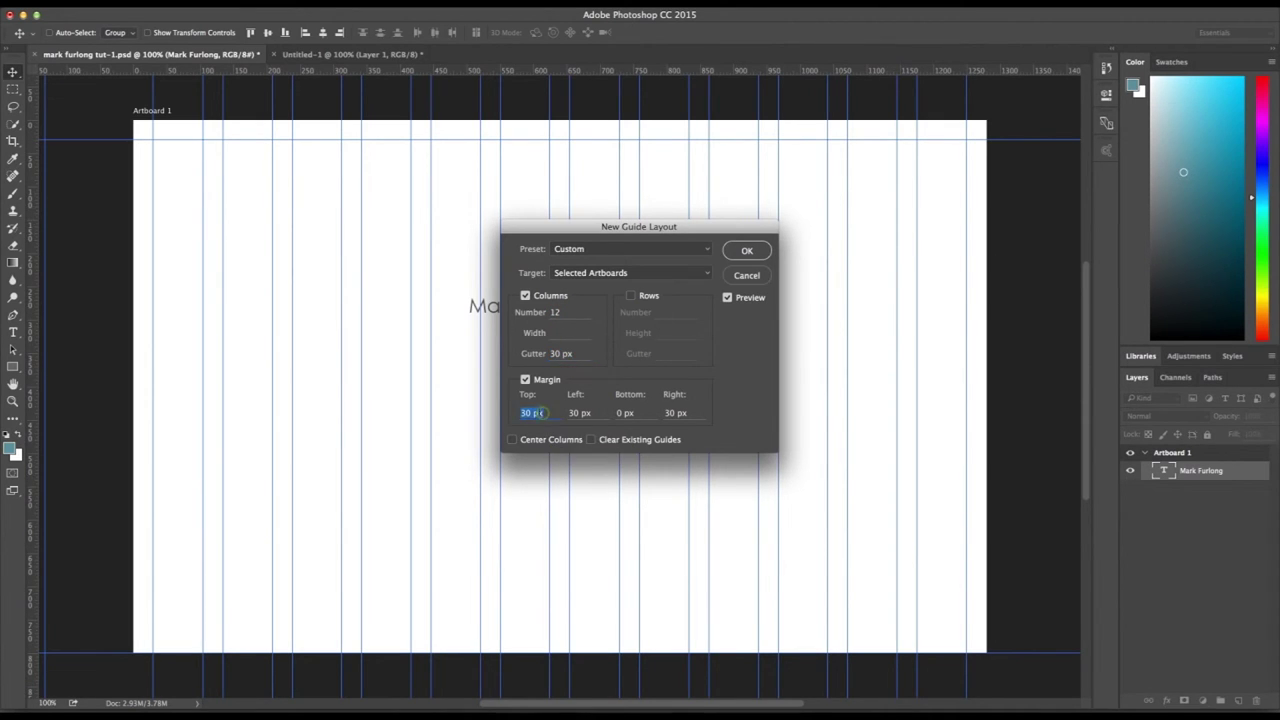
{"action": "left_click", "coordinate": [548, 413]}
{"action": "left_click", "coordinate": [580, 413]}
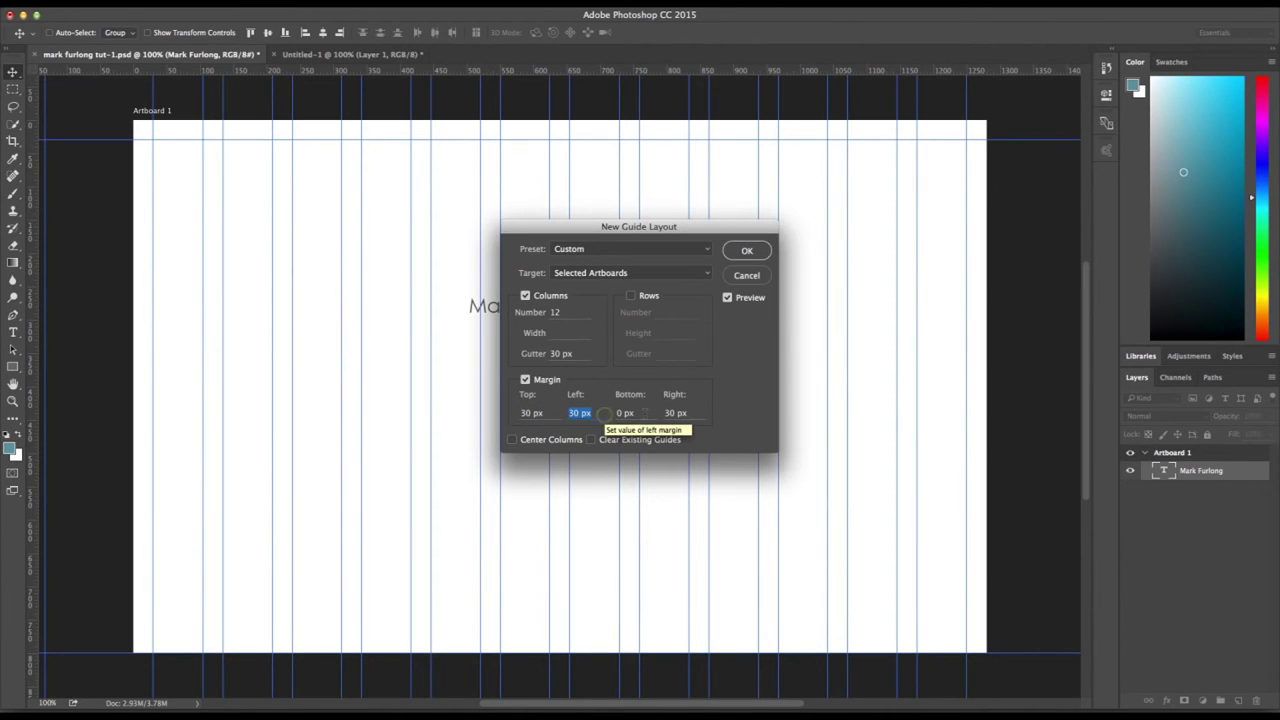
{"action": "left_click", "coordinate": [618, 413]}
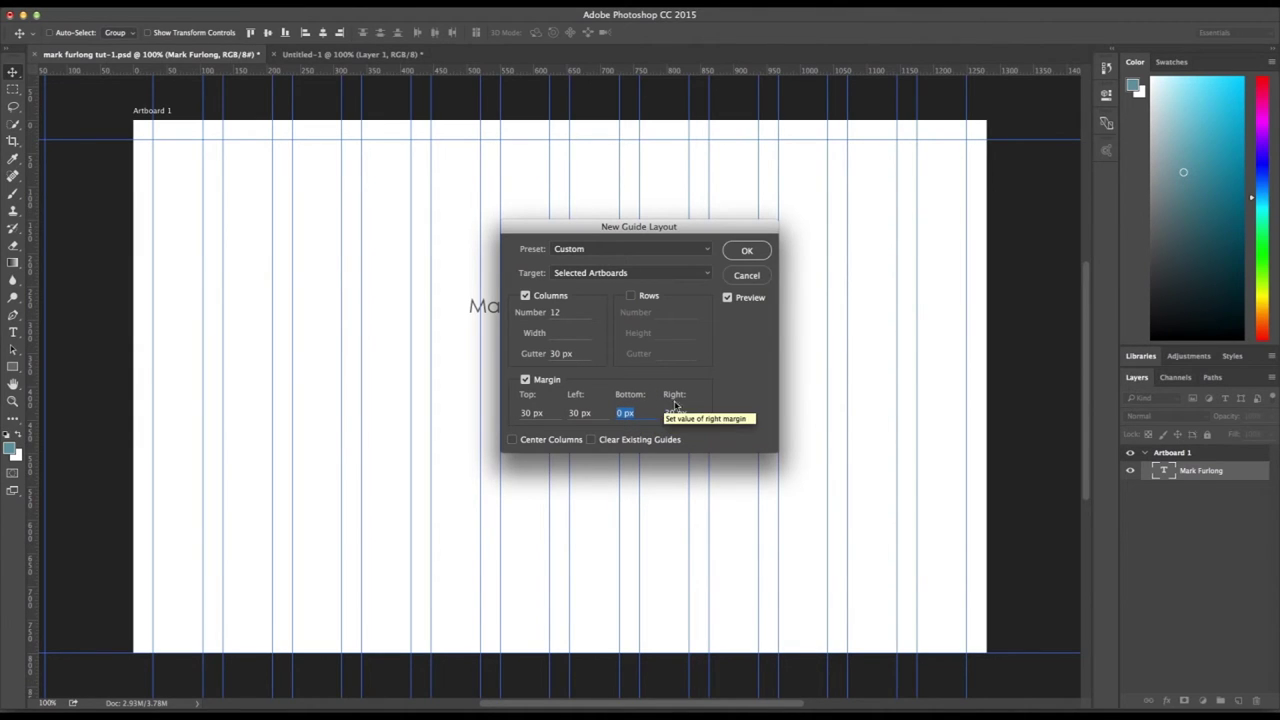
{"action": "left_click", "coordinate": [692, 413]}
{"action": "left_click", "coordinate": [747, 251]}
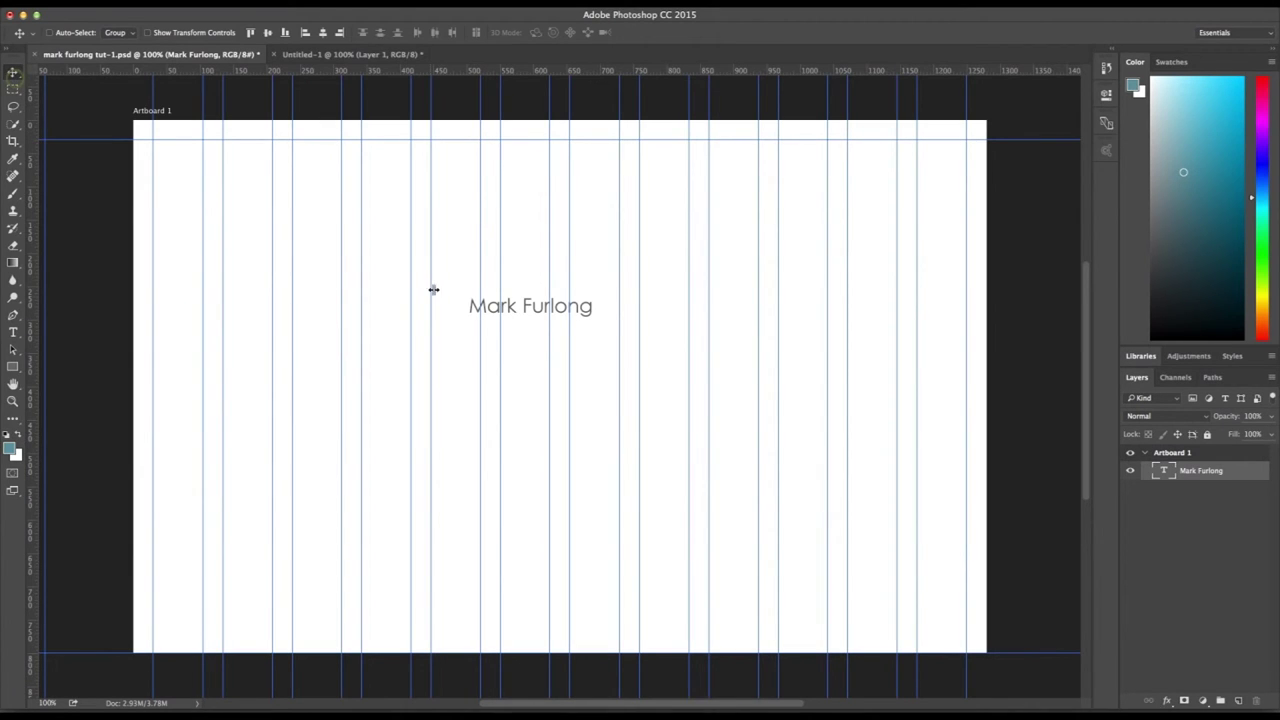
Step: Drag the name text to the artboard's top-left and nudge it down to align with the guides
{"action": "left_click", "coordinate": [510, 307]}
{"action": "left_click_drag", "start_coordinate": [534, 305], "coordinate": [234, 114]}
{"action": "key", "text": "super"}
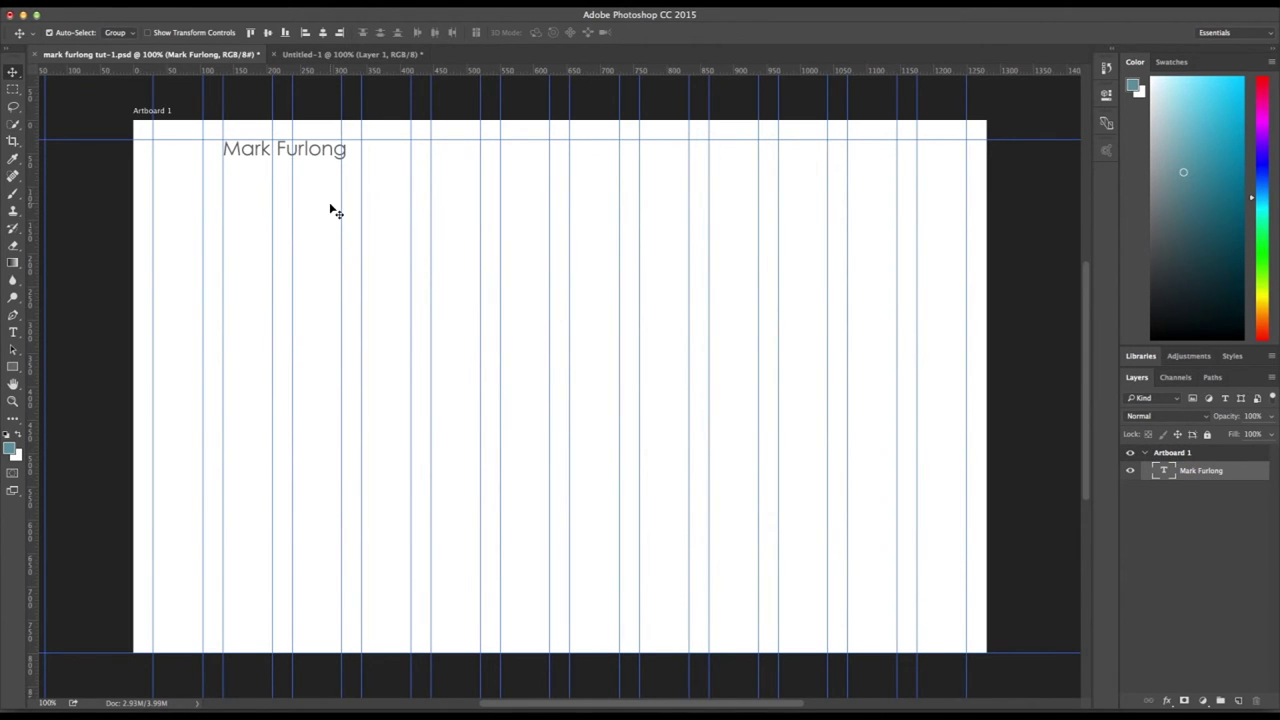
{"action": "key", "text": "super+t"}
{"action": "key", "text": "shift+Down"}
{"action": "key", "text": "Down"}
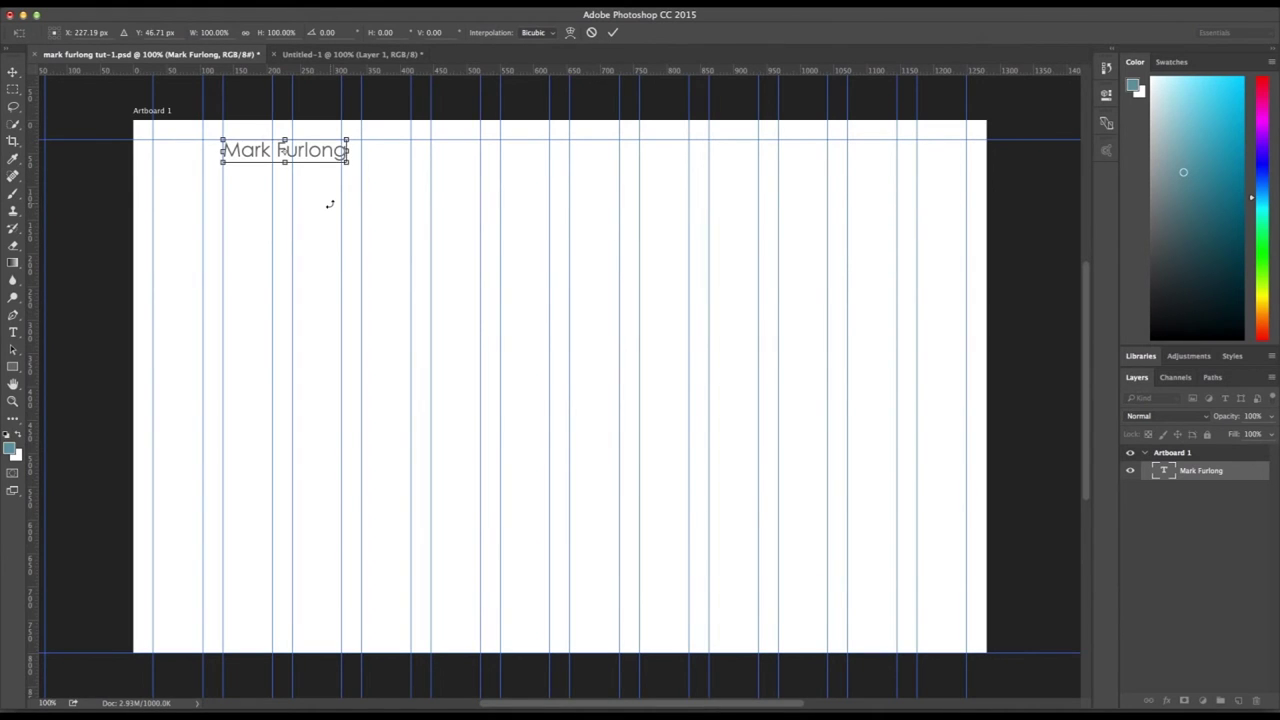
{"action": "key", "text": "Down"}
{"action": "key", "text": "Return"}
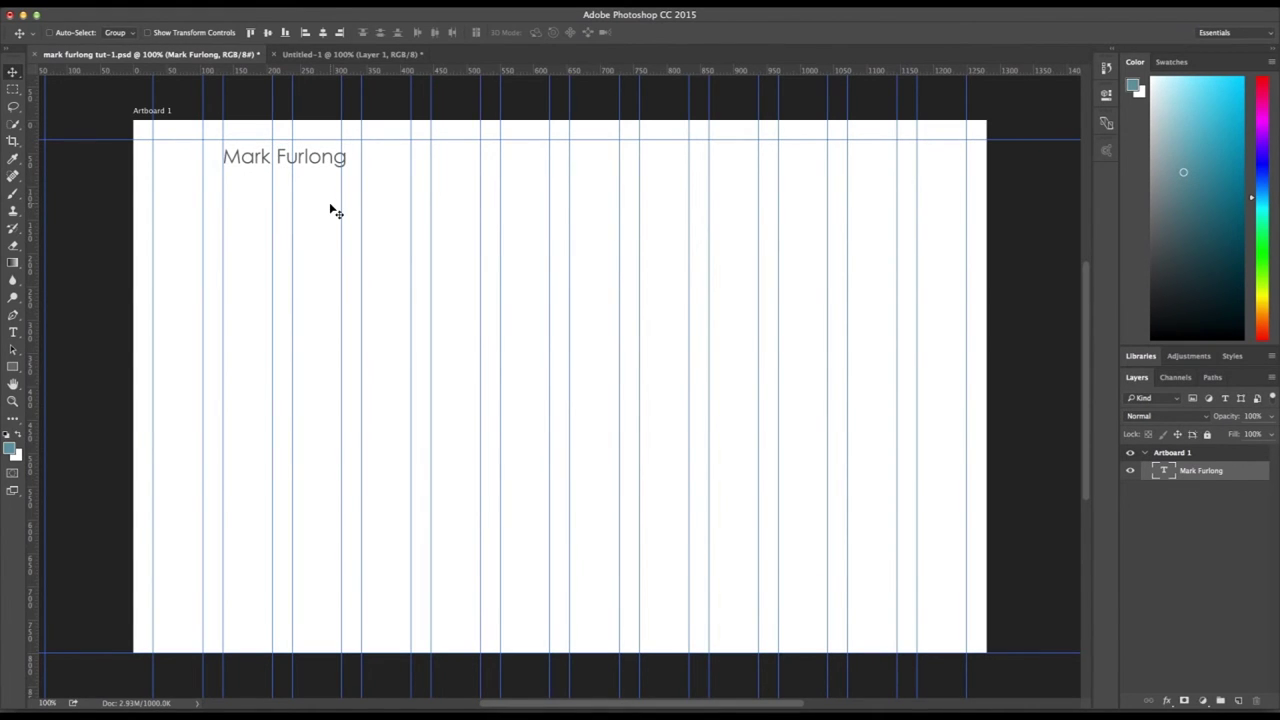
{"action": "key", "text": "t"}
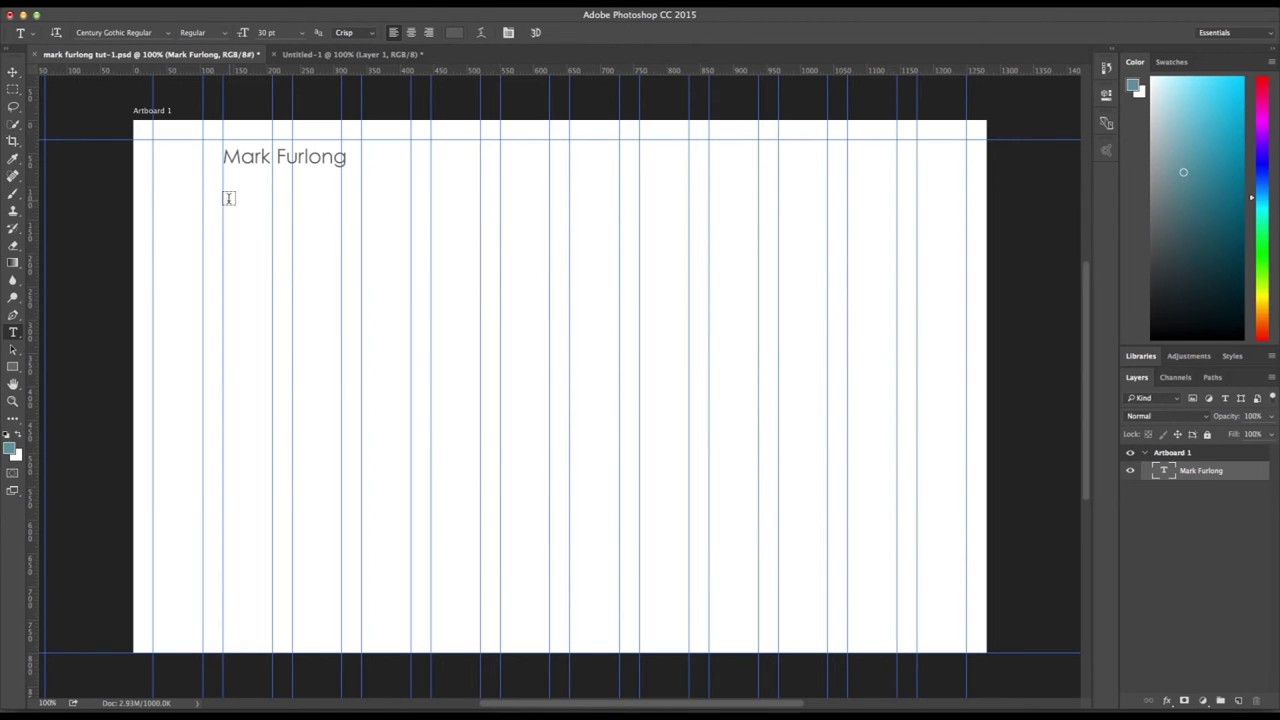
Step: Type 'Title' in a new text box below the name and set its font size
{"action": "left_click_drag", "start_coordinate": [224, 199], "coordinate": [341, 215]}
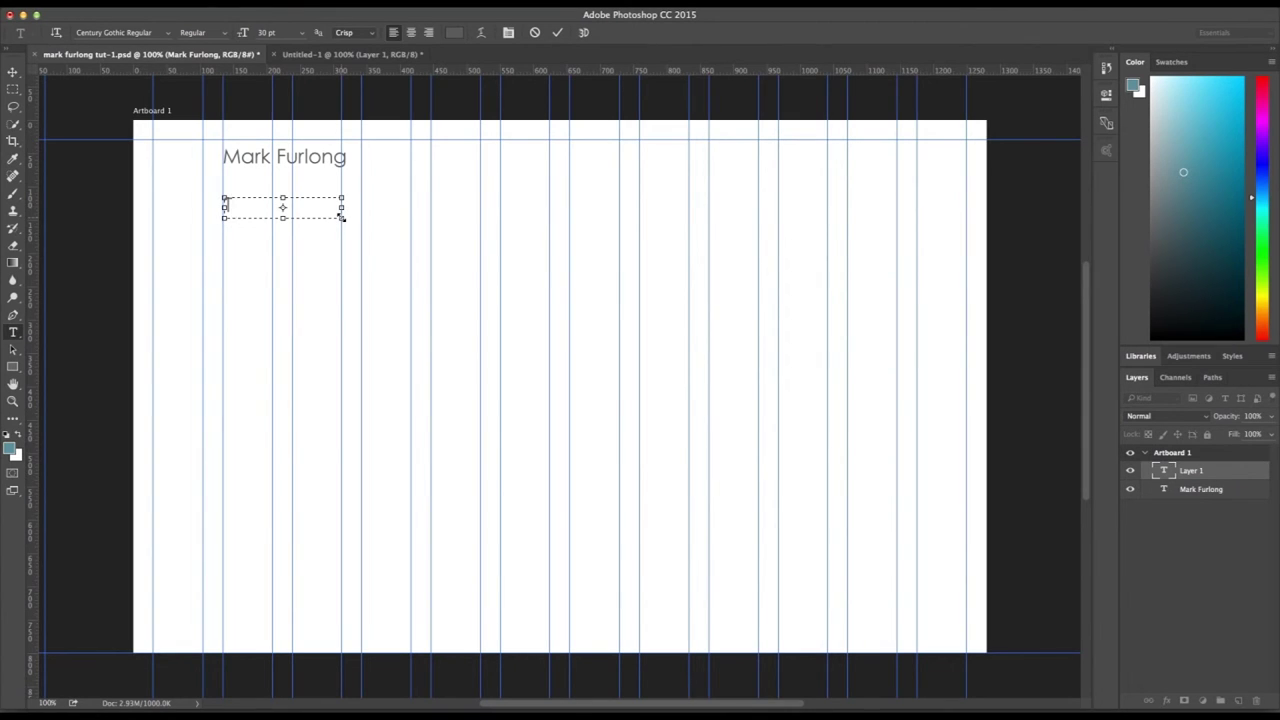
{"action": "type", "text": "Title"}
{"action": "left_click", "coordinate": [266, 32]}
{"action": "type", "text": "20"}
{"action": "key", "text": "Return"}
Step: Give the Title text a cyan-blue colour and commit it
{"action": "left_click", "coordinate": [459, 33]}
{"action": "left_click", "coordinate": [656, 332]}
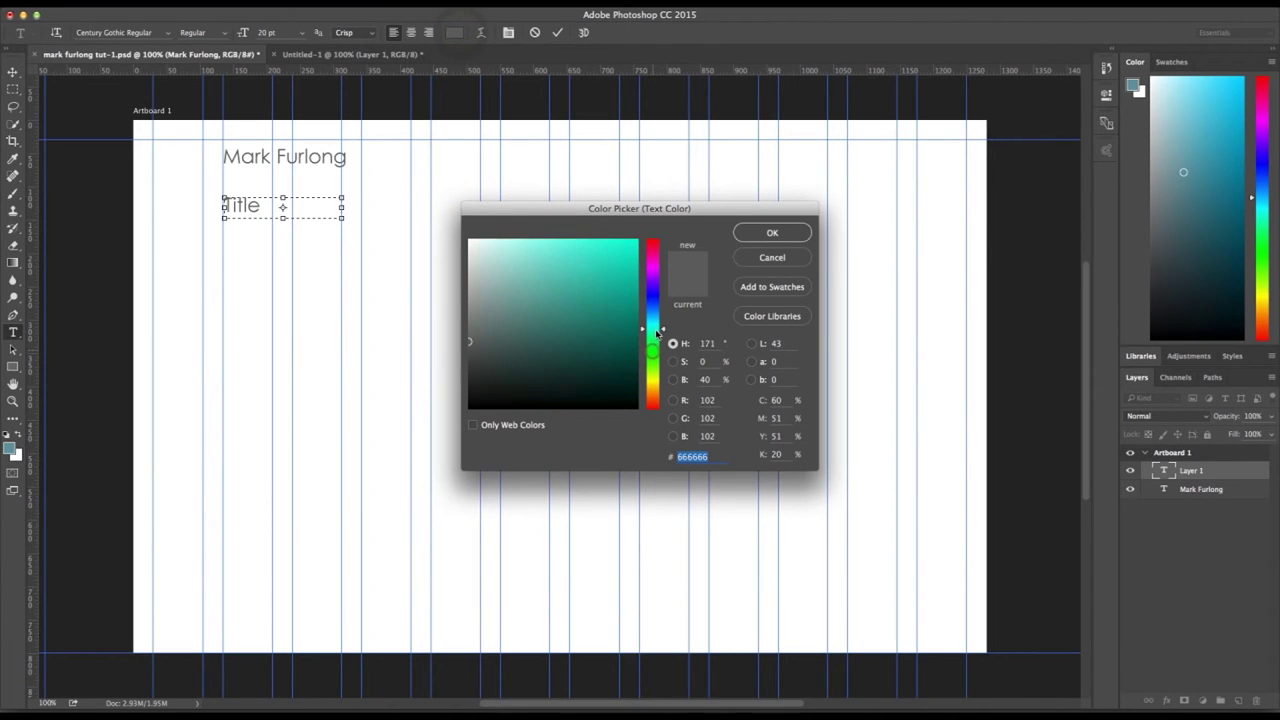
{"action": "mouse_move", "coordinate": [657, 333]}
{"action": "left_mouse_down"}
{"action": "mouse_move", "coordinate": [654, 370]}
{"action": "mouse_move", "coordinate": [657, 326]}
{"action": "left_mouse_up"}
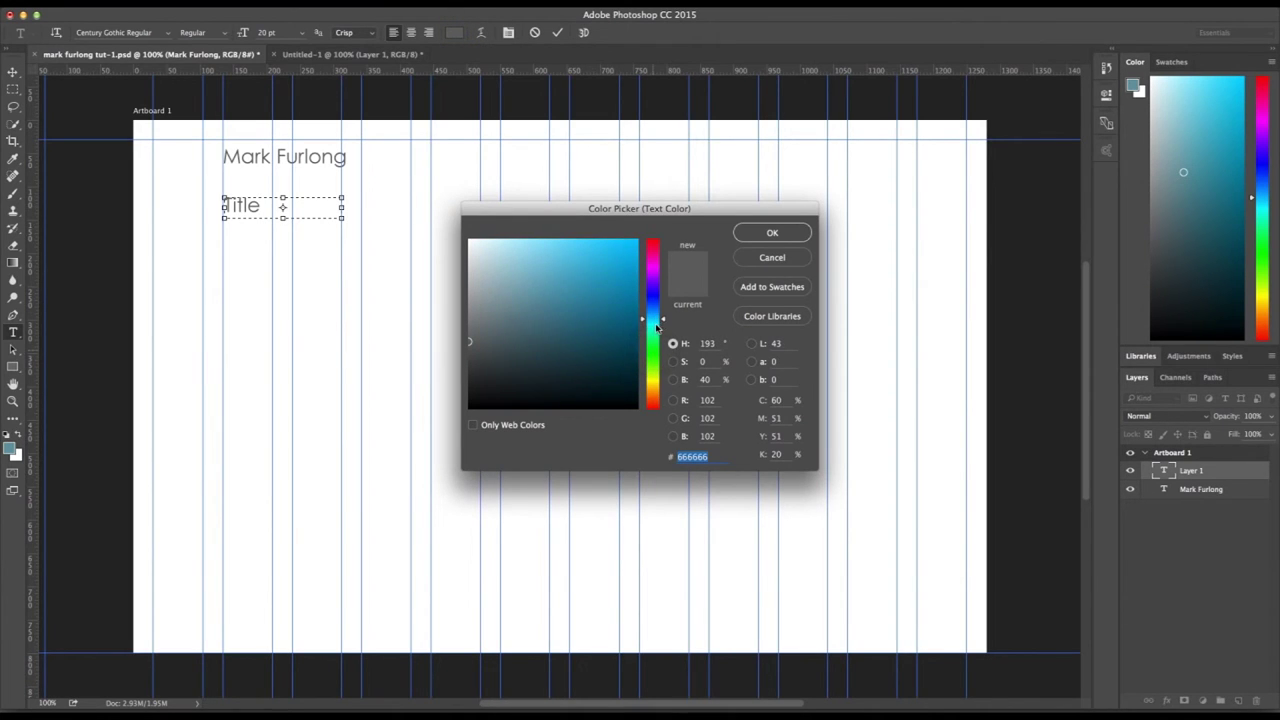
{"action": "left_click", "coordinate": [598, 280]}
{"action": "left_click", "coordinate": [755, 234]}
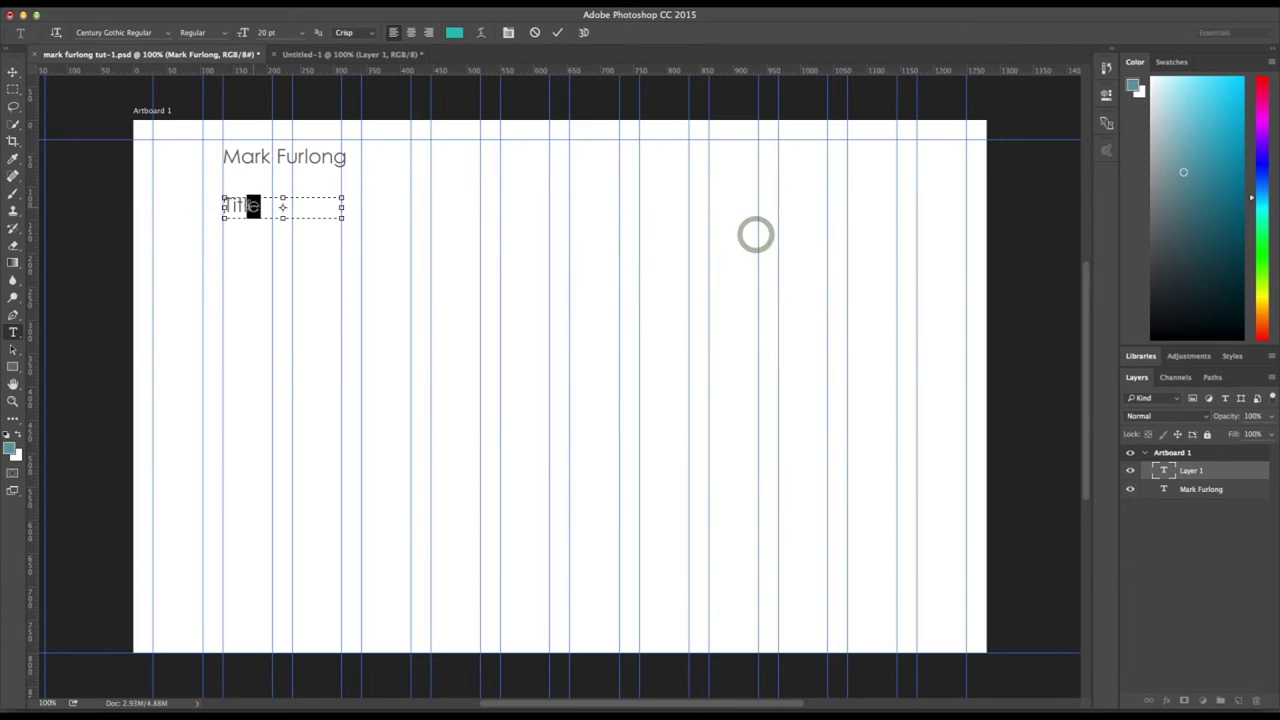
{"action": "left_click", "coordinate": [251, 209]}
{"action": "left_click", "coordinate": [454, 33]}
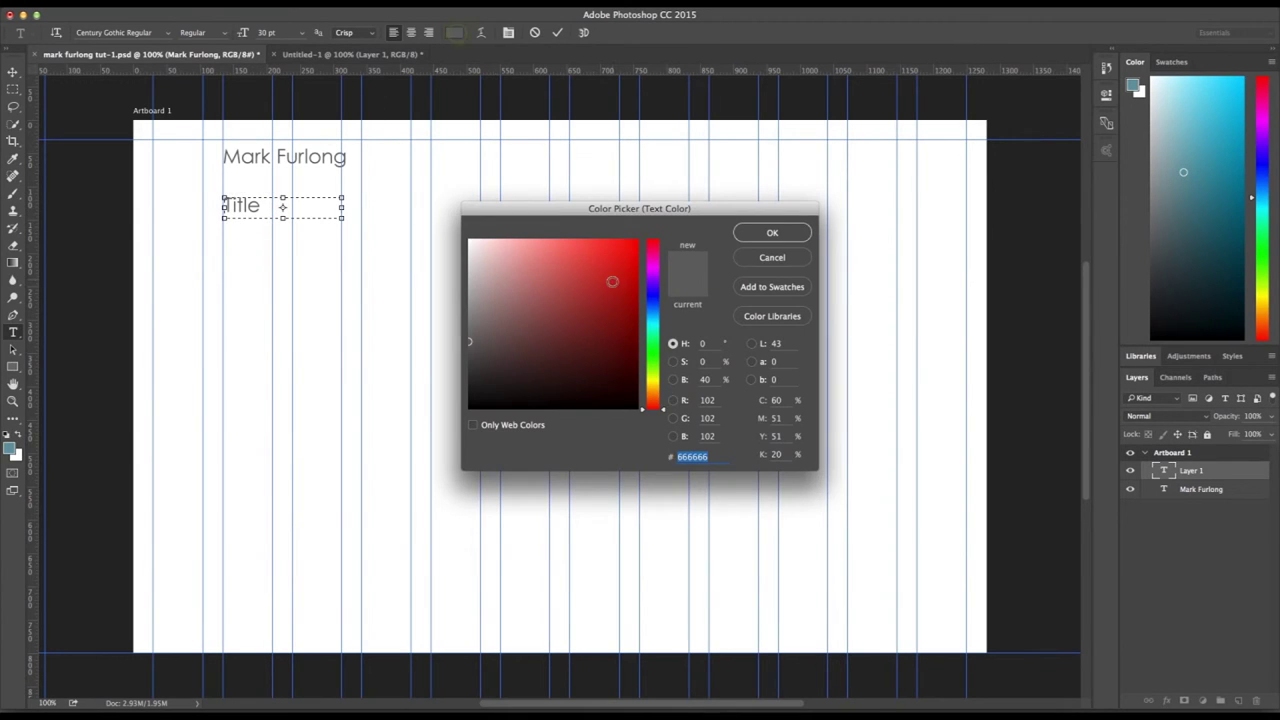
{"action": "left_click_drag", "start_coordinate": [656, 345], "coordinate": [659, 318]}
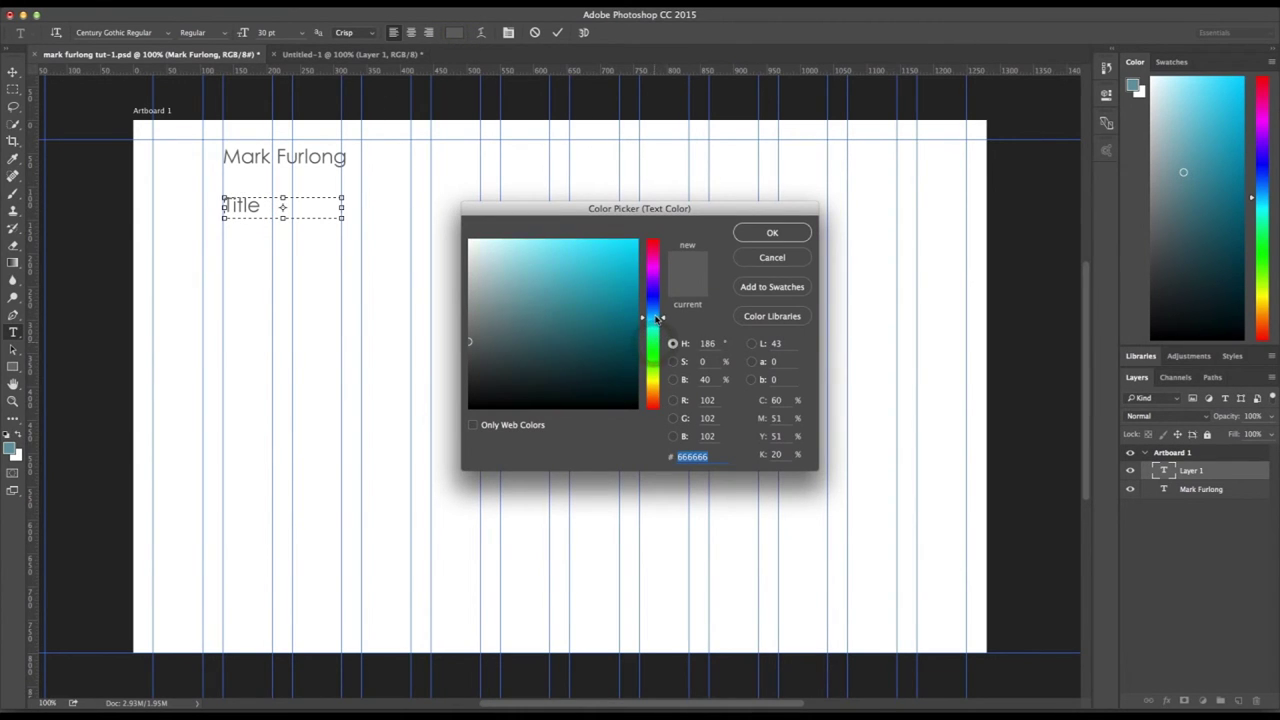
{"action": "left_click", "coordinate": [600, 271]}
{"action": "left_click", "coordinate": [758, 233]}
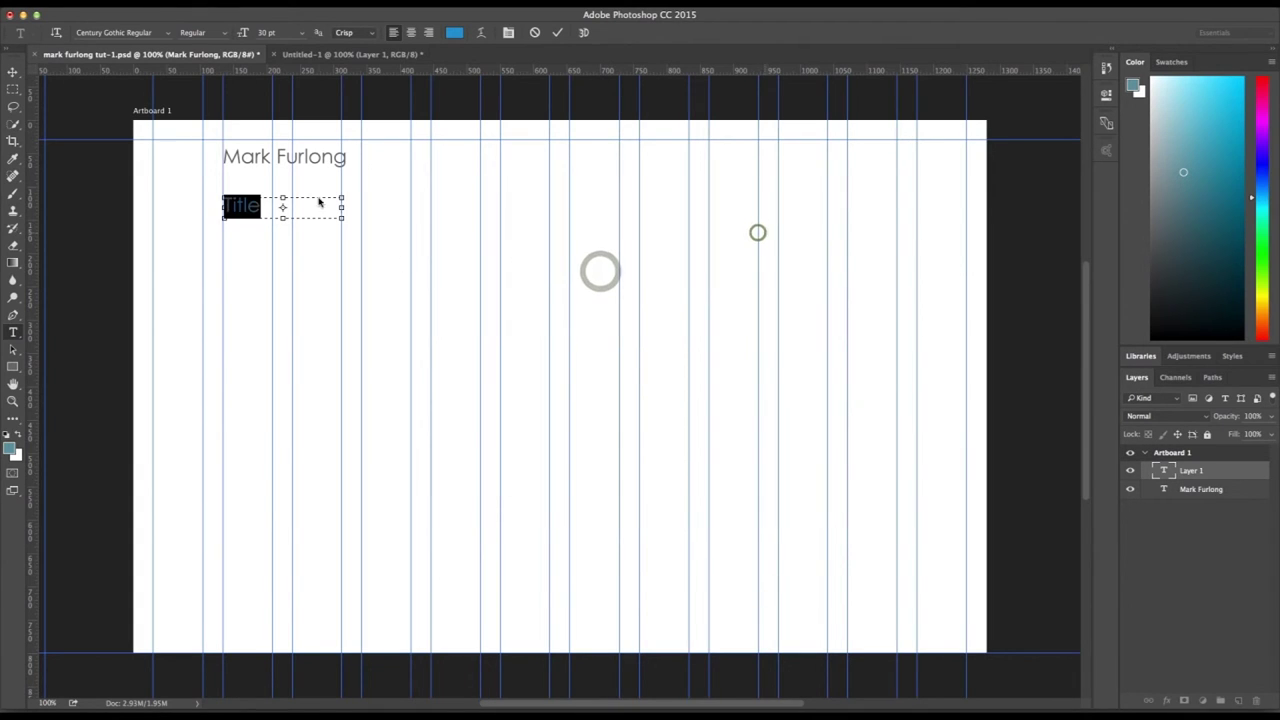
{"action": "left_click", "coordinate": [266, 209]}
{"action": "key", "text": "ctrl+Return"}
{"action": "key", "text": "v"}
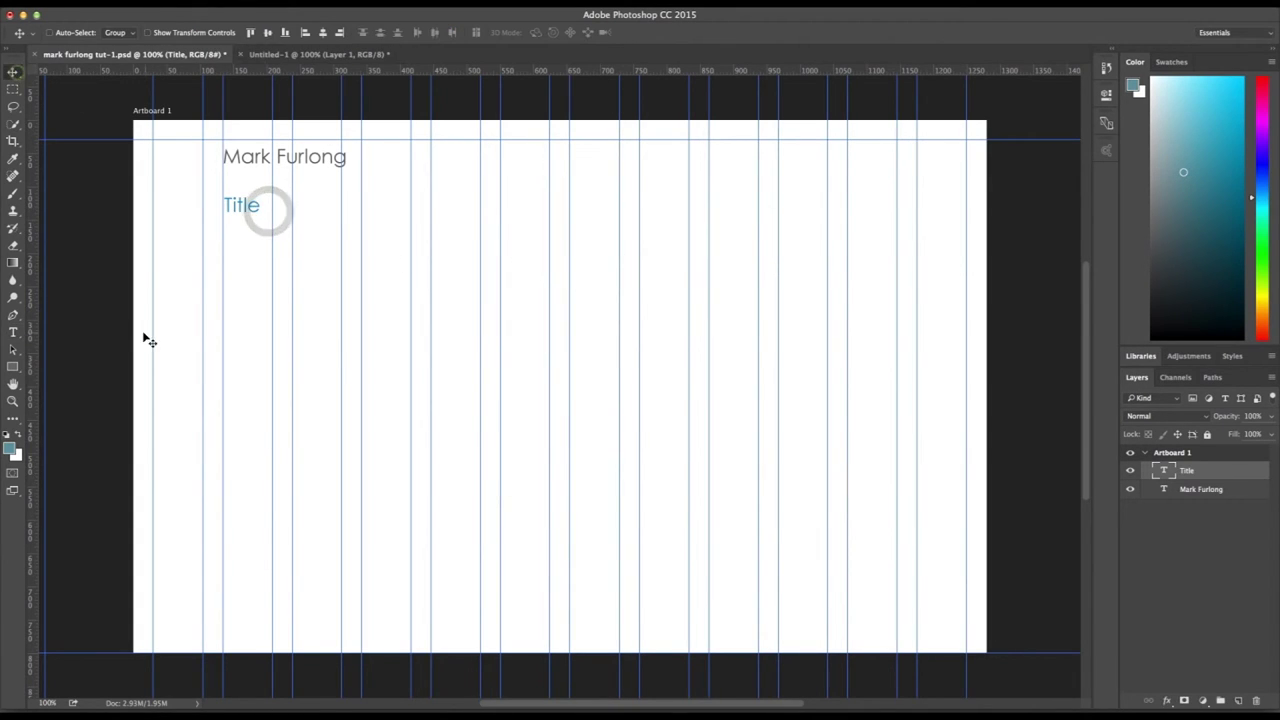
{"action": "left_click", "coordinate": [143, 323]}
Step: Draw a large empty paragraph text box below Title, clearing the test text
{"action": "key", "text": "t"}
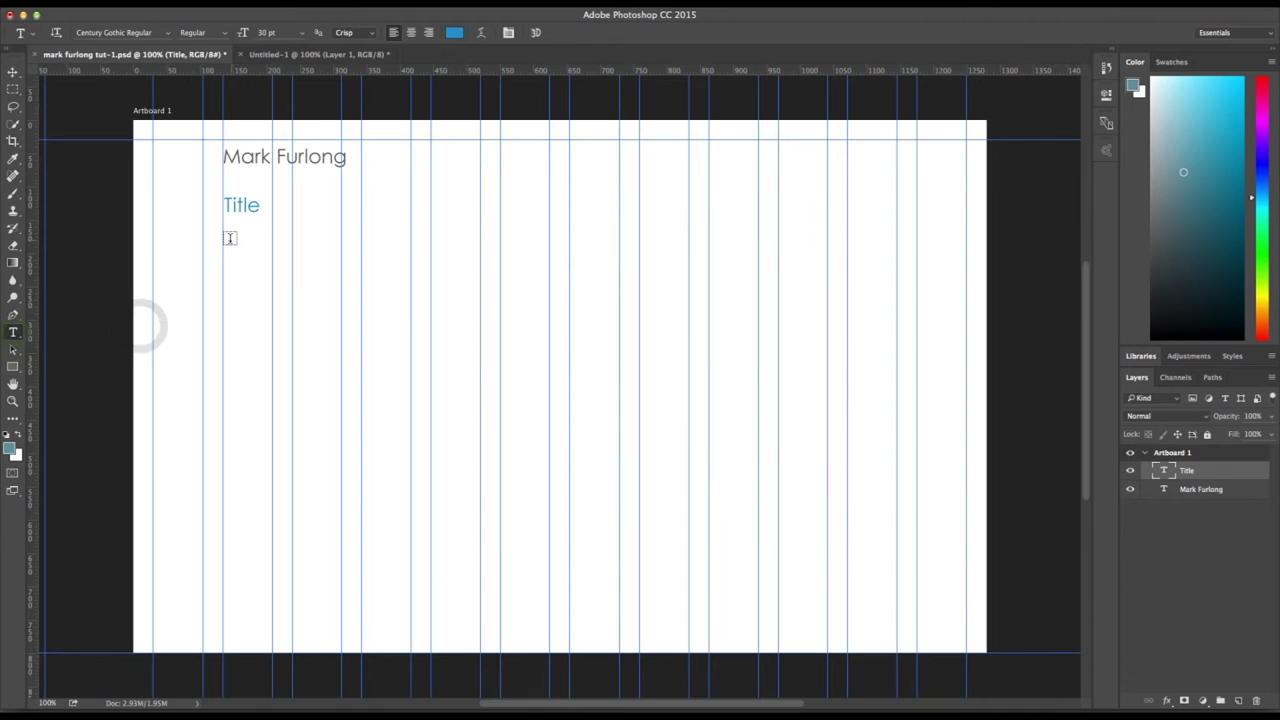
{"action": "left_click_drag", "start_coordinate": [224, 238], "coordinate": [570, 443]}
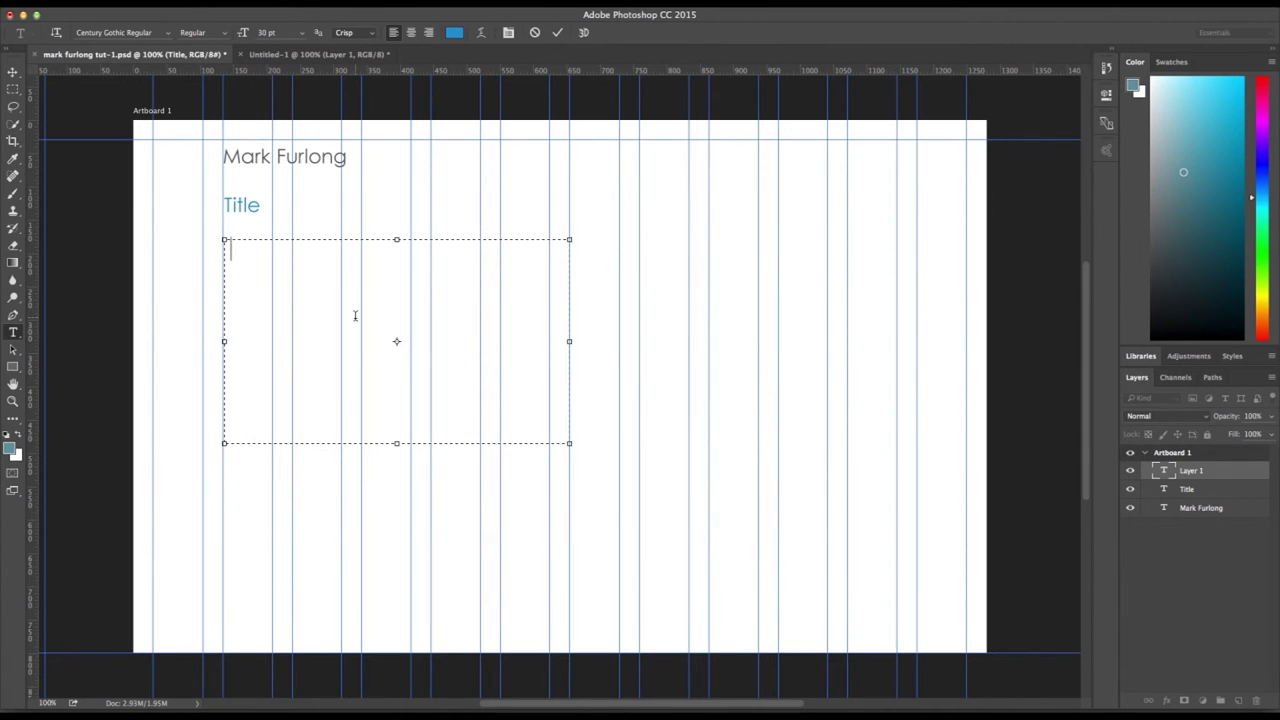
{"action": "type", "text": "The"}
{"action": "key", "text": "BackSpace"}
{"action": "key", "text": "BackSpace"}
{"action": "key", "text": "BackSpace"}
{"action": "type", "text": "Type"}
{"action": "key", "text": "ctrl"}
{"action": "key", "text": "ctrl+a"}
{"action": "key", "text": "BackSpace"}
Step: Set the paragraph text colour to grey #666666
{"action": "left_click", "coordinate": [455, 33]}
{"action": "type", "text": "617179"}
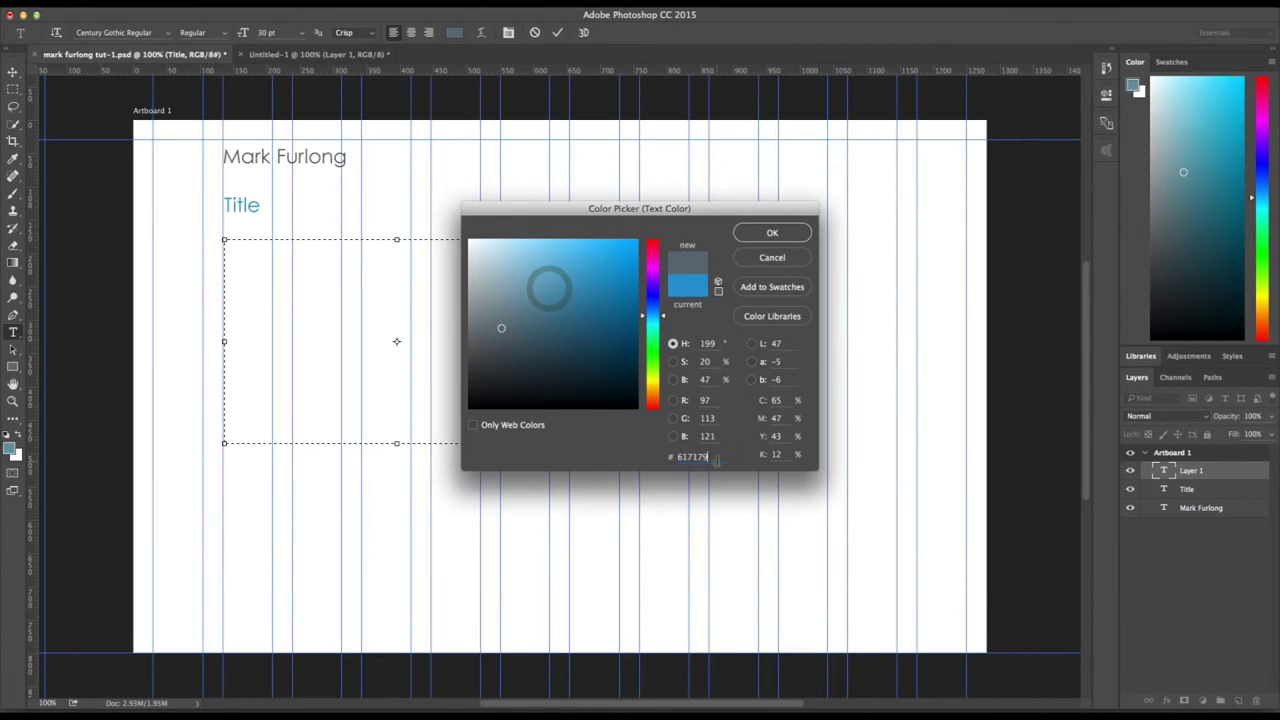
{"action": "double_click", "coordinate": [716, 459]}
{"action": "key", "text": "BackSpace"}
{"action": "type", "text": "6666"}
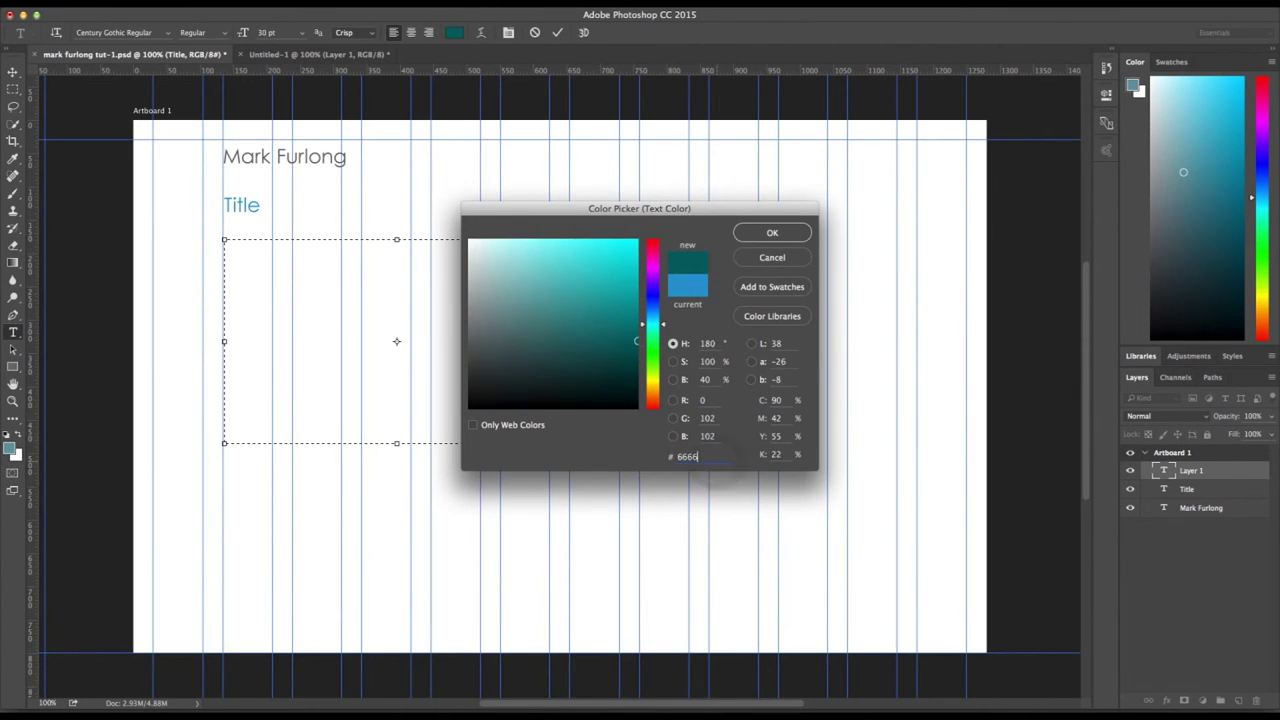
{"action": "type", "text": "66"}
{"action": "key", "text": "Return"}
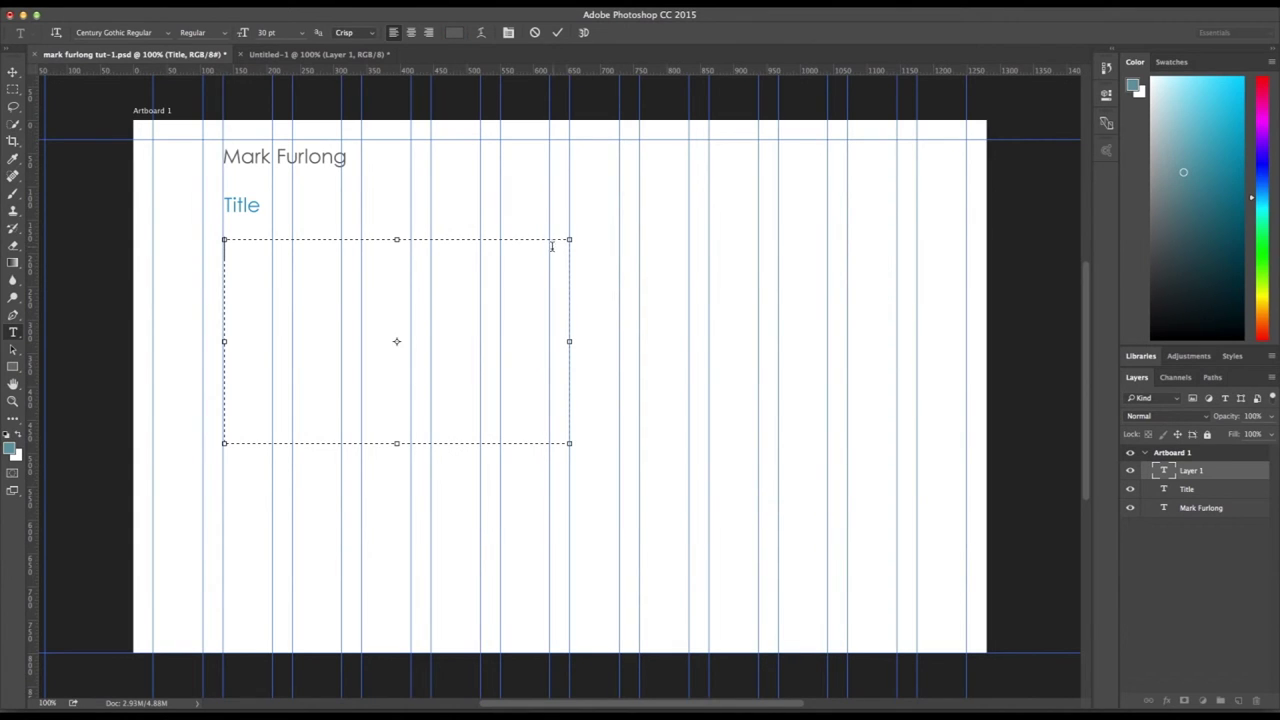
Step: Narrow the text box from the right and extend it further down the artboard
{"action": "left_click_drag", "start_coordinate": [225, 343], "coordinate": [222, 342]}
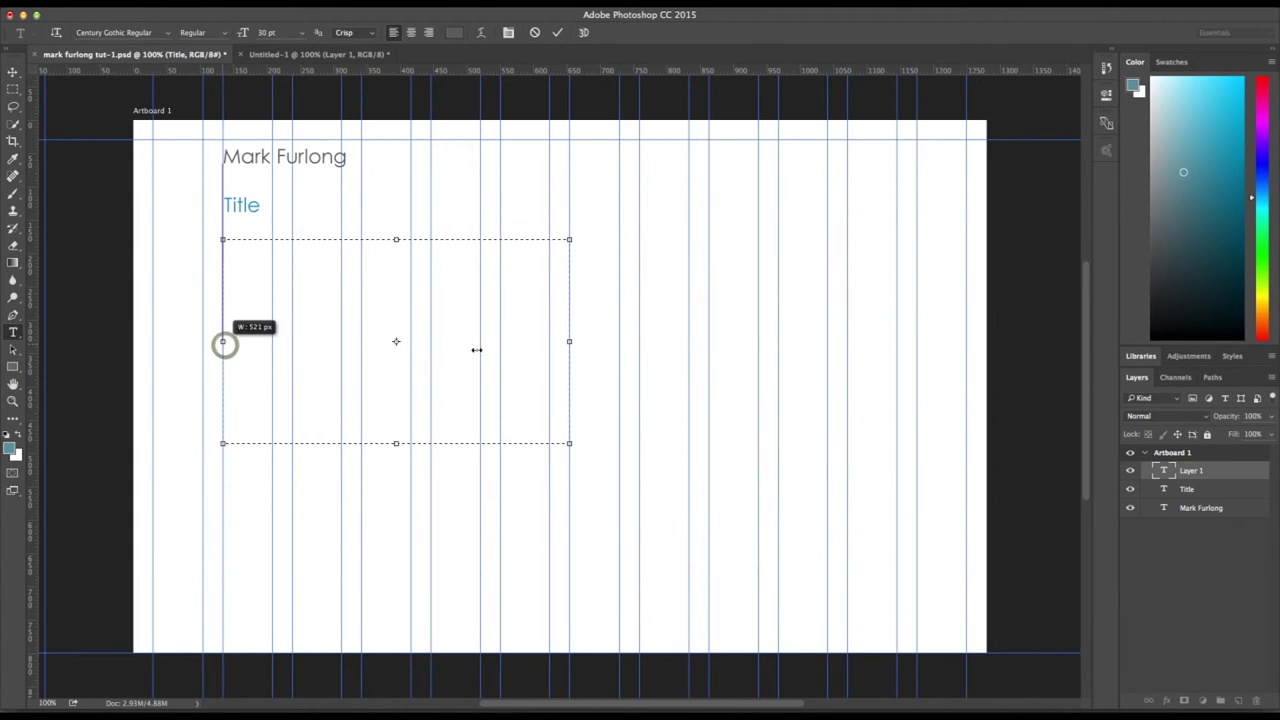
{"action": "left_click_drag", "start_coordinate": [569, 341], "coordinate": [549, 341]}
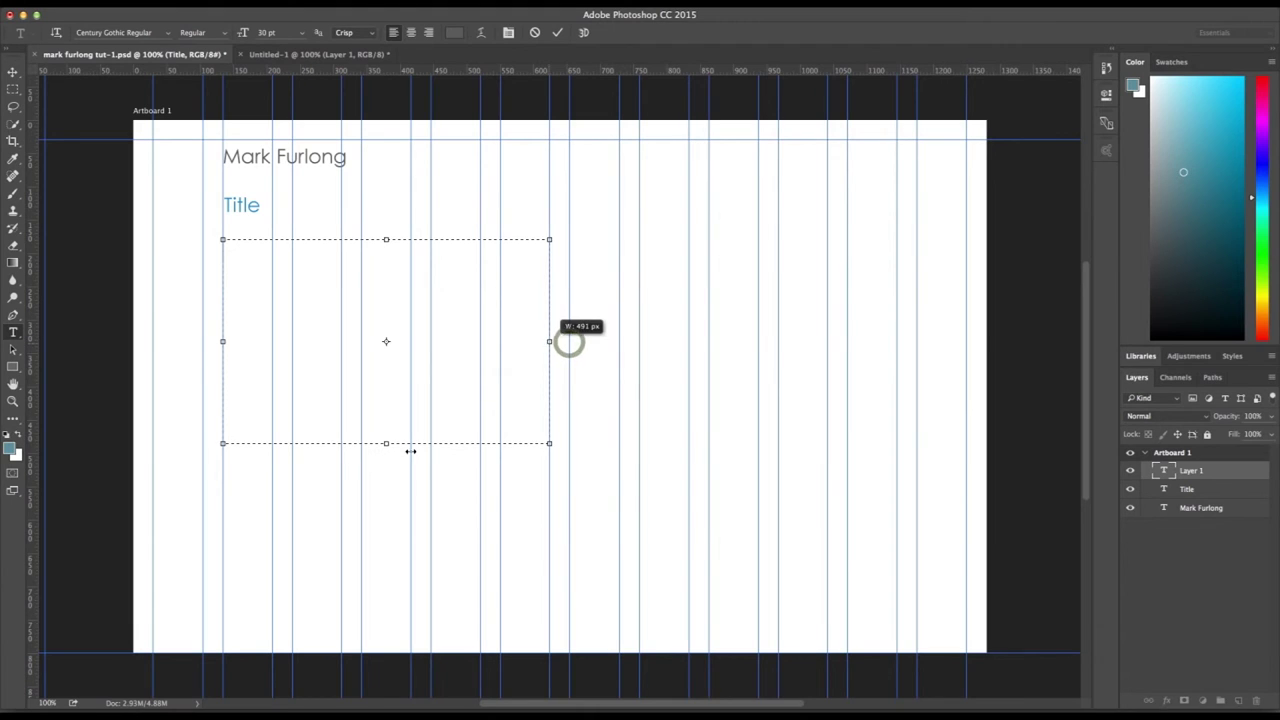
{"action": "left_click_drag", "start_coordinate": [385, 443], "coordinate": [385, 546]}
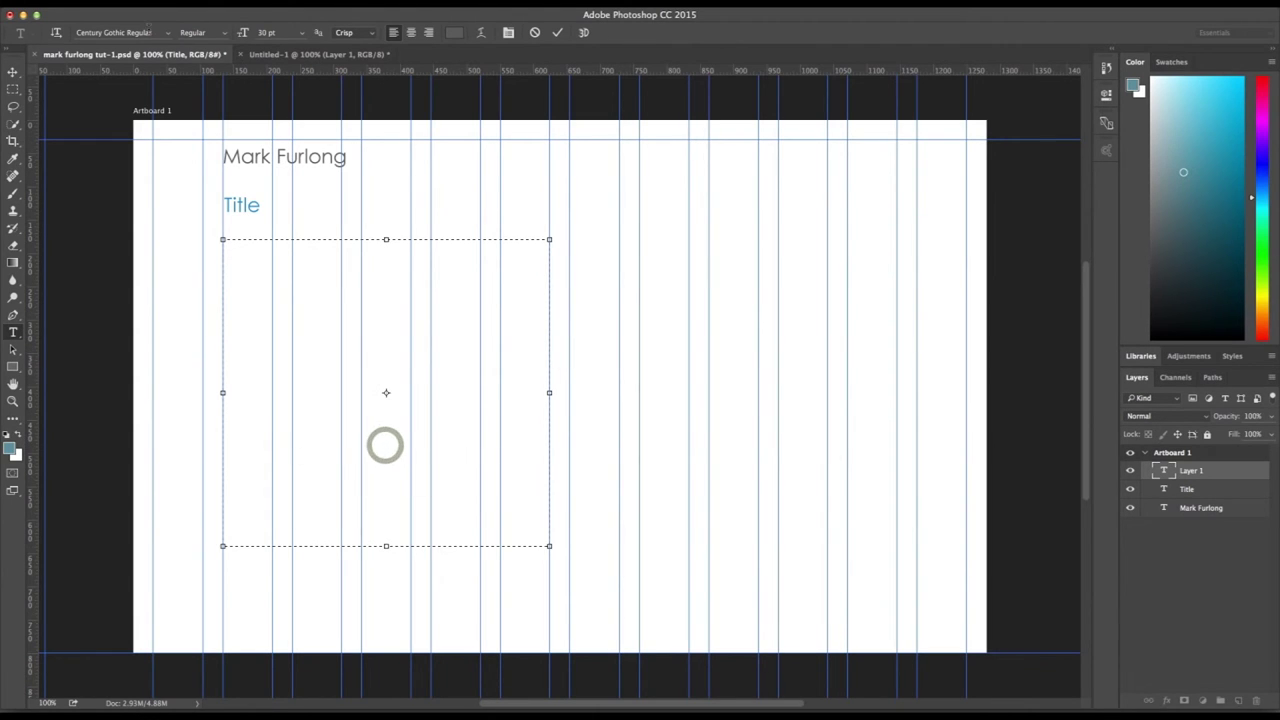
Step: Paste Lorem Ipsum into the paragraph box, reduce it to 14 pt, and commit
{"action": "left_click", "coordinate": [271, 9]}
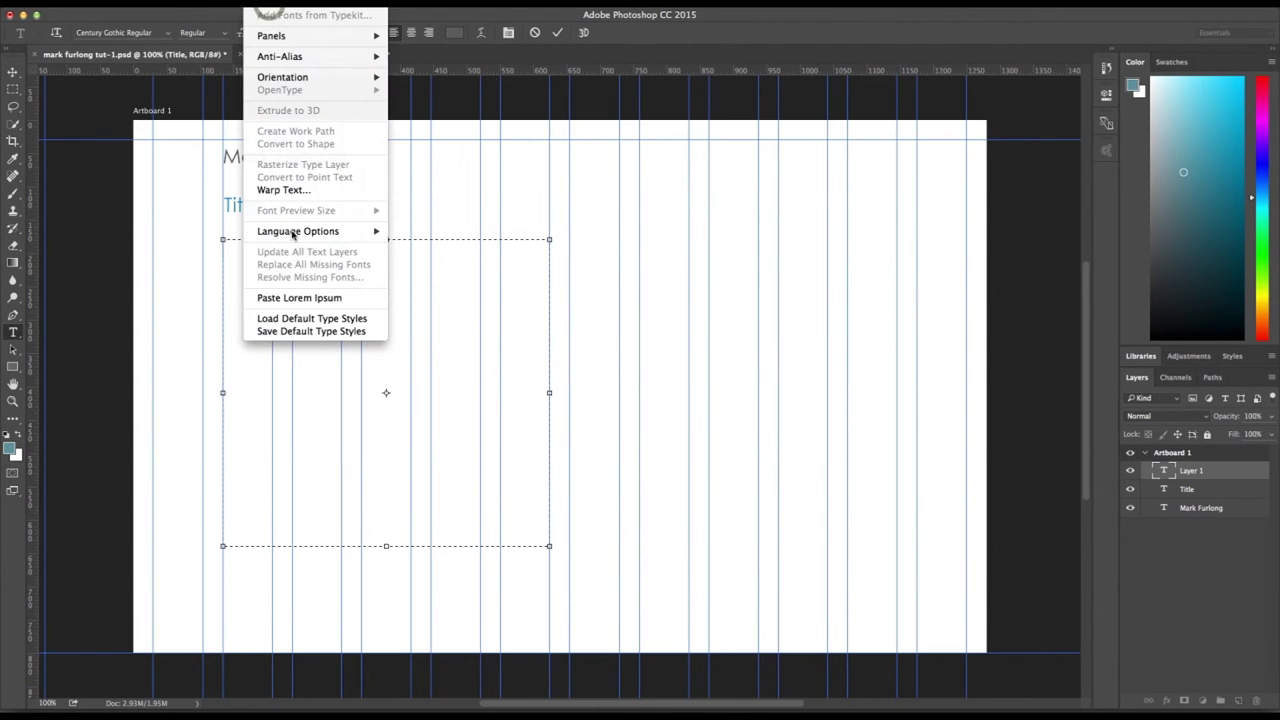
{"action": "left_click", "coordinate": [300, 298]}
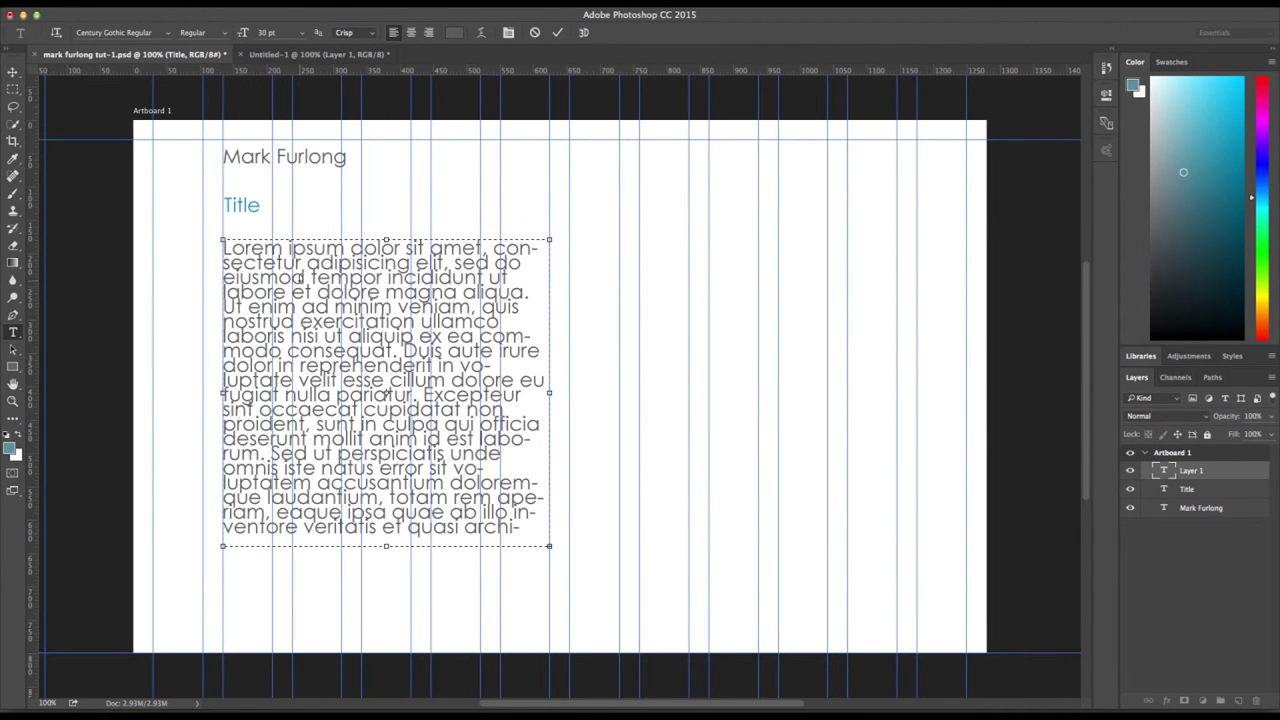
{"action": "key", "text": "super+a"}
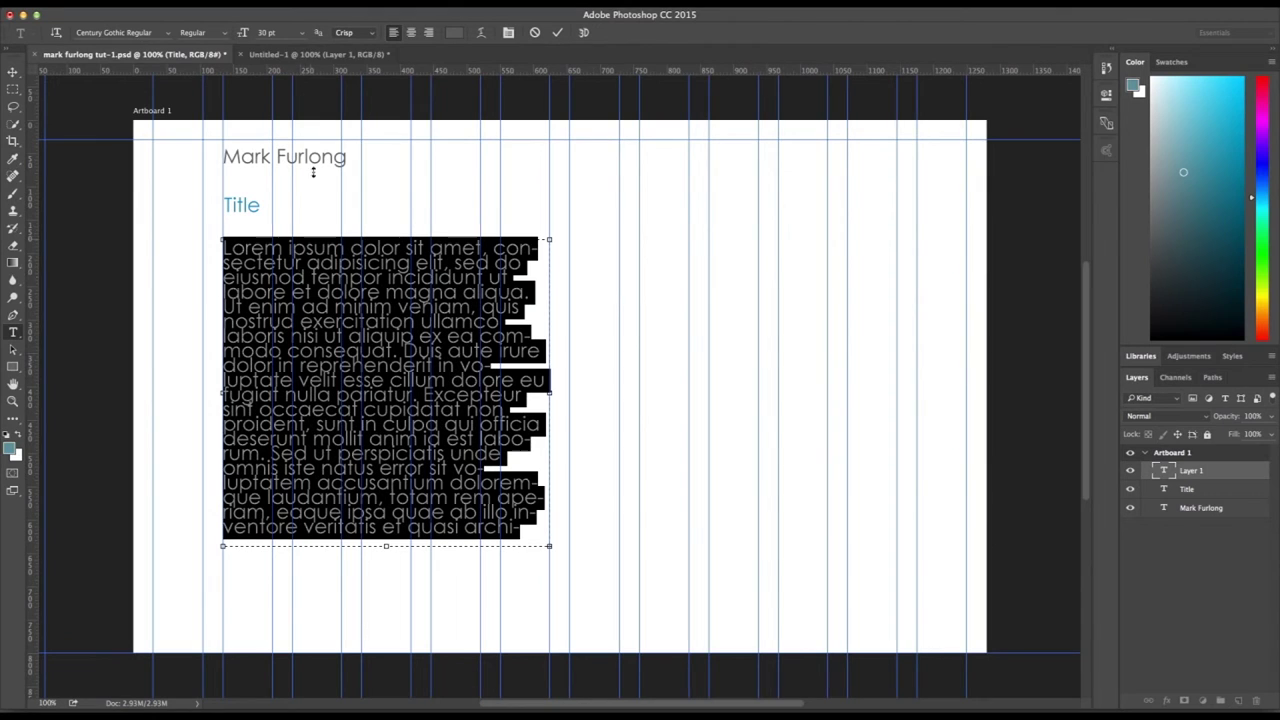
{"action": "left_click", "coordinate": [284, 32]}
{"action": "key", "text": "Down"}
{"action": "key", "text": "Down"}
{"action": "key", "text": "Down"}
{"action": "key", "text": "Down"}
{"action": "key", "text": "Down"}
{"action": "key", "text": "Down"}
{"action": "key", "text": "Down"}
{"action": "key", "text": "Down"}
{"action": "key", "text": "Down"}
{"action": "key", "text": "Down"}
{"action": "key", "text": "Down"}
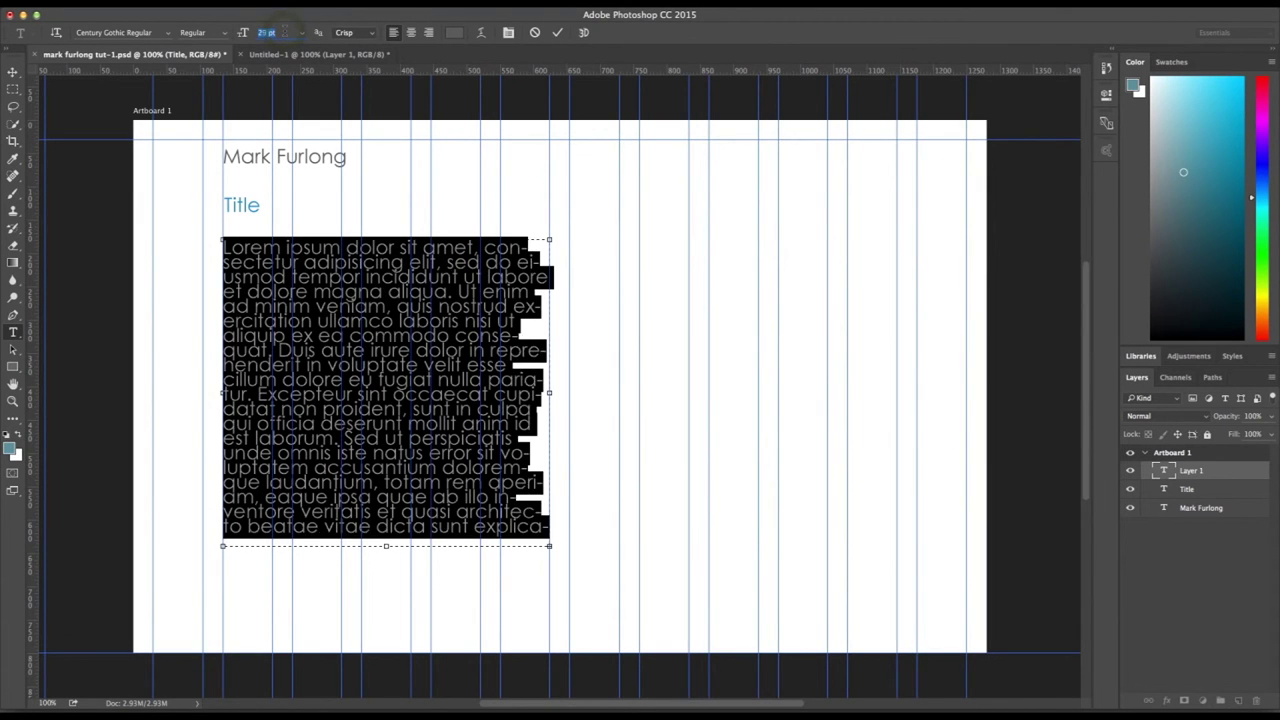
{"action": "key", "text": "Down"}
{"action": "key", "text": "Down"}
{"action": "key", "text": "Down"}
{"action": "key", "text": "Down"}
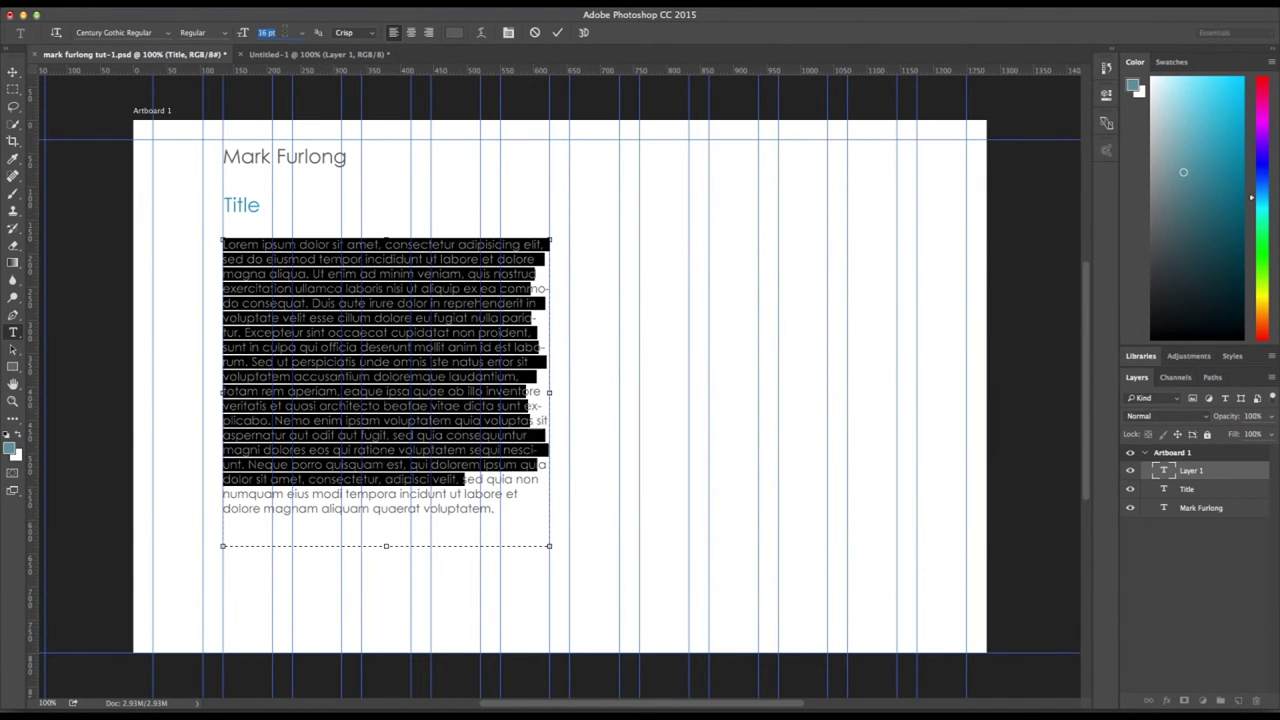
{"action": "left_click", "coordinate": [292, 335]}
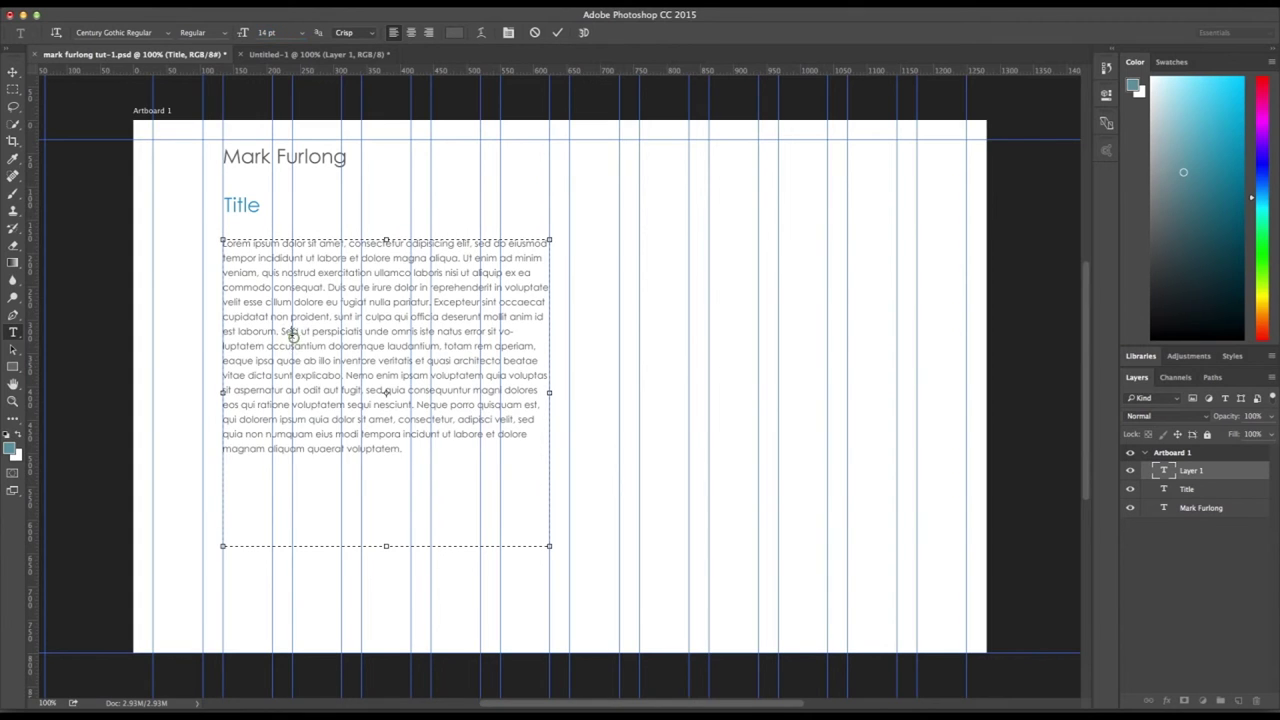
{"action": "left_click", "coordinate": [424, 463]}
{"action": "key", "text": "ctrl+Return"}
{"action": "key", "text": "v"}
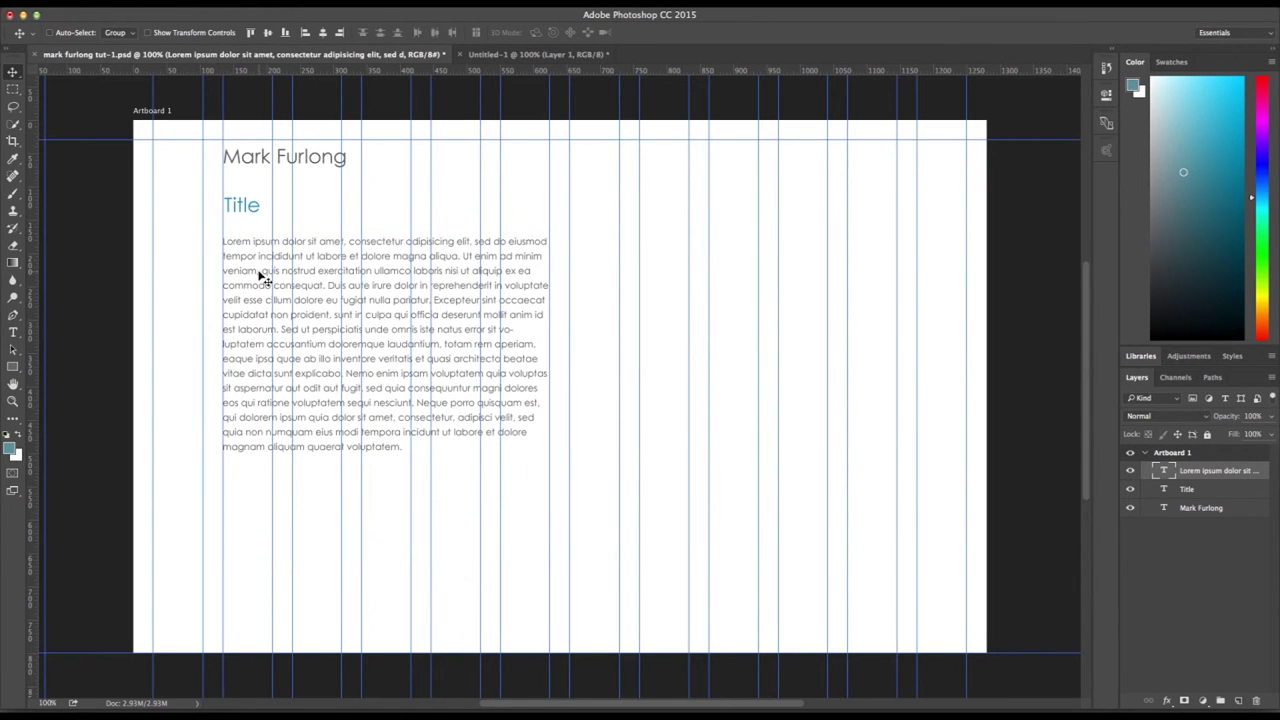
Step: Nudge the Lorem ipsum paragraph up to sit just beneath Title
{"action": "key", "text": "shift+Up"}
{"action": "key", "text": "shift+Up"}
{"action": "key", "text": "Up"}
{"action": "key", "text": "Up"}
{"action": "key", "text": "shift+Up"}
{"action": "key", "text": "shift+Down"}
{"action": "key", "text": "shift+Down"}
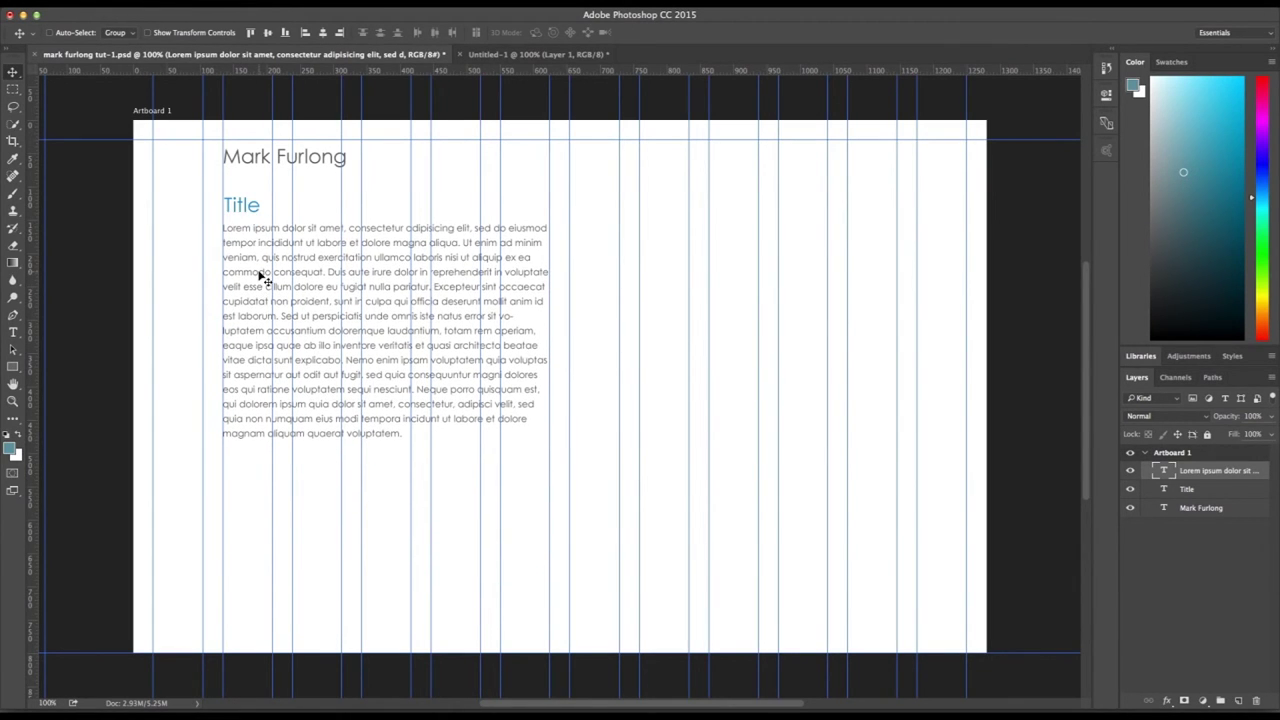
{"action": "key", "text": "shift+Up"}
{"action": "key", "text": "shift+Up"}
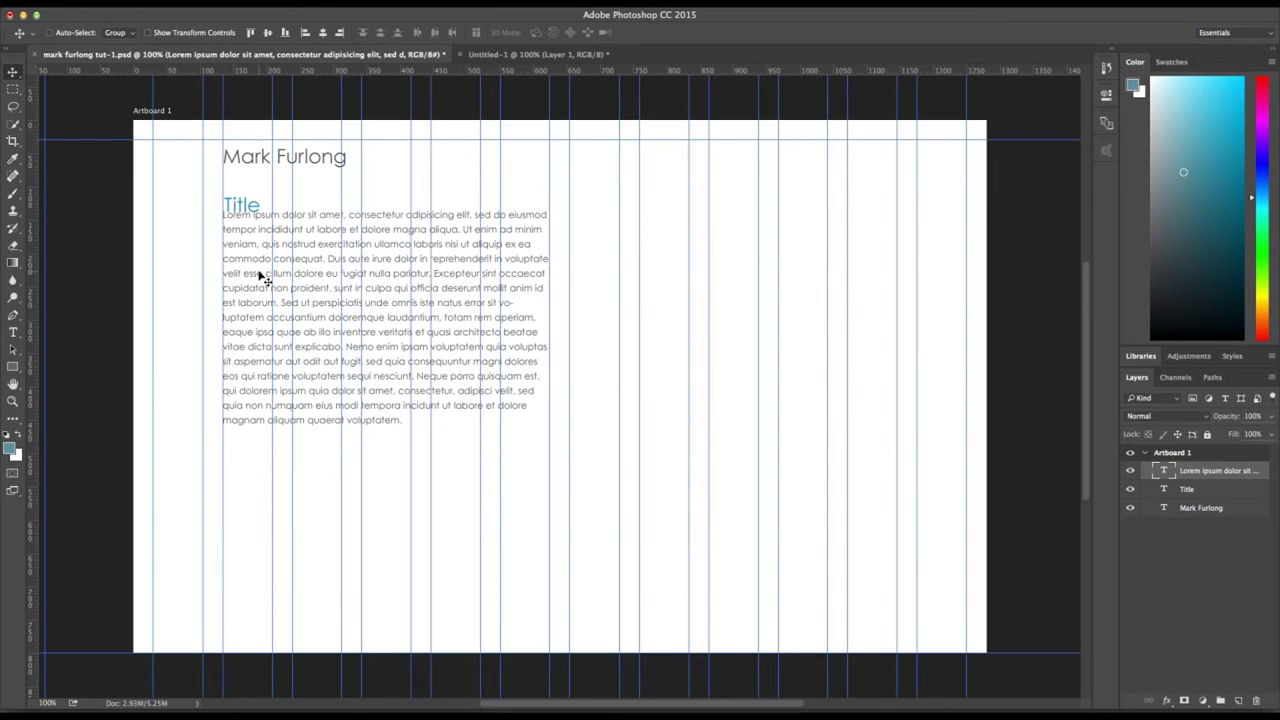
{"action": "key", "text": "shift+Down"}
{"action": "key", "text": "shift+Down"}
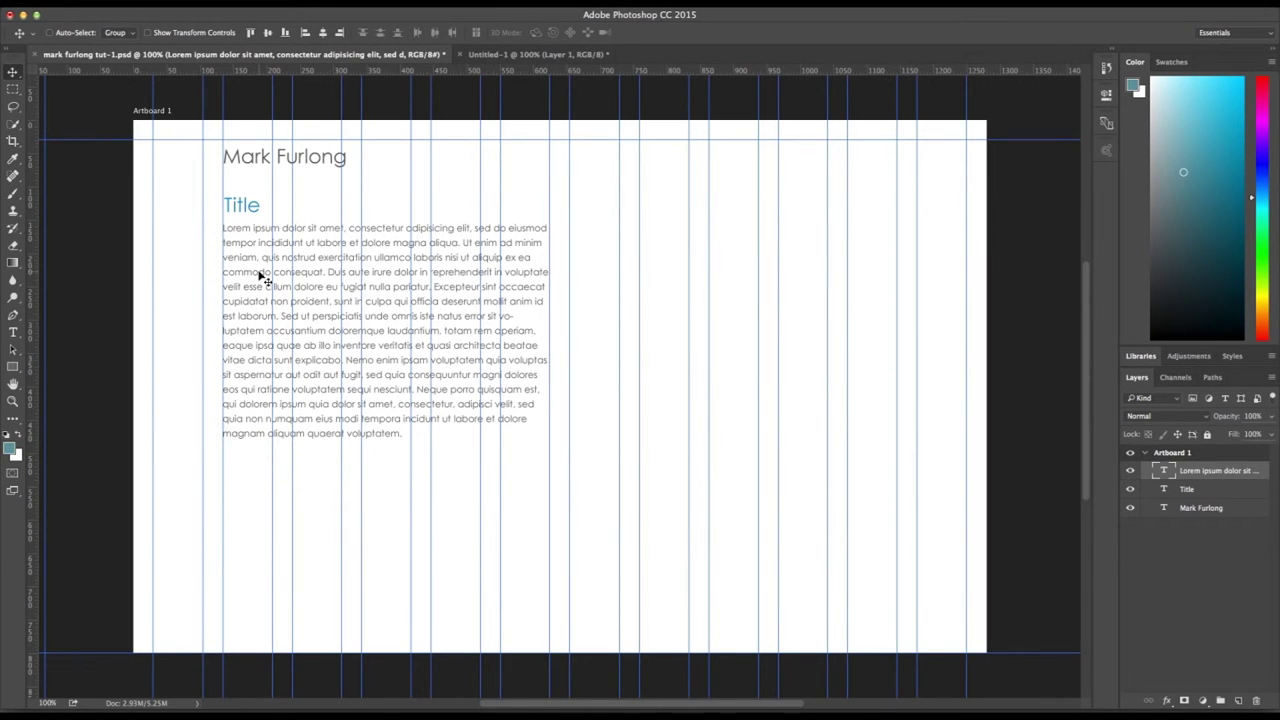
Step: Toggle the guides off and on to check the layout spacing
{"action": "left_click", "coordinate": [12, 89]}
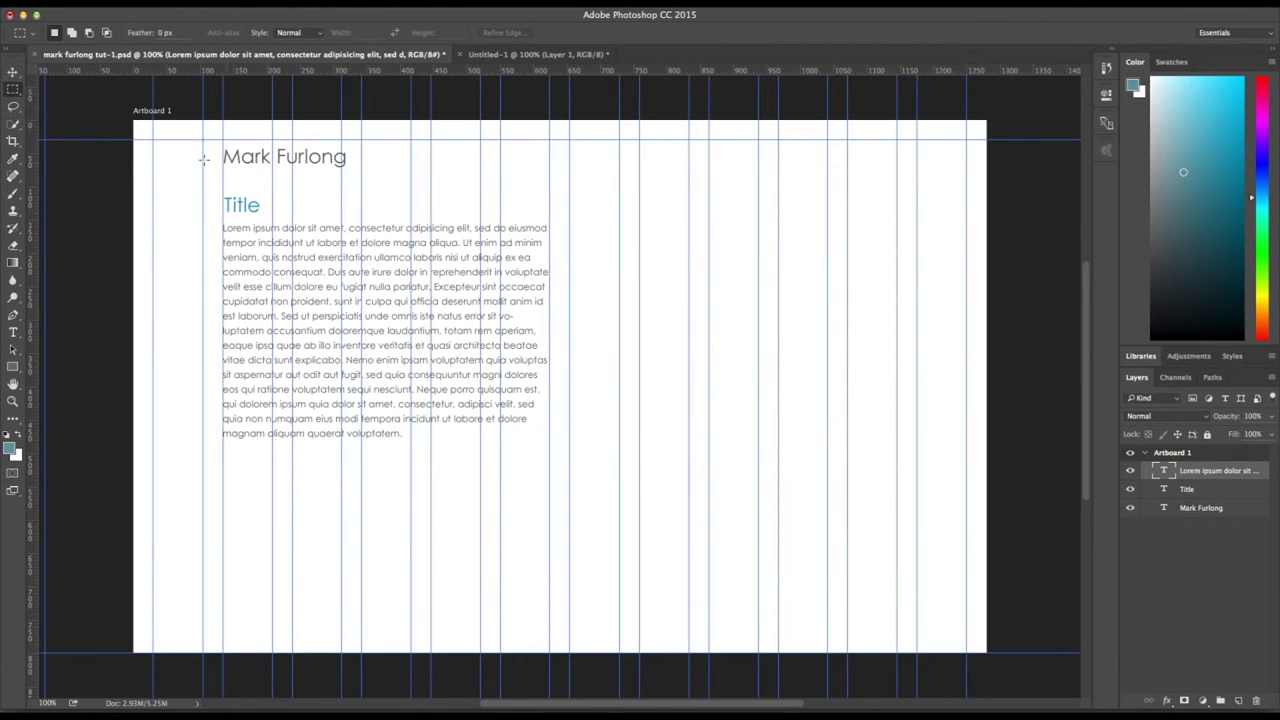
{"action": "left_click", "coordinate": [12, 72]}
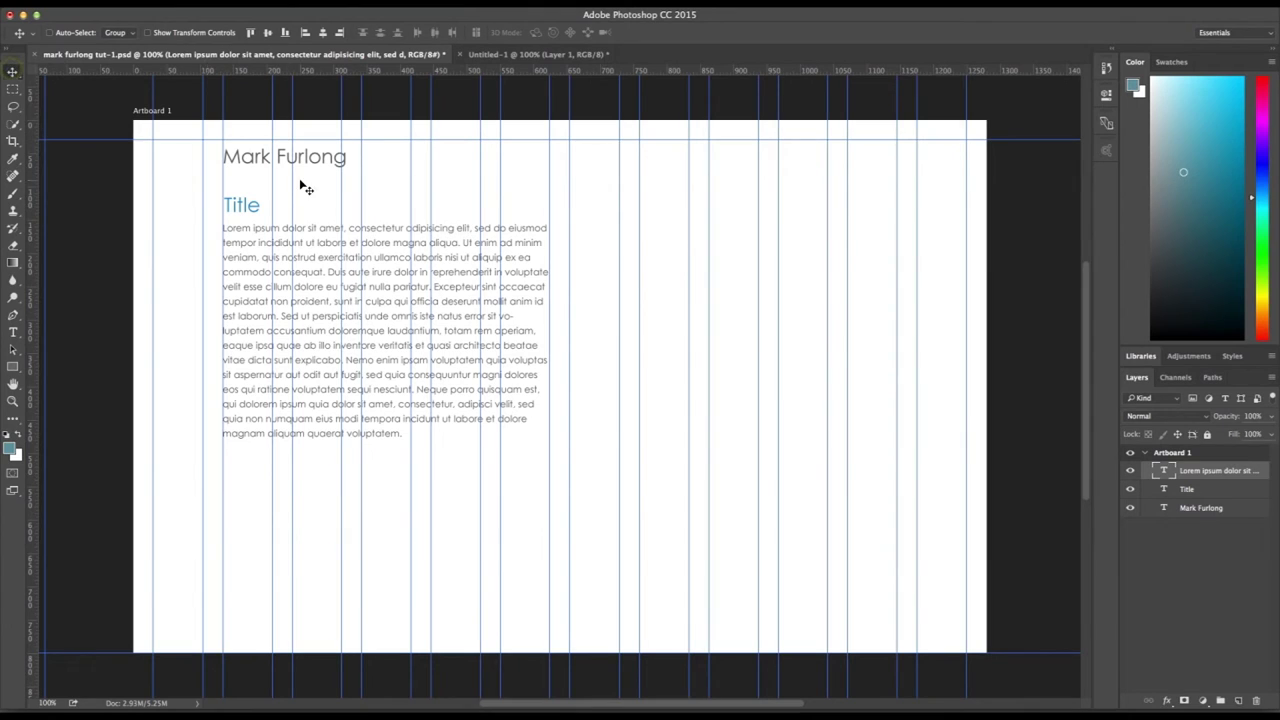
{"action": "key", "text": "super+semicolon"}
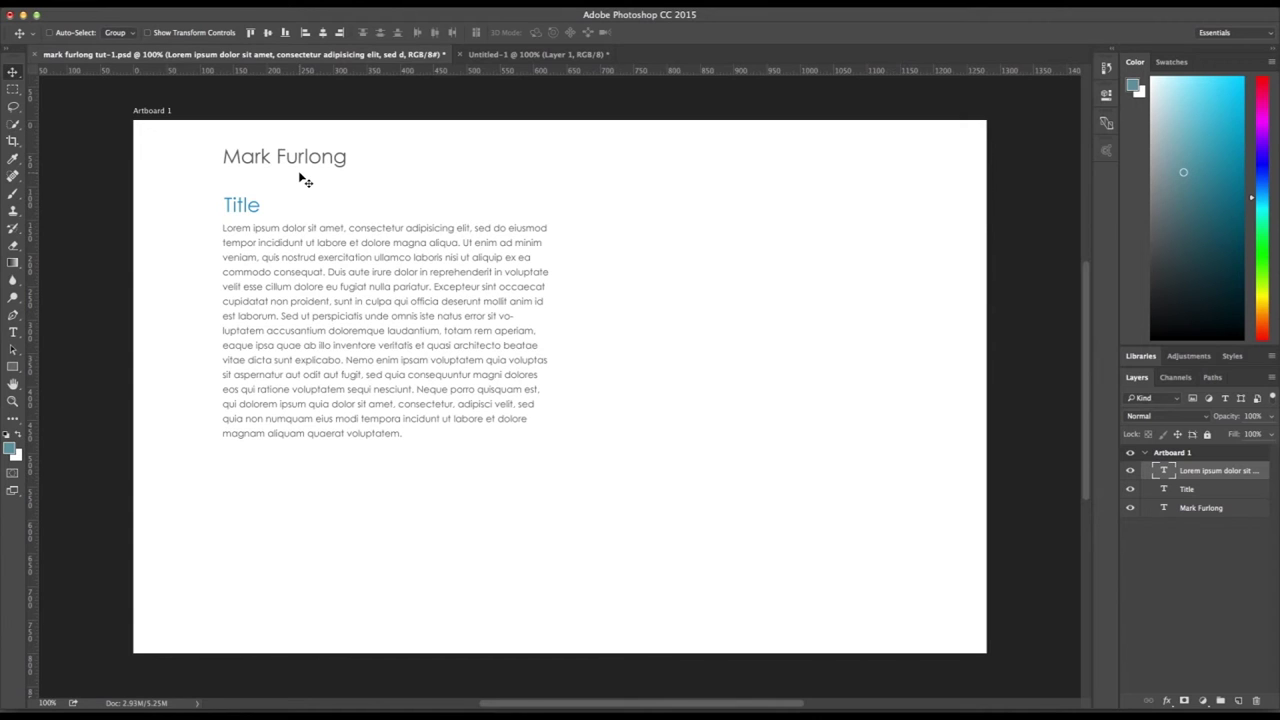
{"action": "key", "text": "super+semicolon"}
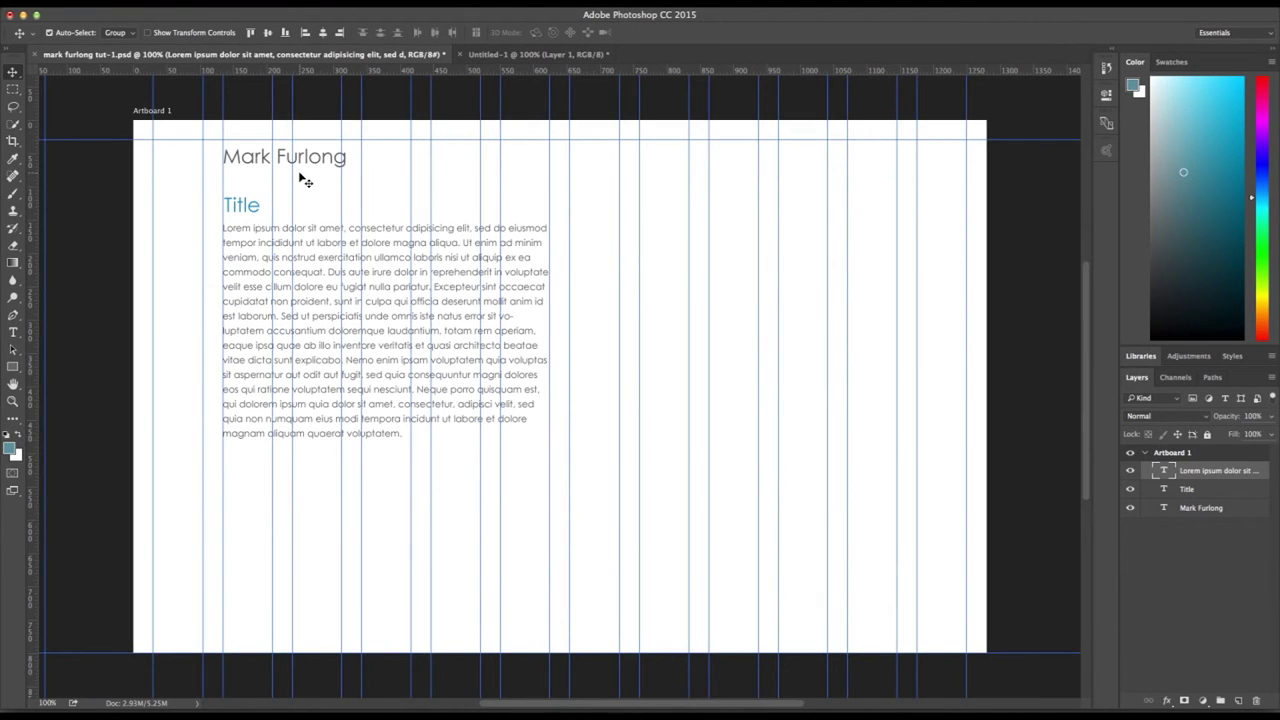
{"action": "key", "text": "super+semicolon"}
{"action": "key", "text": "super+semicolon"}
Step: Turn on All Caps for the Title text in the Character panel so it reads TITLE
{"action": "key", "text": "t"}
{"action": "double_click", "coordinate": [243, 207]}
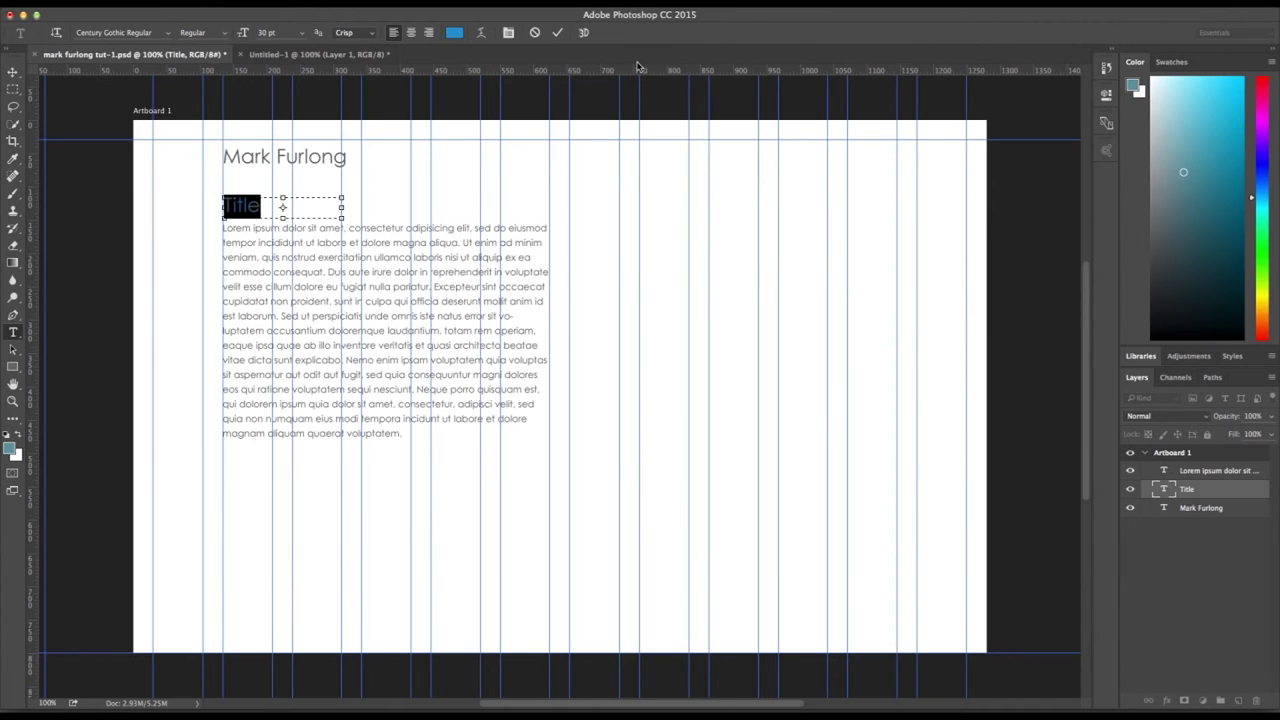
{"action": "left_click", "coordinate": [440, 8]}
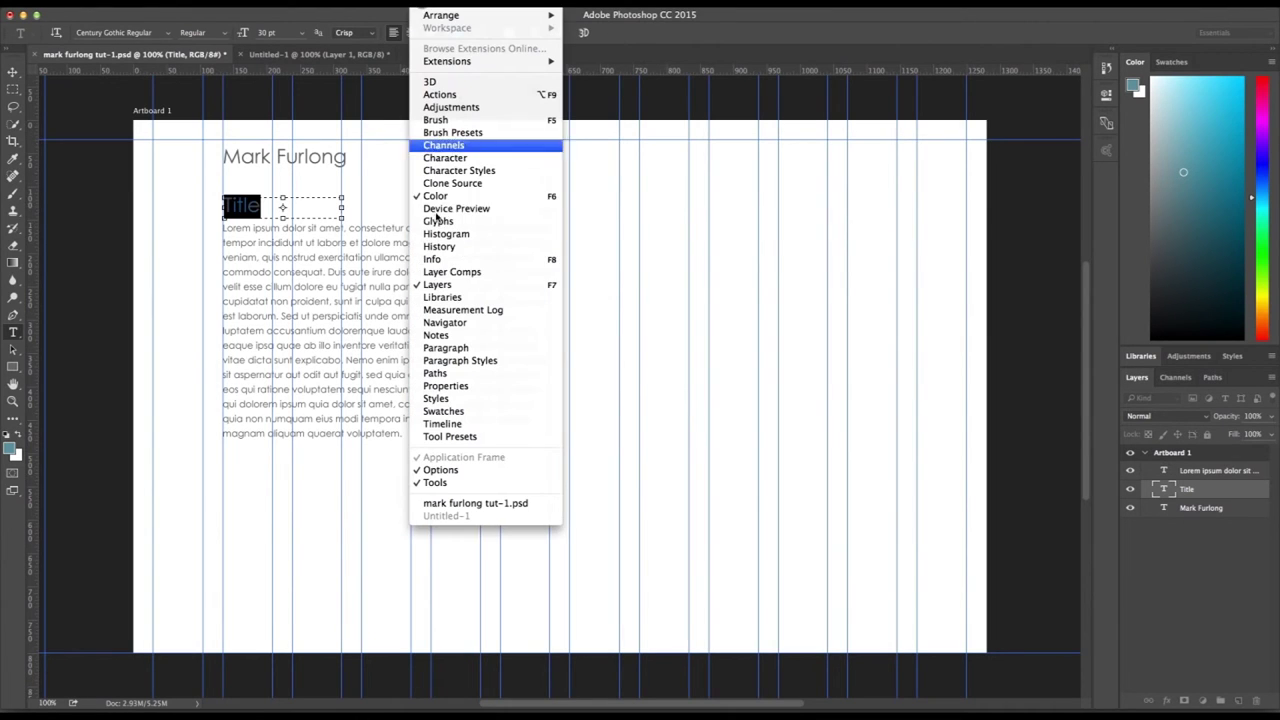
{"action": "left_click", "coordinate": [467, 159]}
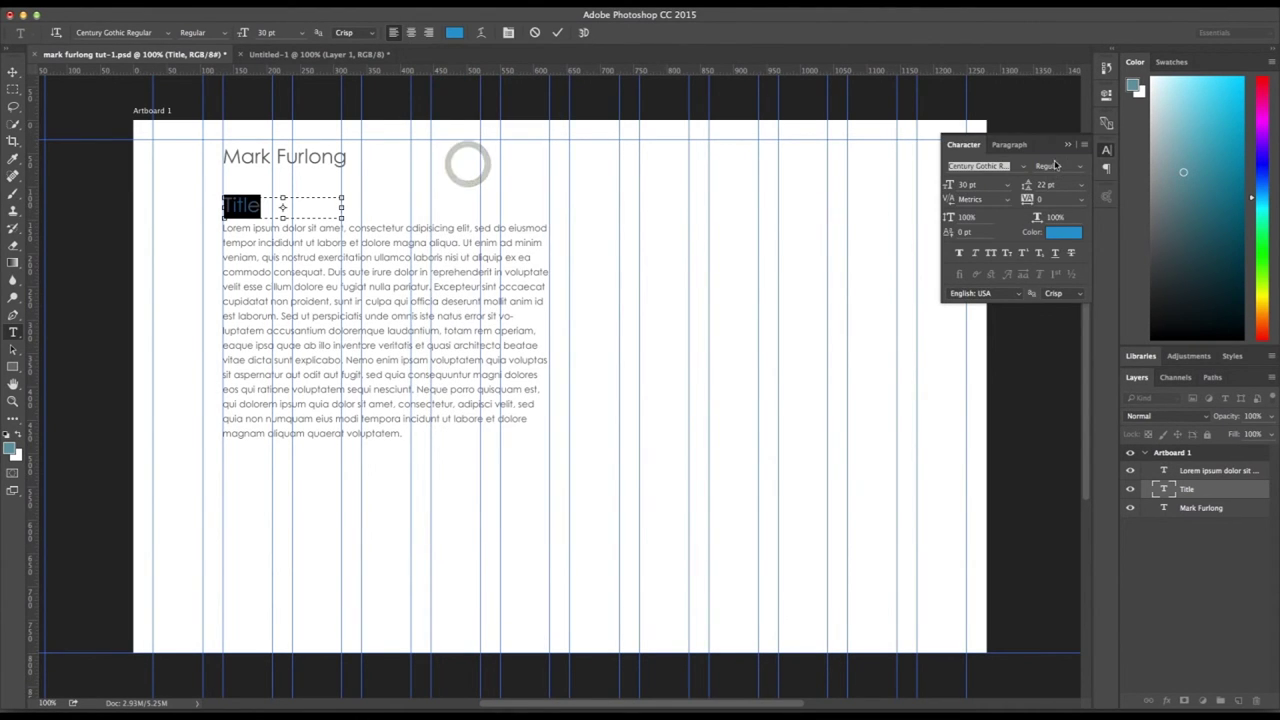
{"action": "left_click", "coordinate": [990, 253]}
{"action": "left_click", "coordinate": [990, 253]}
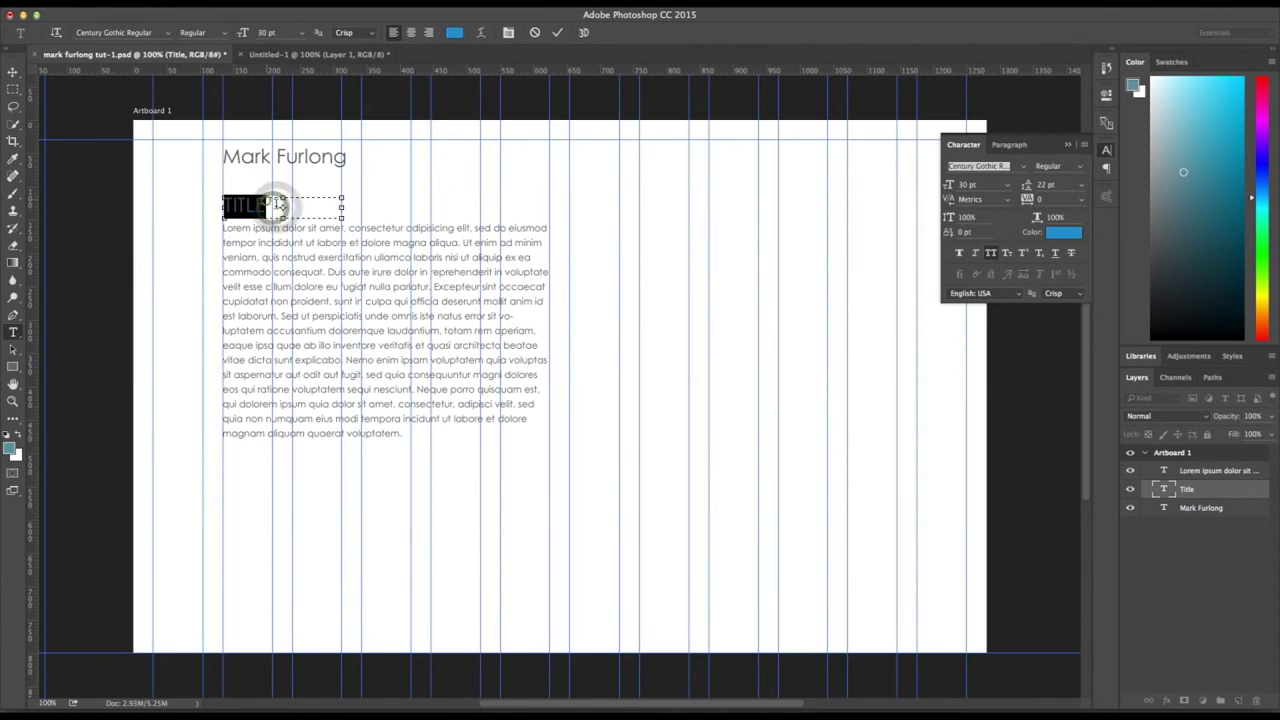
{"action": "key", "text": "super+Return"}
{"action": "key", "text": "v"}
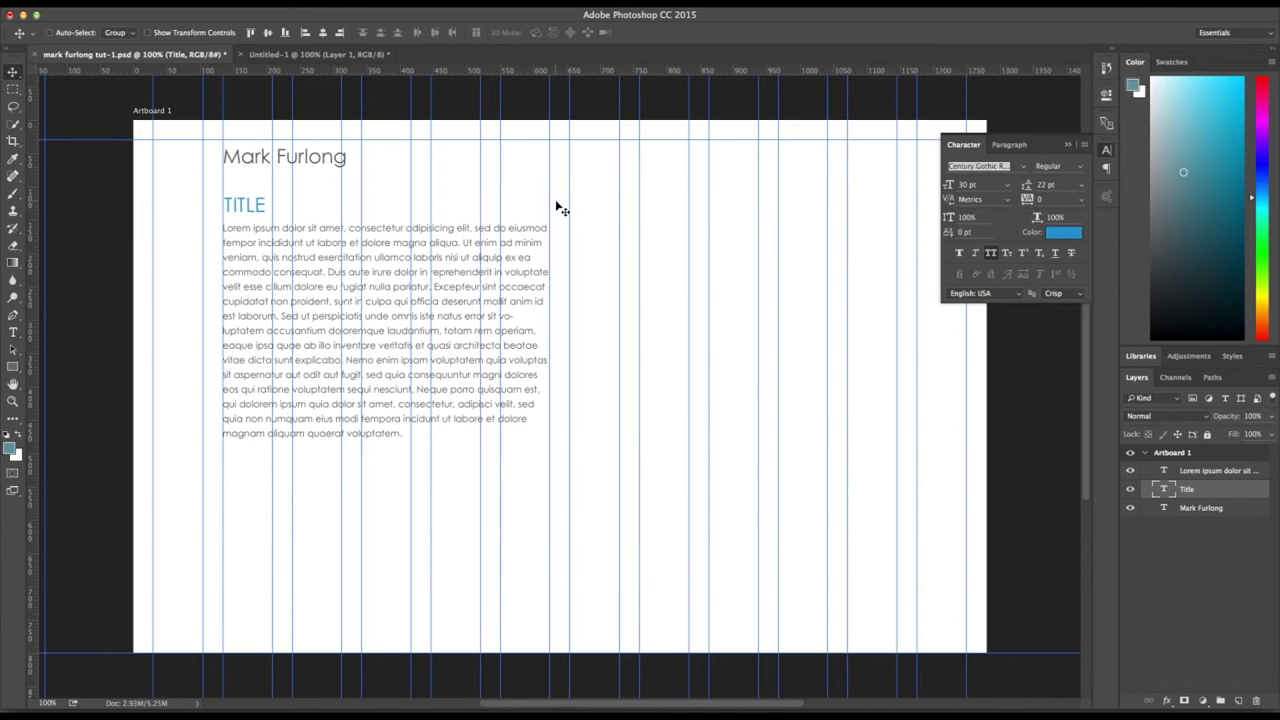
{"action": "left_click", "coordinate": [1066, 145]}
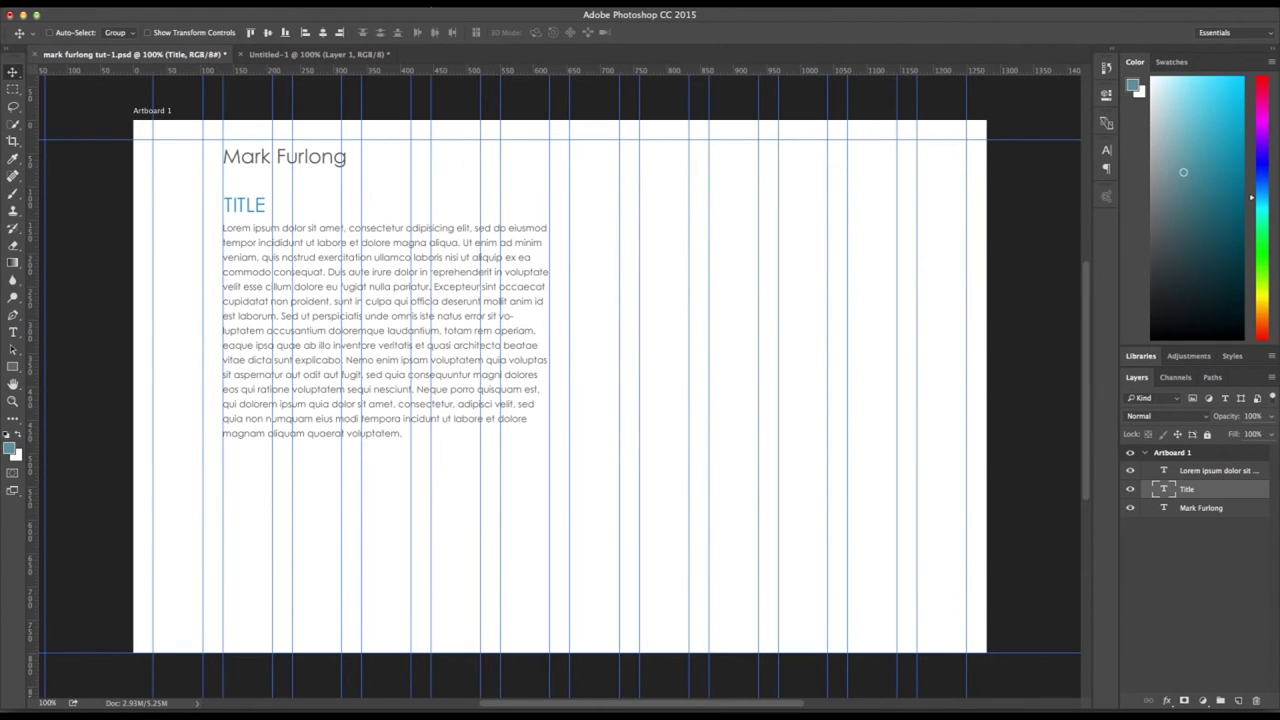
Step: Open the Adobe Color Themes extension and drag the wheel to shift the theme colours
{"action": "left_click", "coordinate": [428, 3]}
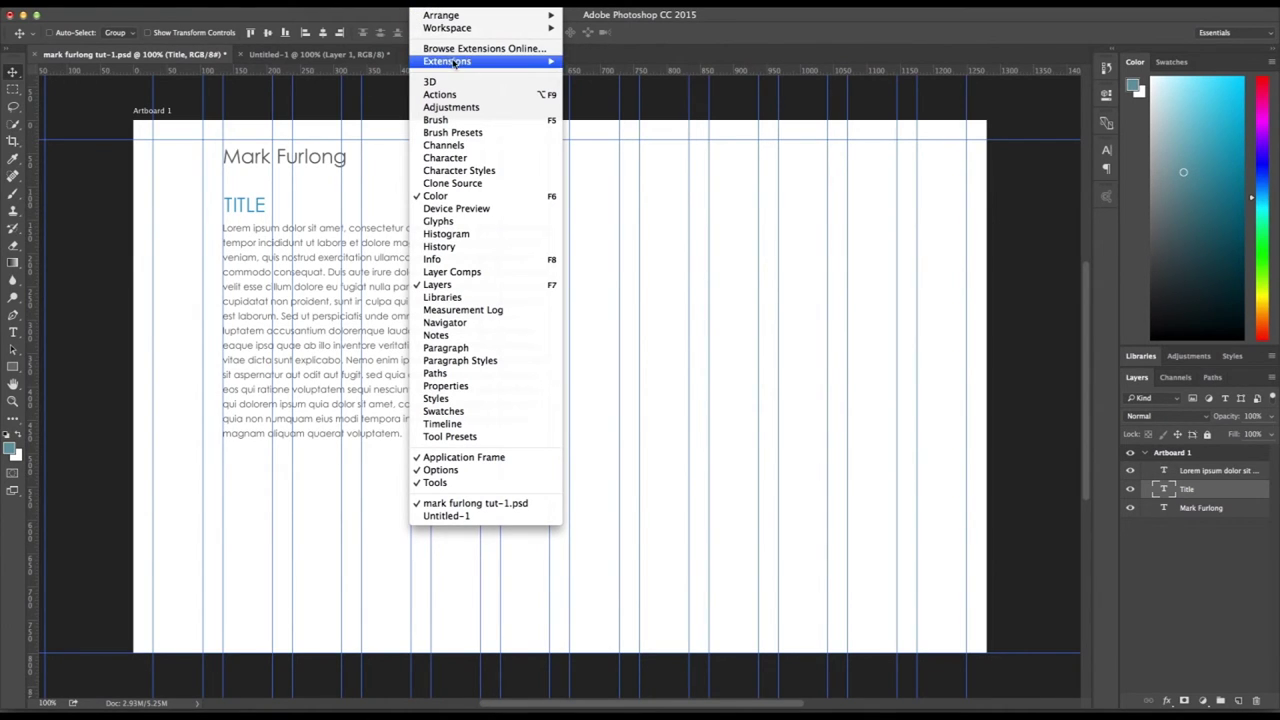
{"action": "mouse_move", "coordinate": [455, 62]}
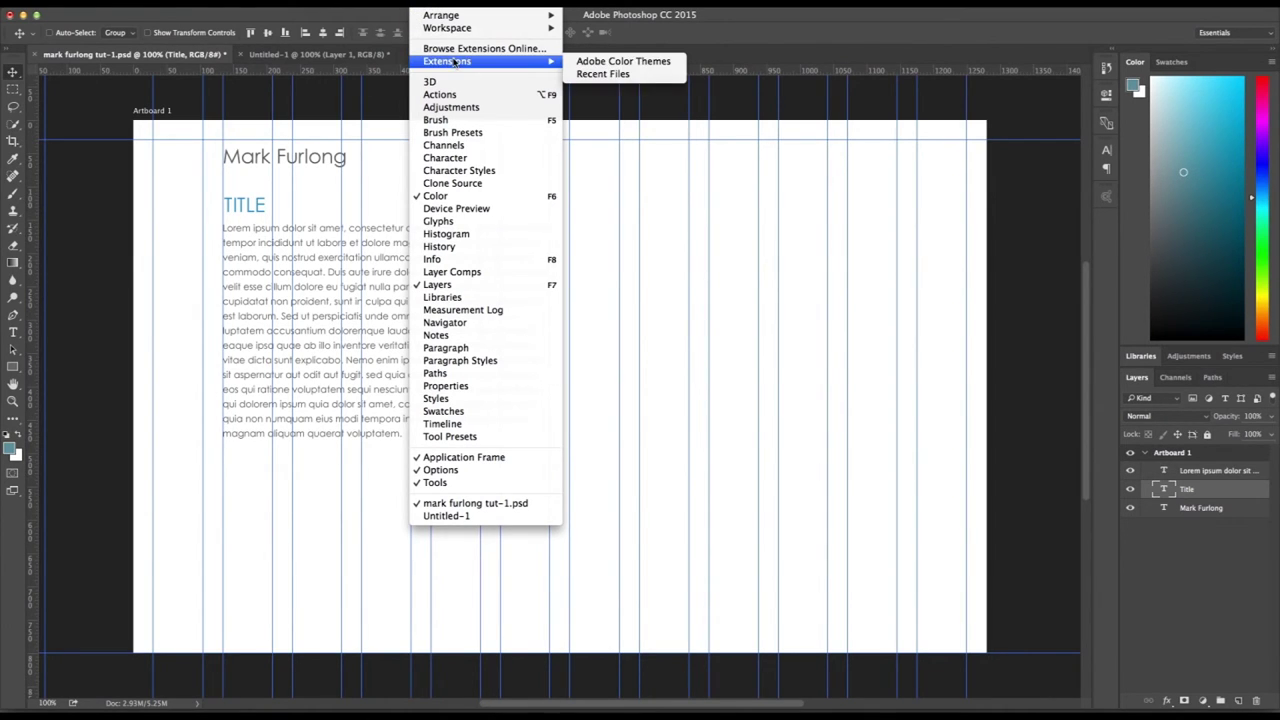
{"action": "left_click", "coordinate": [604, 62]}
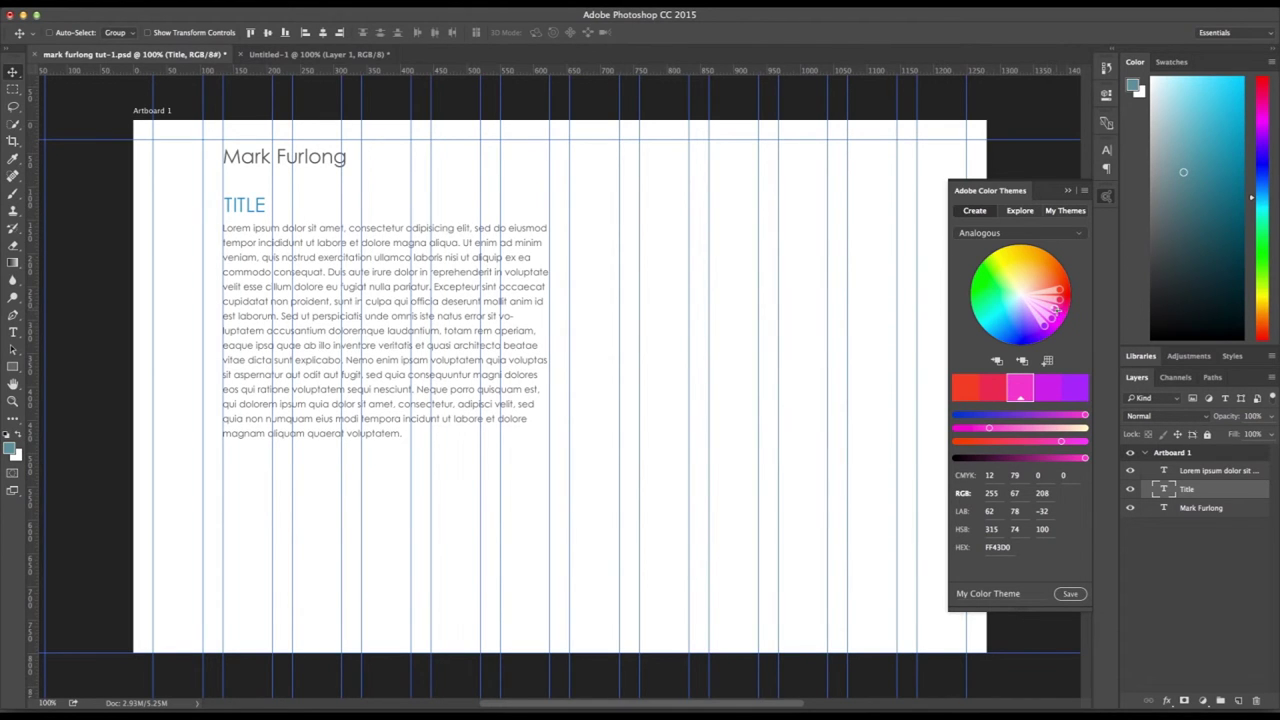
{"action": "mouse_move", "coordinate": [1056, 311]}
{"action": "left_mouse_down"}
{"action": "mouse_move", "coordinate": [1042, 330]}
{"action": "mouse_move", "coordinate": [1064, 305]}
{"action": "mouse_move", "coordinate": [1058, 278]}
{"action": "mouse_move", "coordinate": [1062, 308]}
{"action": "left_mouse_up"}
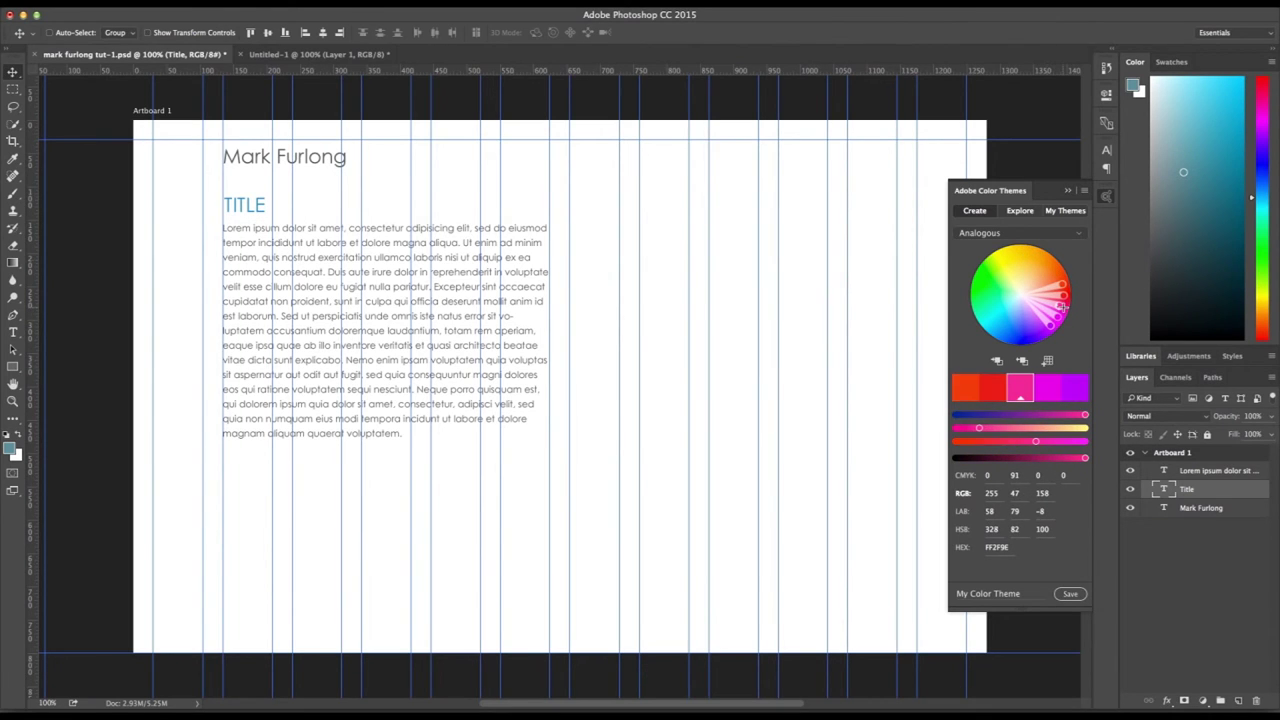
Step: Search Explore for 'bank' and then 'sports' colour themes
{"action": "left_click", "coordinate": [1011, 213]}
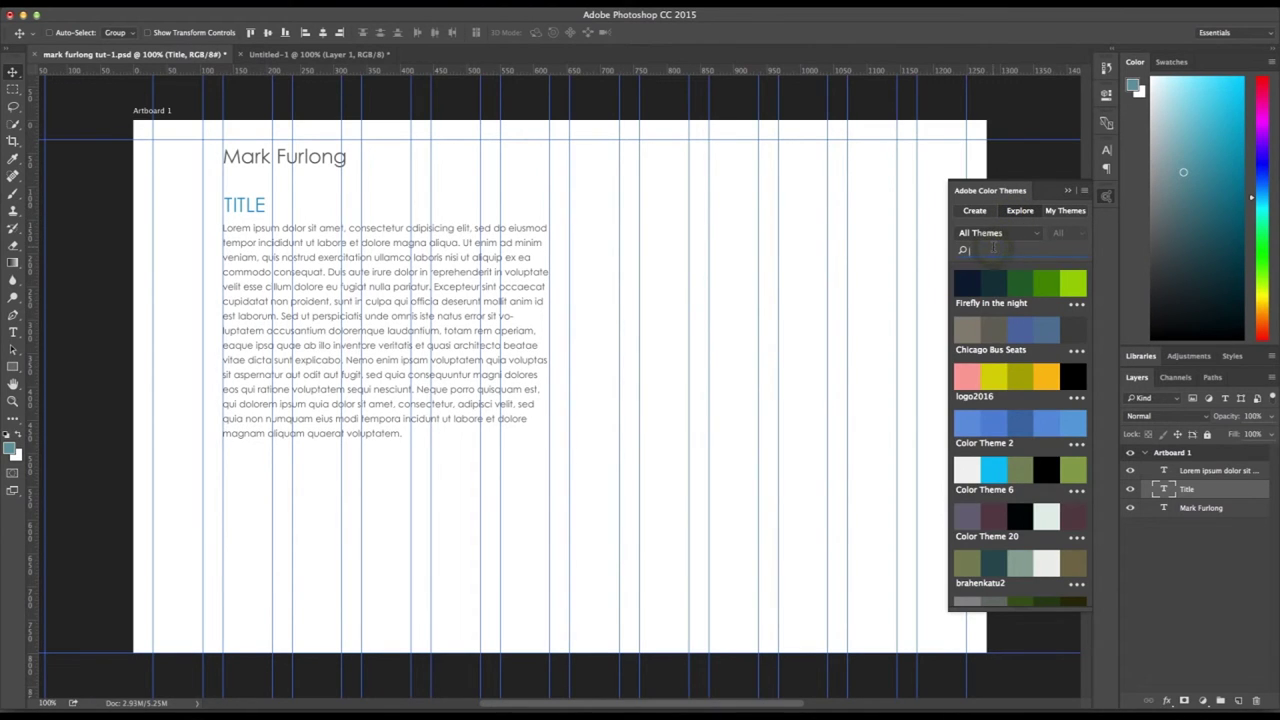
{"action": "type", "text": "bank"}
{"action": "key", "text": "Return"}
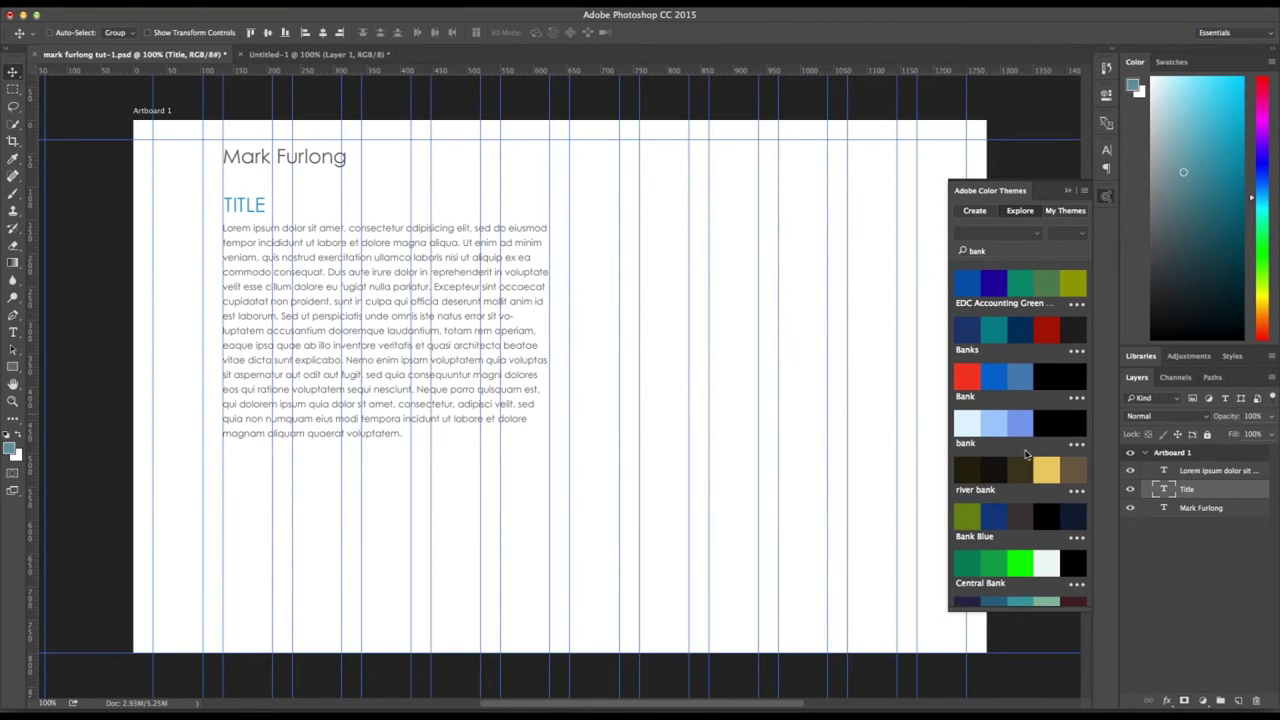
{"action": "left_click", "coordinate": [993, 250]}
{"action": "key", "text": "BackSpace"}
{"action": "key", "text": "Return"}
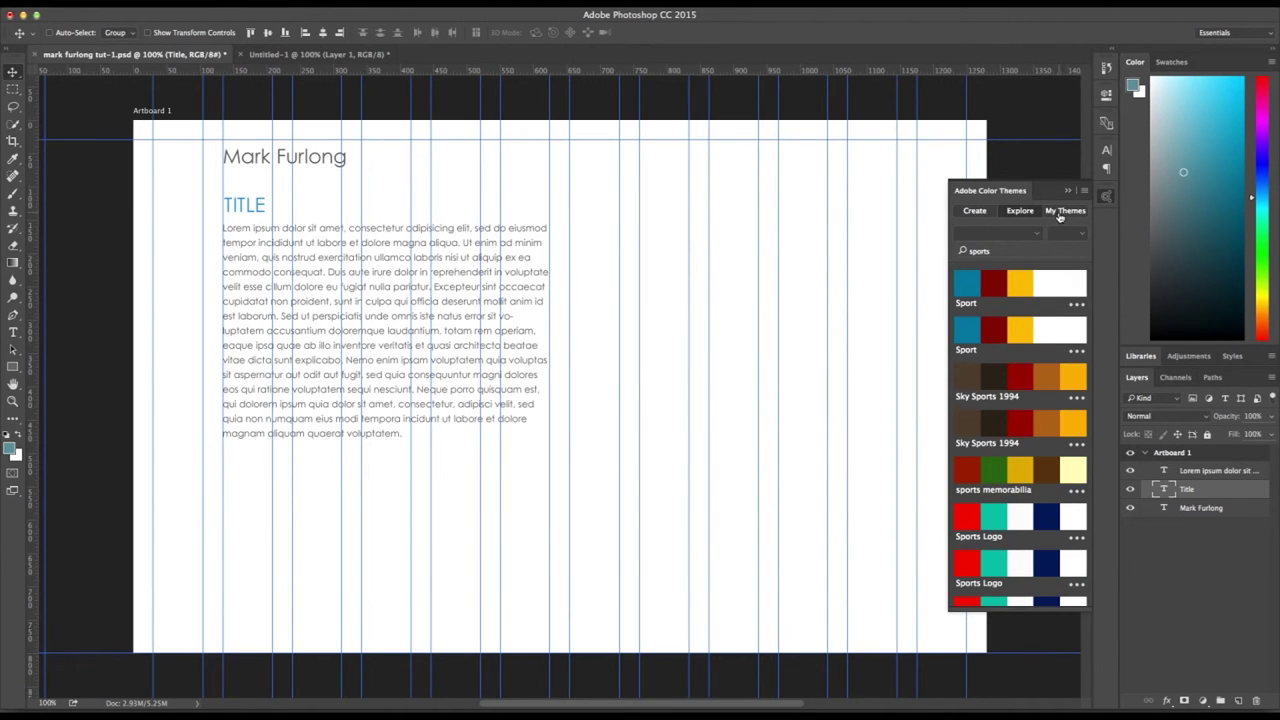
Step: Return to Create, shift the theme's base colour, and close the panel
{"action": "left_click", "coordinate": [978, 210]}
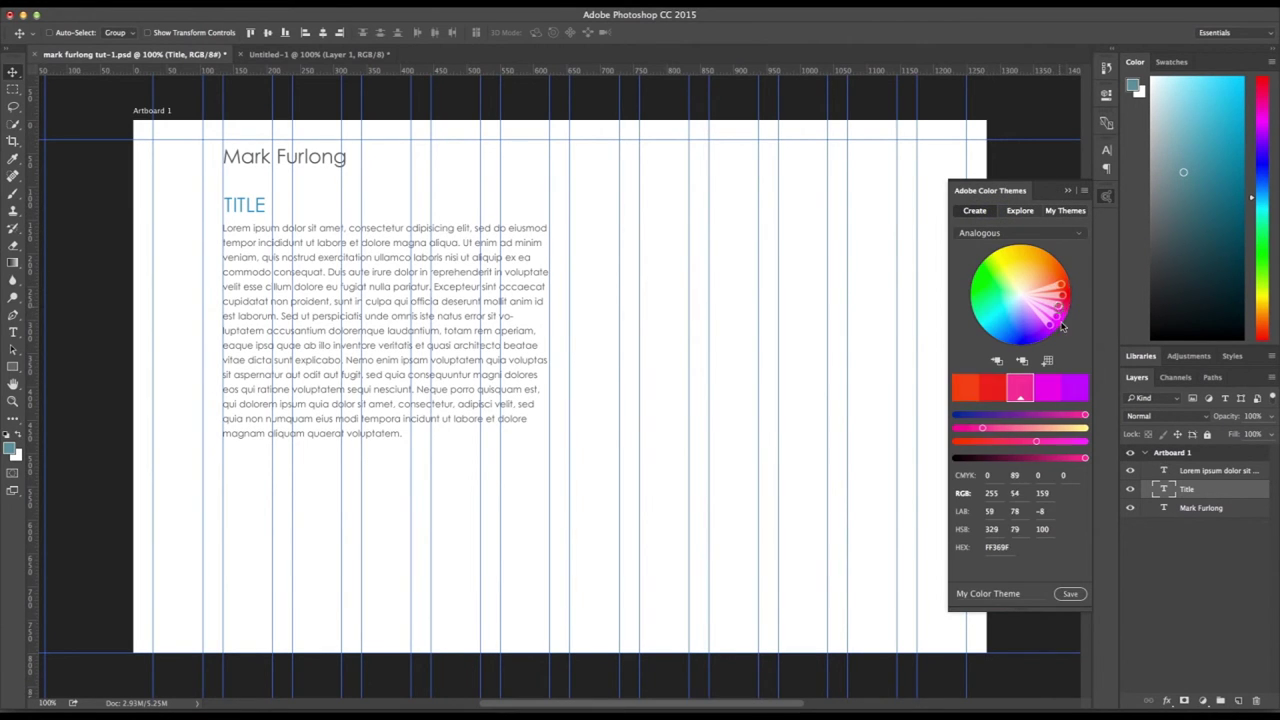
{"action": "left_click_drag", "start_coordinate": [1061, 309], "coordinate": [1053, 326]}
{"action": "left_click", "coordinate": [1067, 190]}
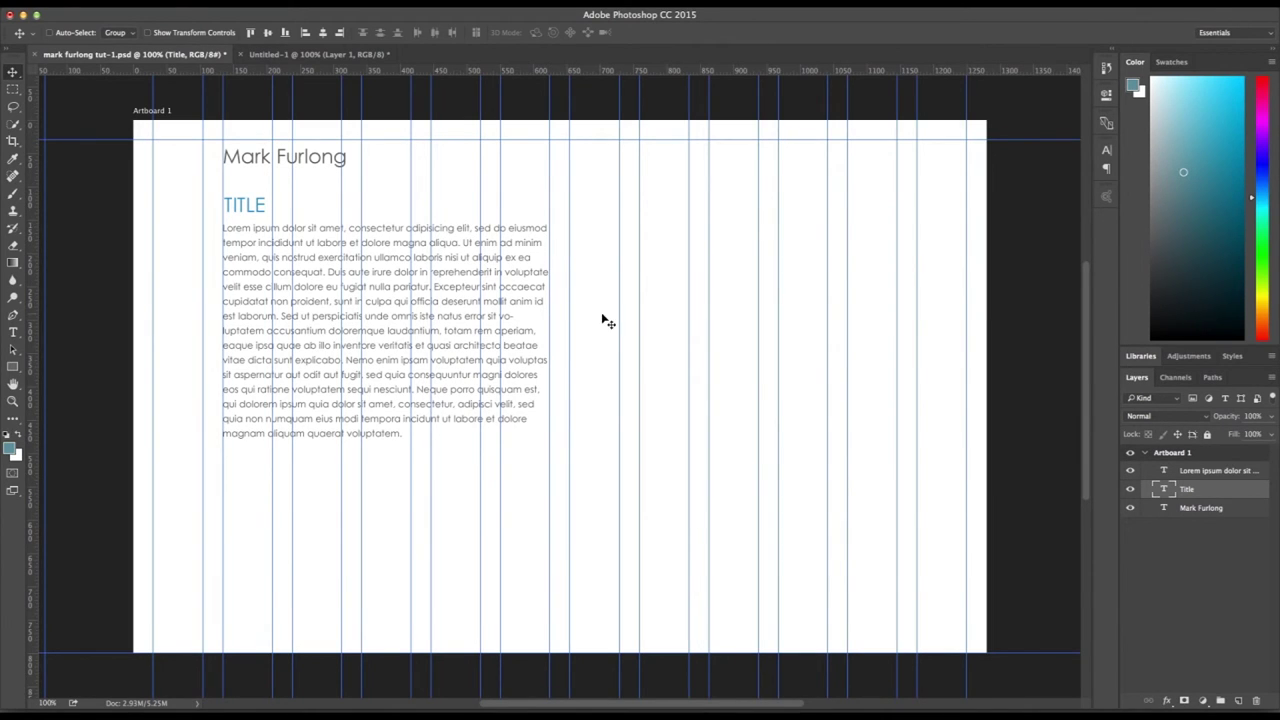
Step: Select the name, TITLE and Lorem layers and drag them right into the middle columns
{"action": "key", "text": "m"}
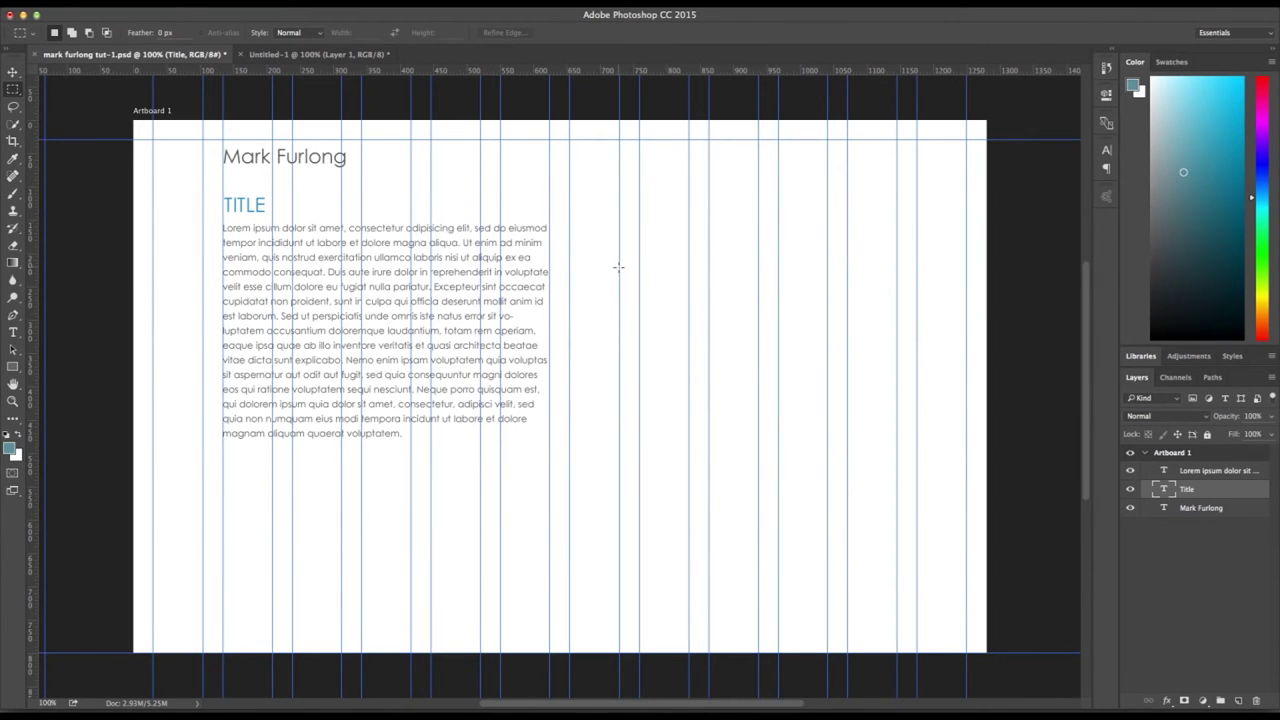
{"action": "left_click", "coordinate": [13, 72]}
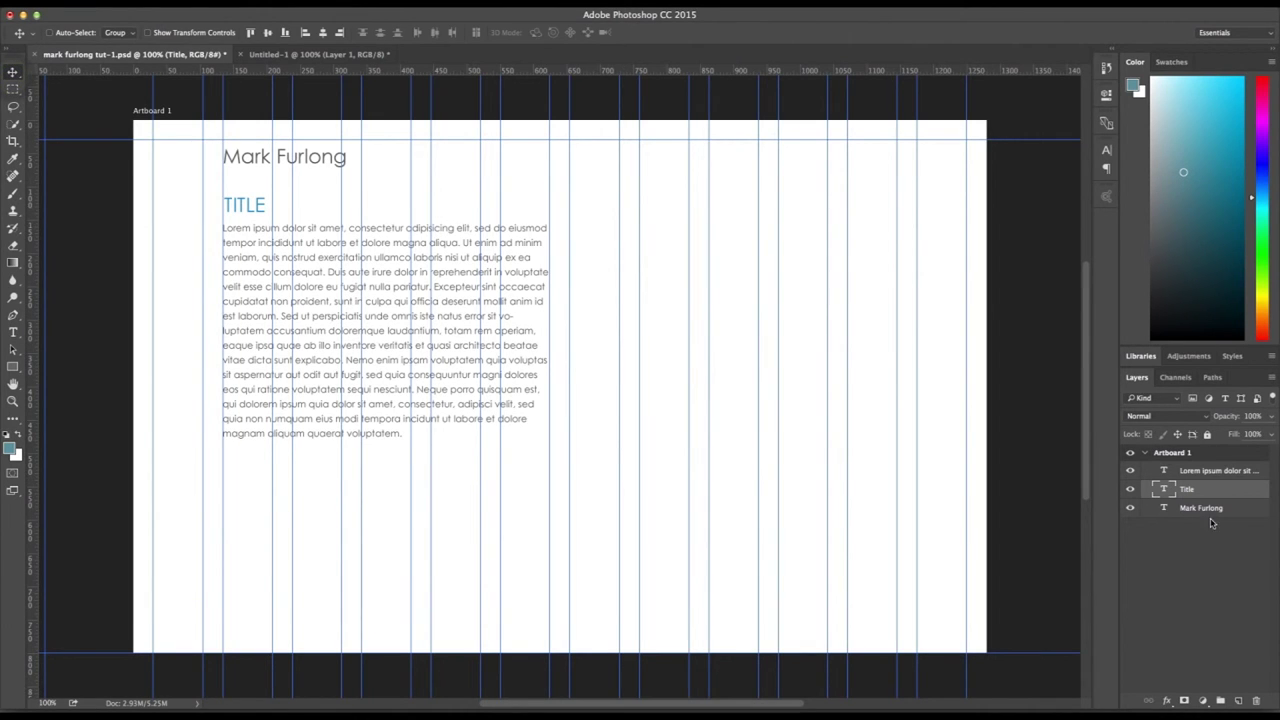
{"action": "left_click", "coordinate": [1207, 509]}
{"action": "left_click", "coordinate": [1195, 471], "text": "shift"}
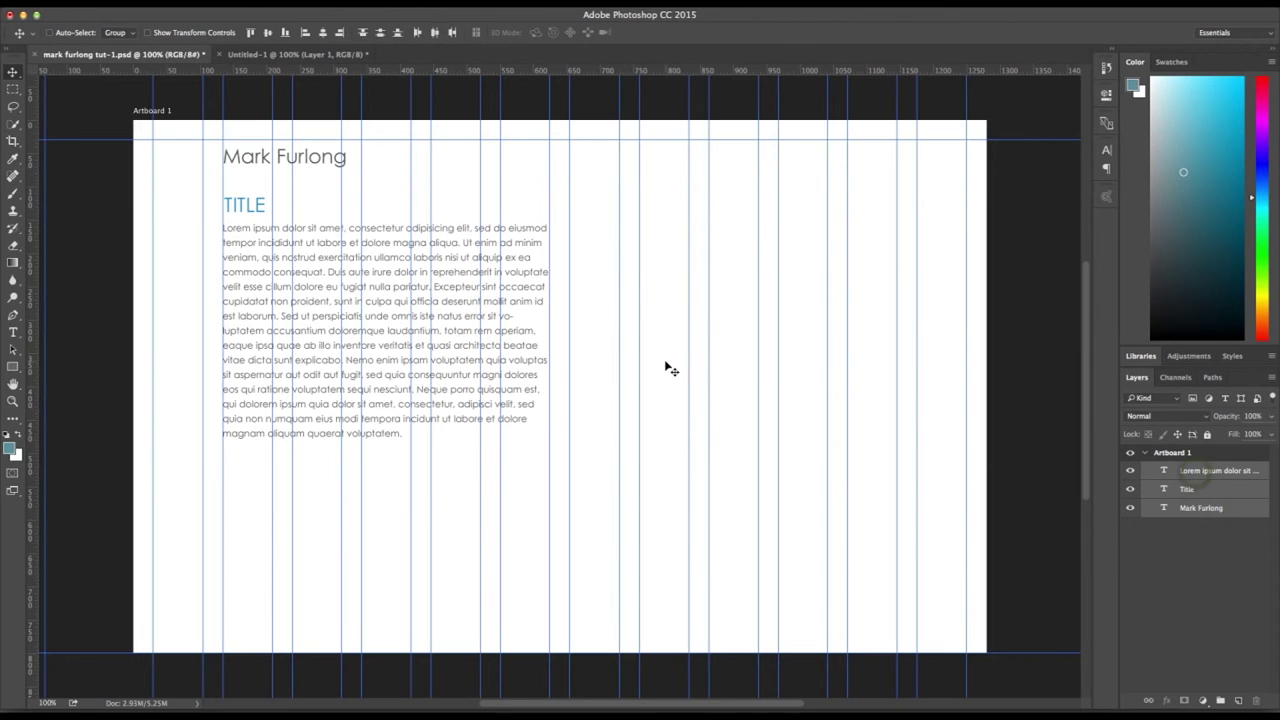
{"action": "left_click_drag", "start_coordinate": [345, 280], "coordinate": [560, 294]}
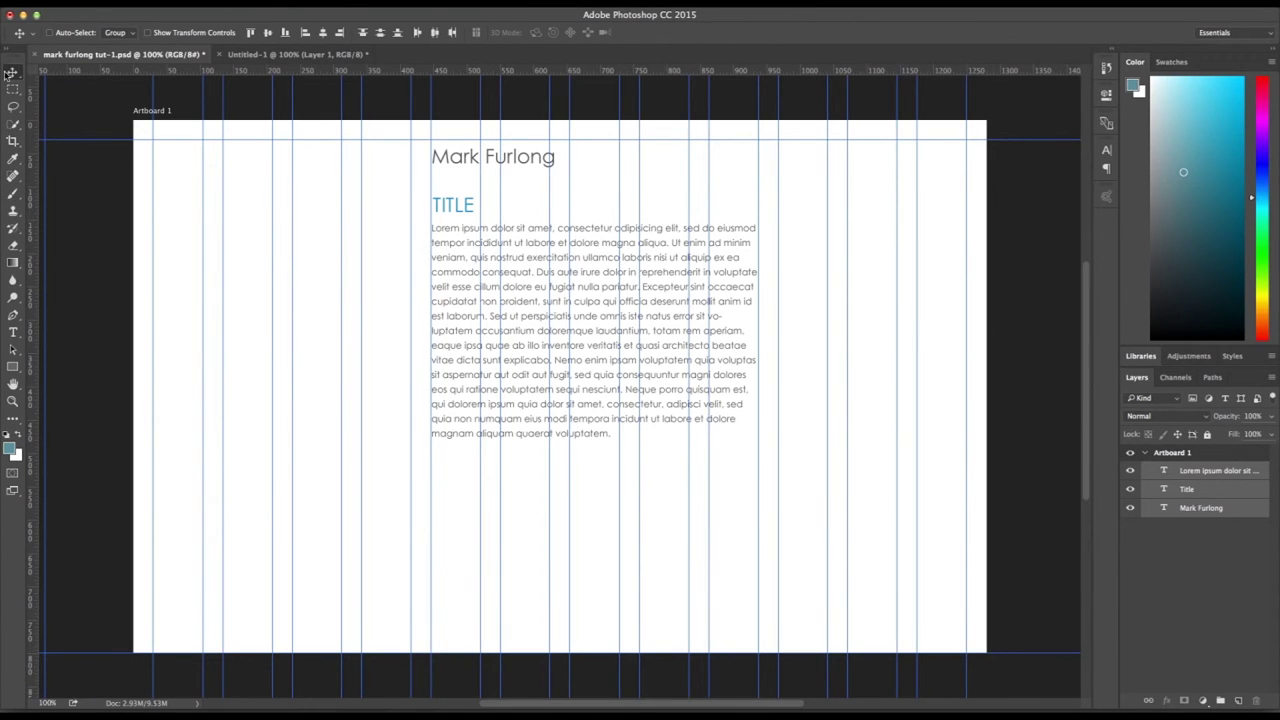
{"action": "left_click", "coordinate": [12, 89]}
Step: Draw a 283 × 287 px blue-grey rectangle to the left of the TITLE and body text
{"action": "left_click", "coordinate": [13, 366]}
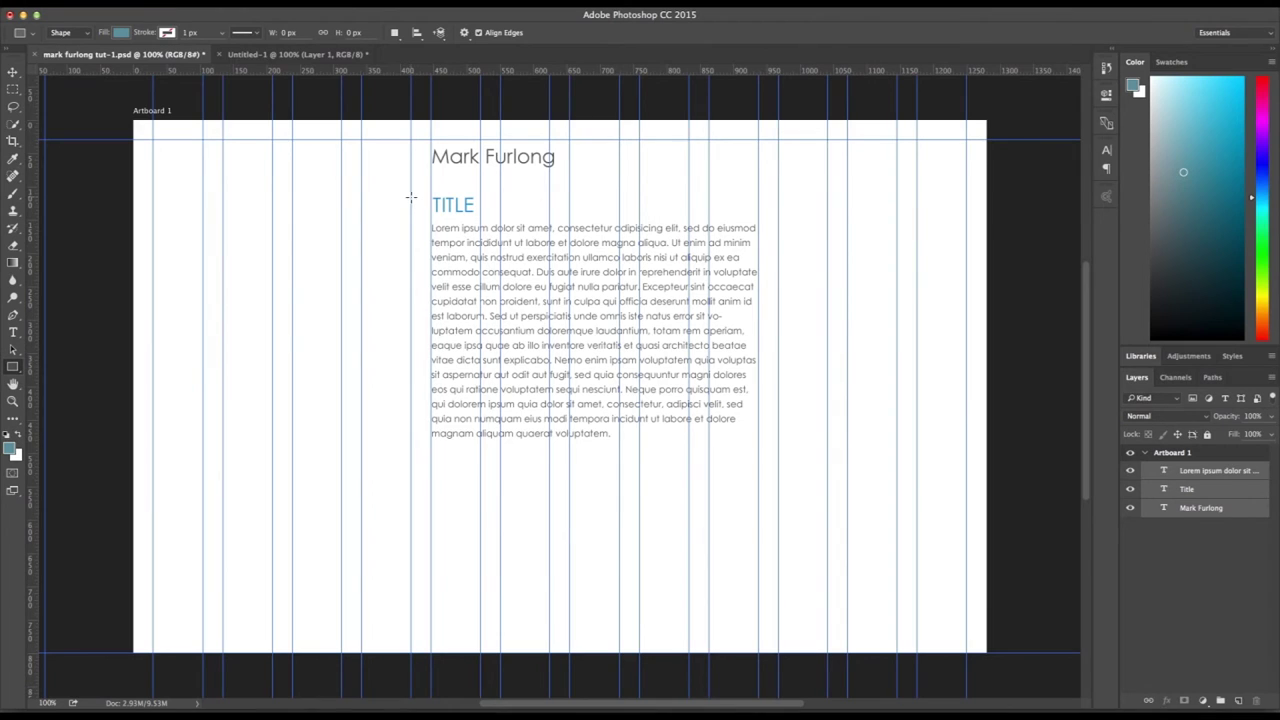
{"action": "left_click_drag", "start_coordinate": [410, 198], "coordinate": [222, 388]}
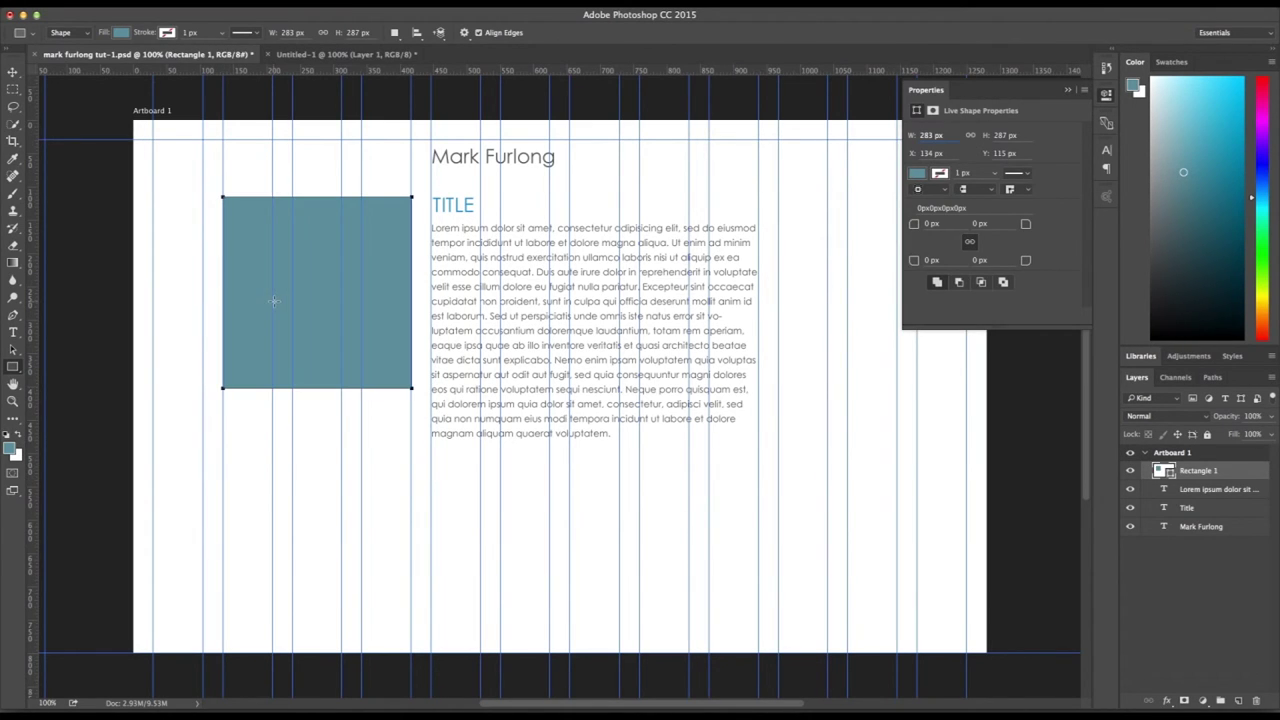
{"action": "key", "text": "v"}
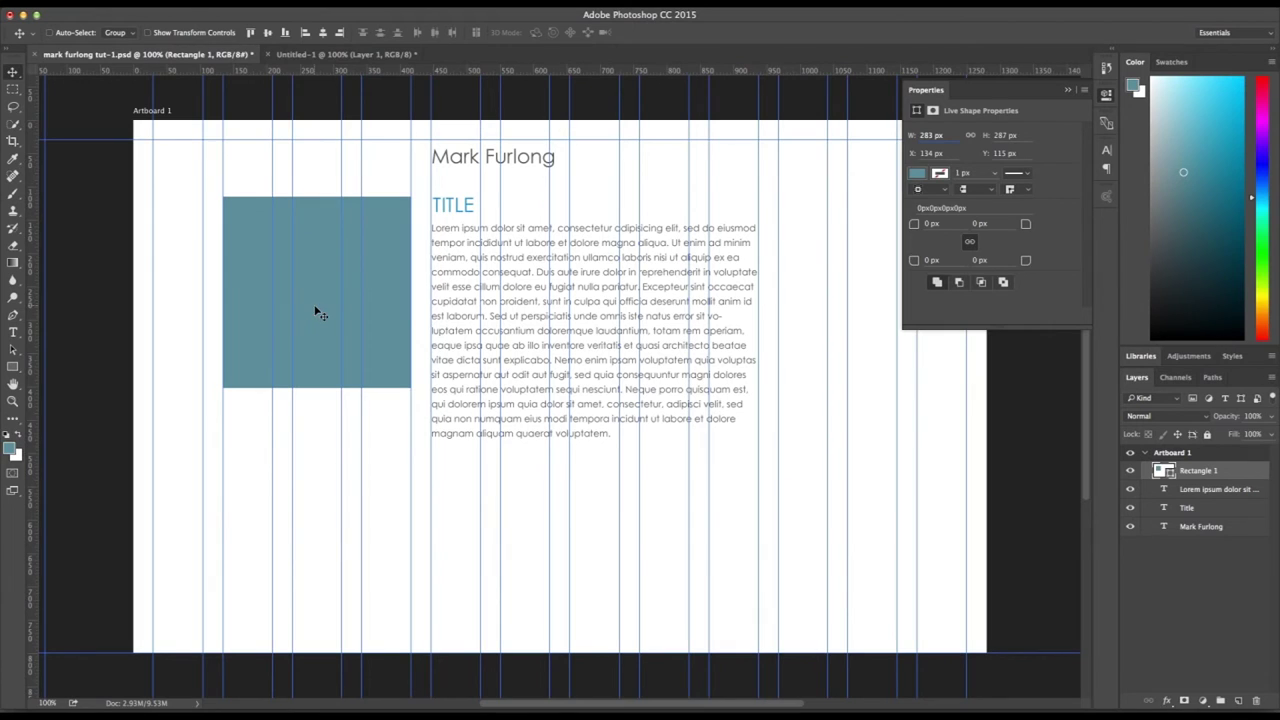
{"action": "left_click", "coordinate": [1070, 91]}
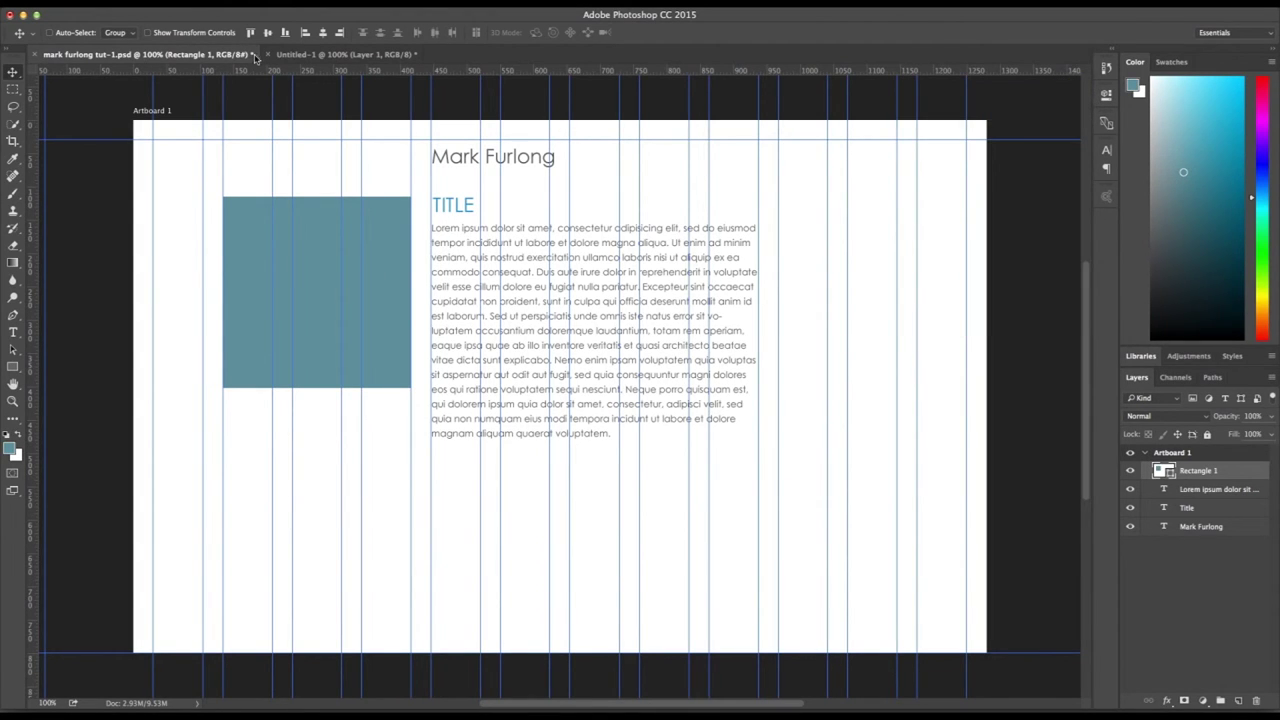
Step: Copy the two-women photo from Untitled-1 and paste it over the blue rectangle in the layout
{"action": "left_click", "coordinate": [298, 55]}
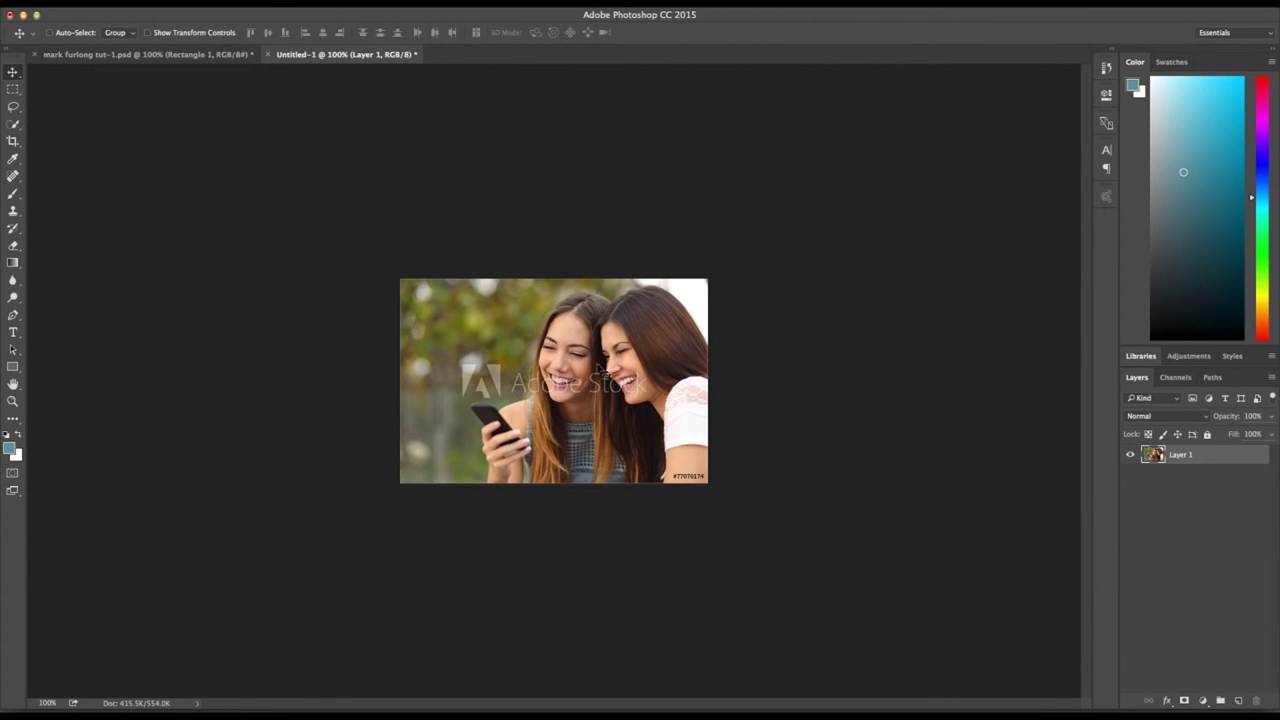
{"action": "key", "text": "super+a"}
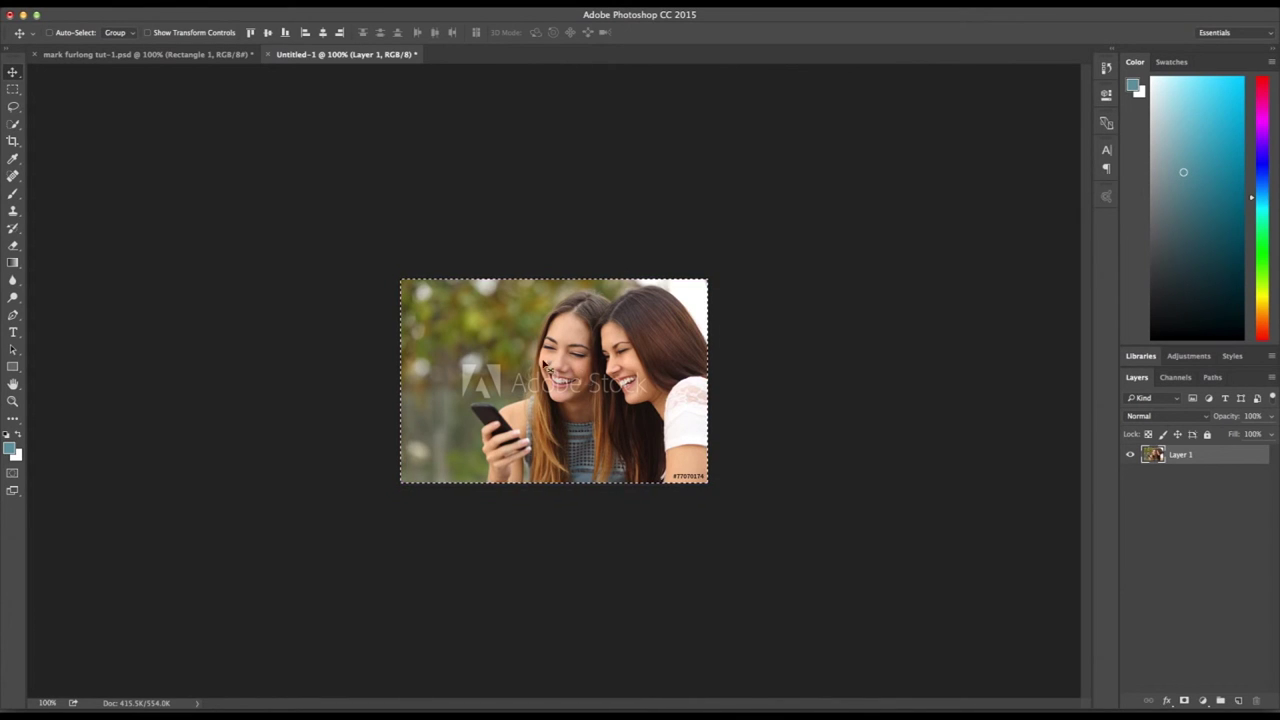
{"action": "left_click", "coordinate": [201, 56]}
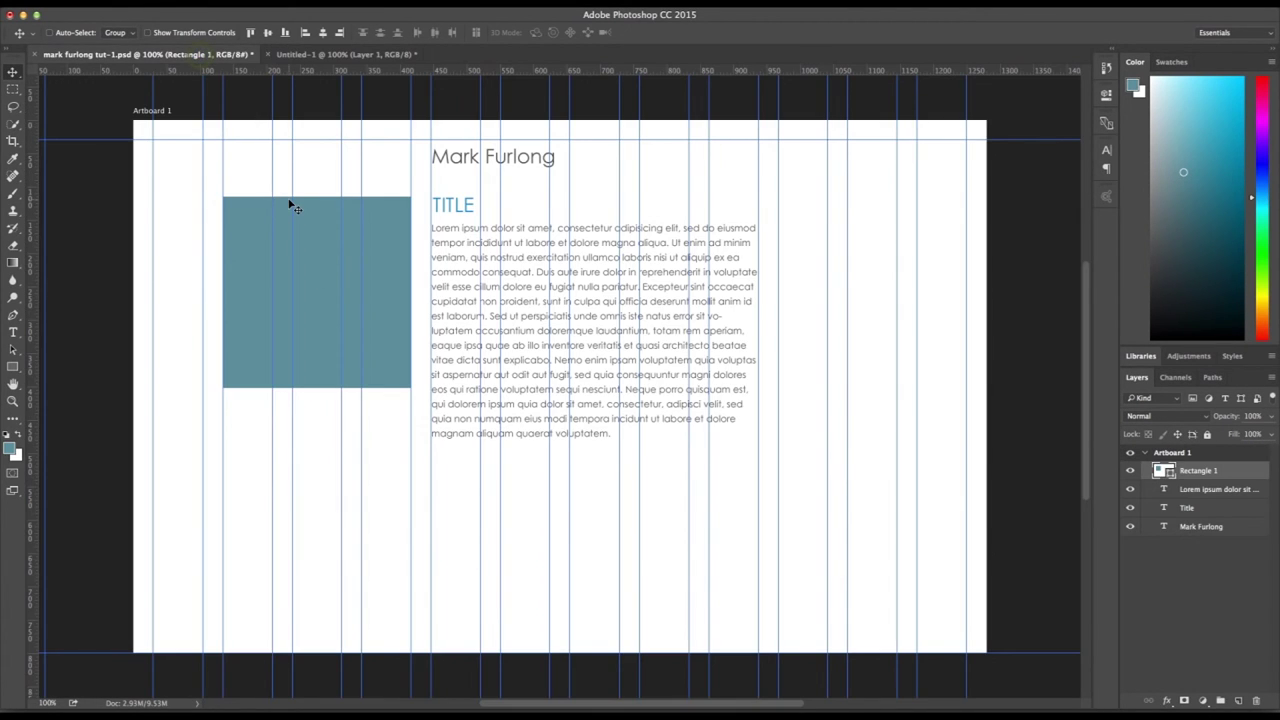
{"action": "key", "text": "super+v"}
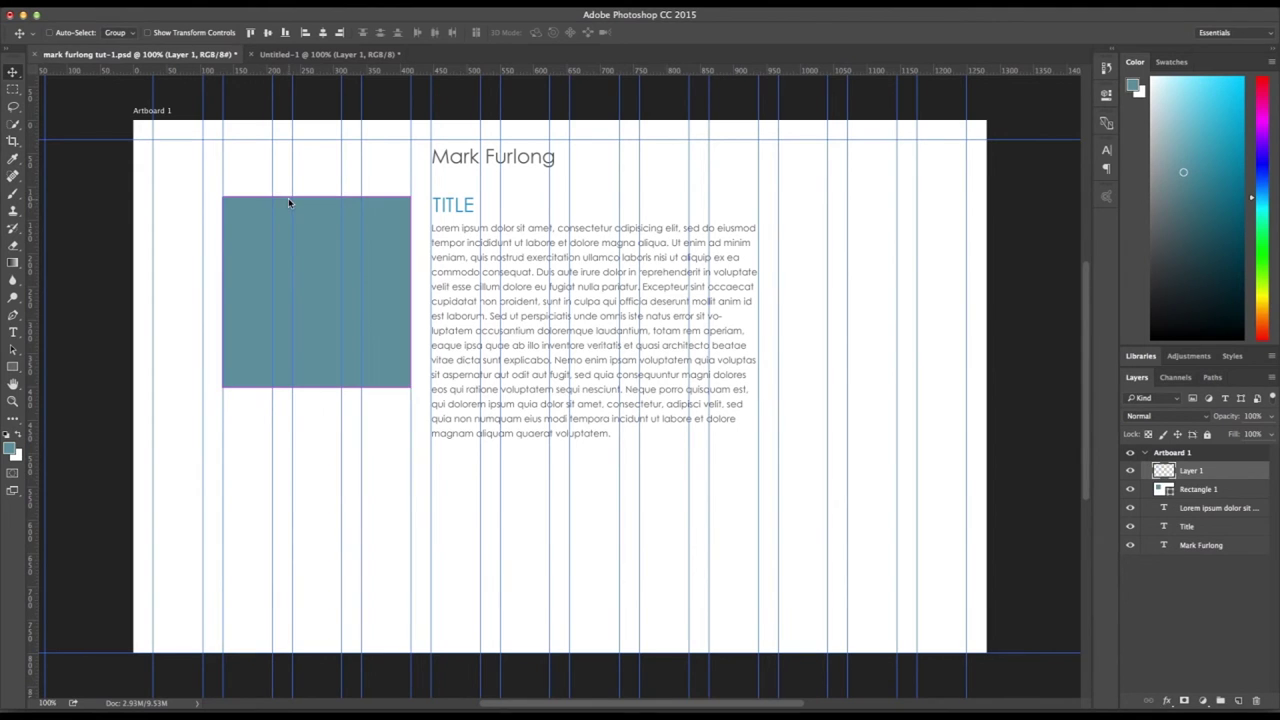
{"action": "left_click_drag", "start_coordinate": [630, 414], "coordinate": [364, 322]}
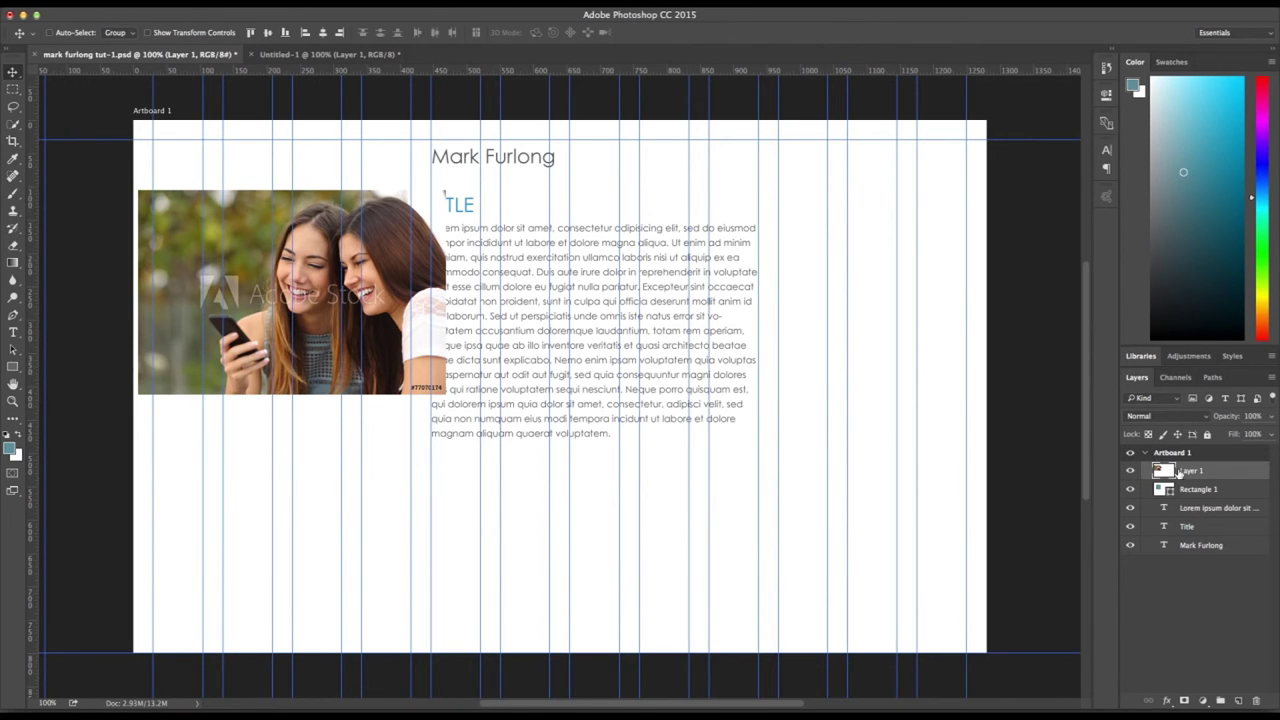
Step: Clip Layer 1's photo to Rectangle 1 so it shows only inside the rectangle
{"action": "left_click", "coordinate": [1131, 471]}
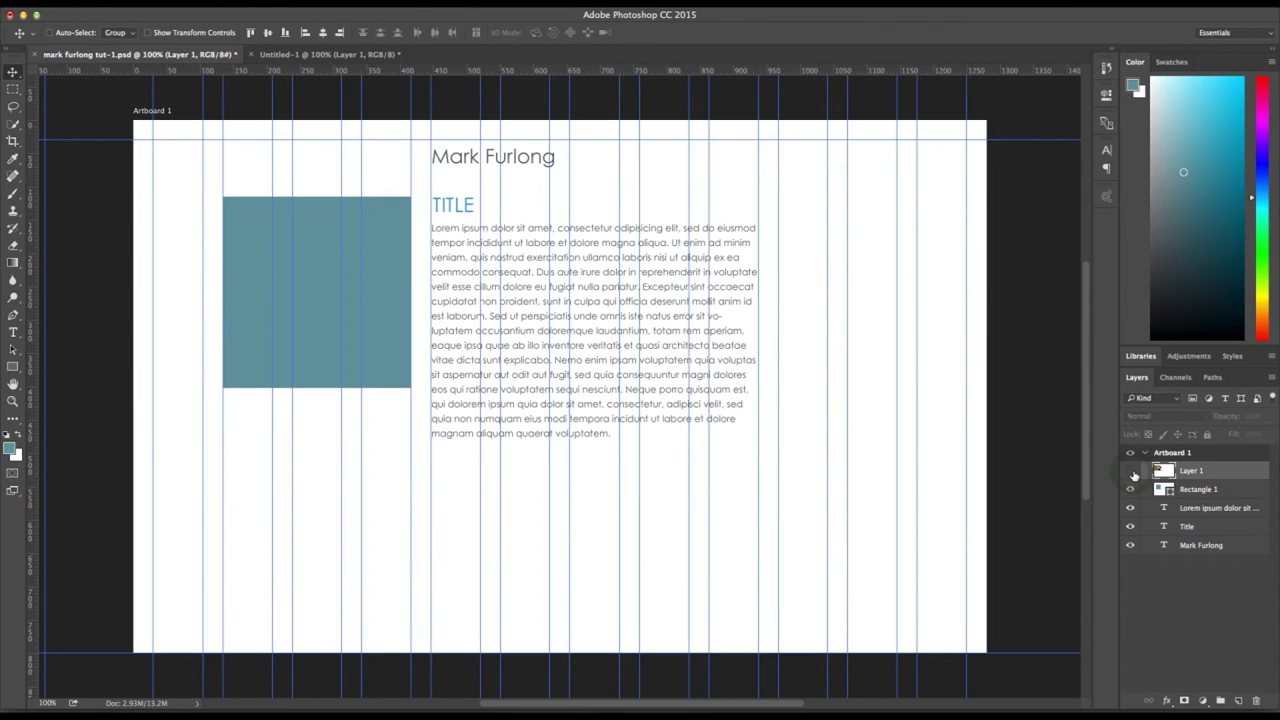
{"action": "left_click", "coordinate": [1131, 471]}
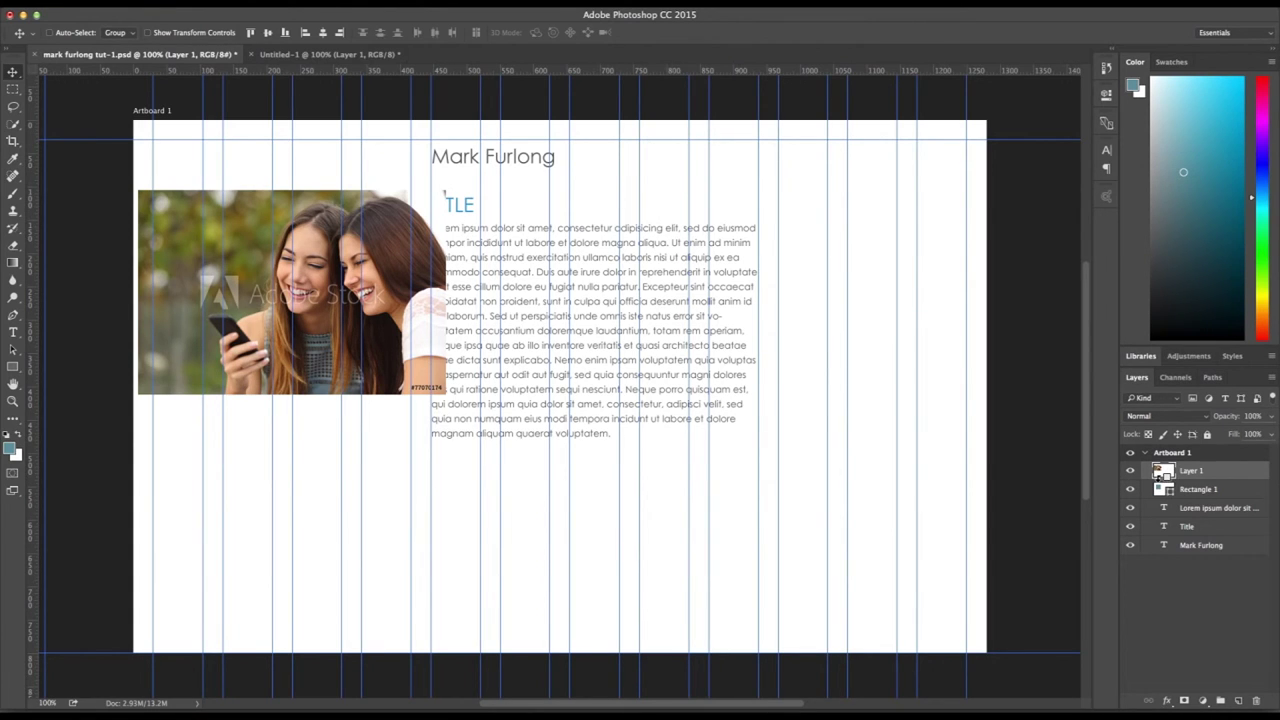
{"action": "left_click", "coordinate": [1160, 480], "text": "alt"}
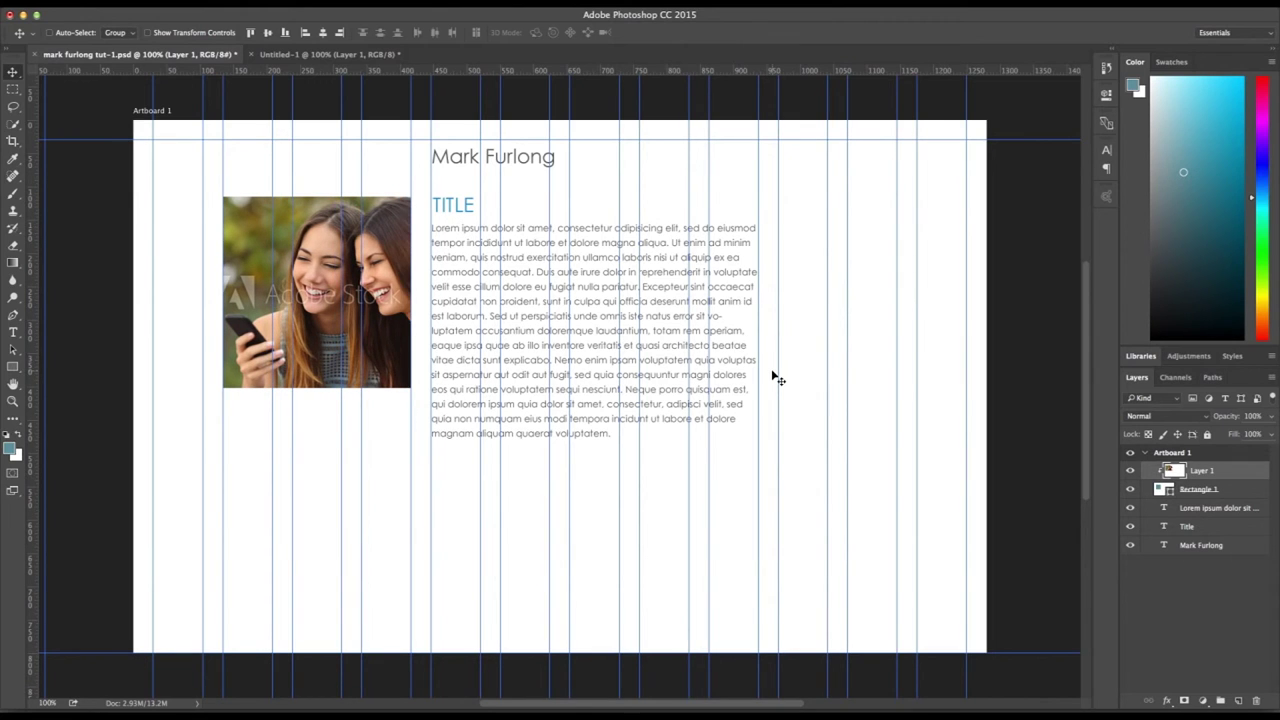
Step: Draw a 283 × 123 px rectangle below the photo and paste another photo copy over it
{"action": "left_click", "coordinate": [13, 367]}
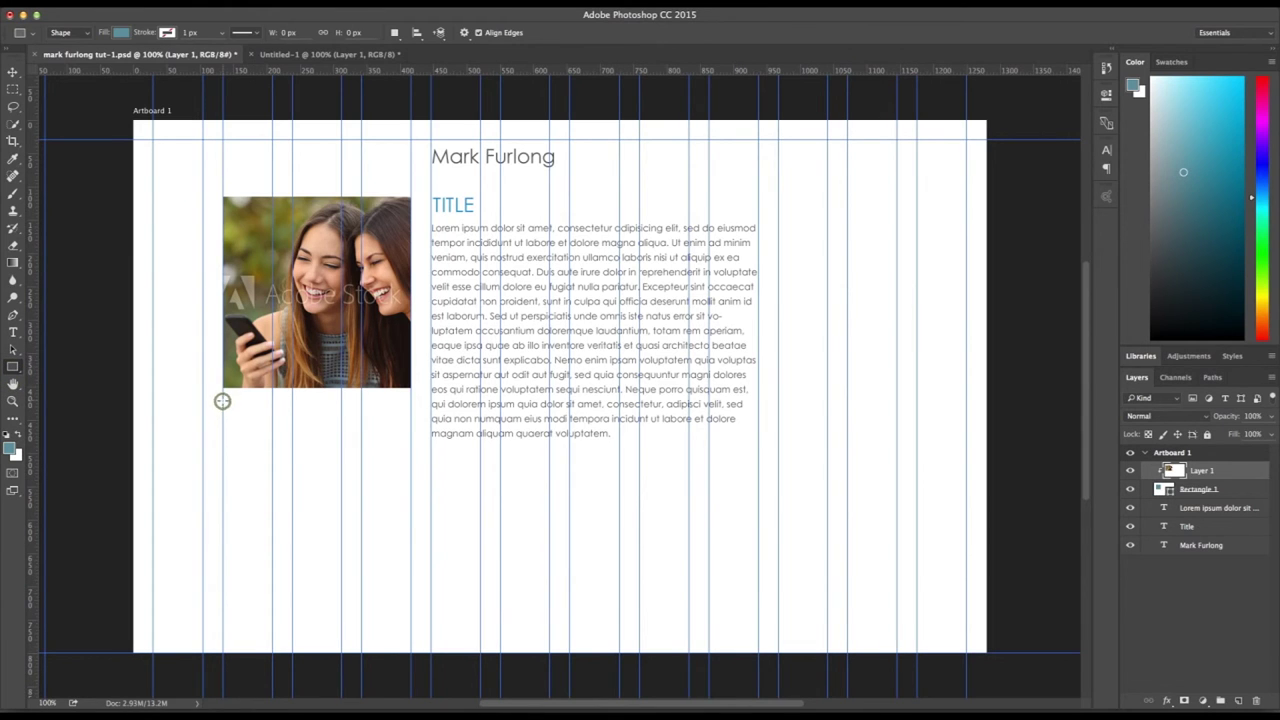
{"action": "left_click_drag", "start_coordinate": [223, 400], "coordinate": [411, 483]}
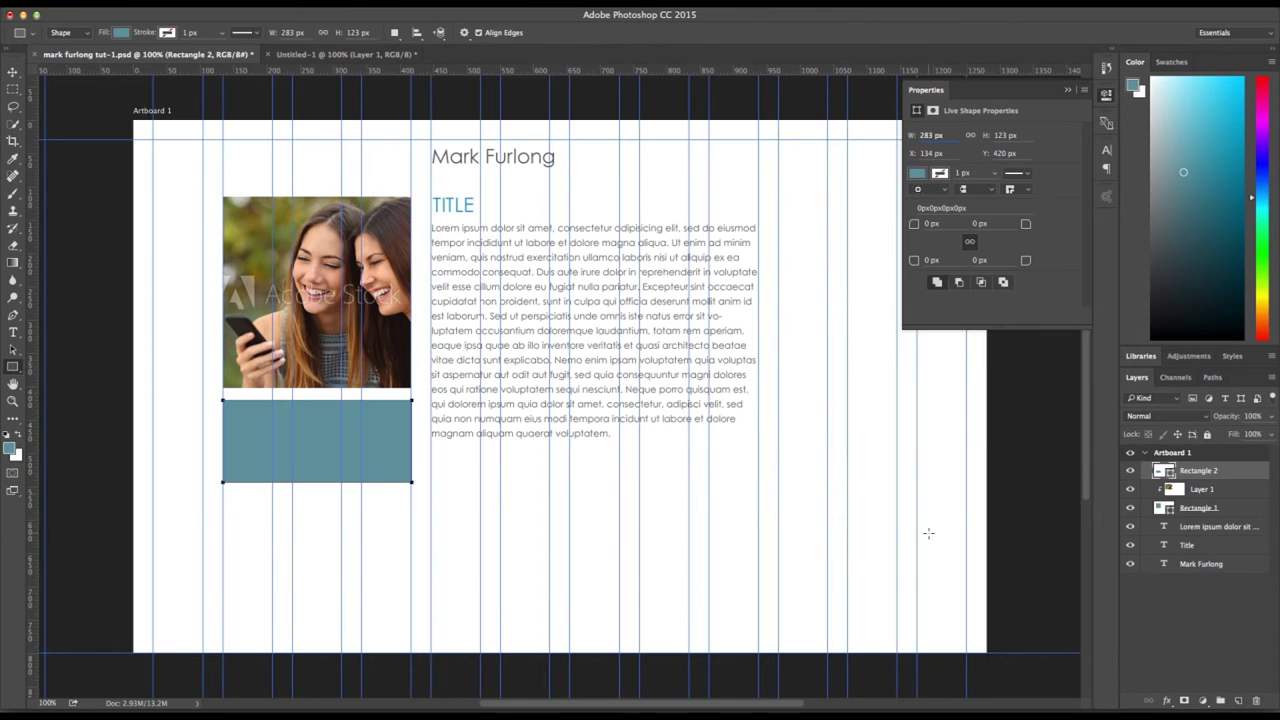
{"action": "key", "text": "ctrl+shift+alt+n"}
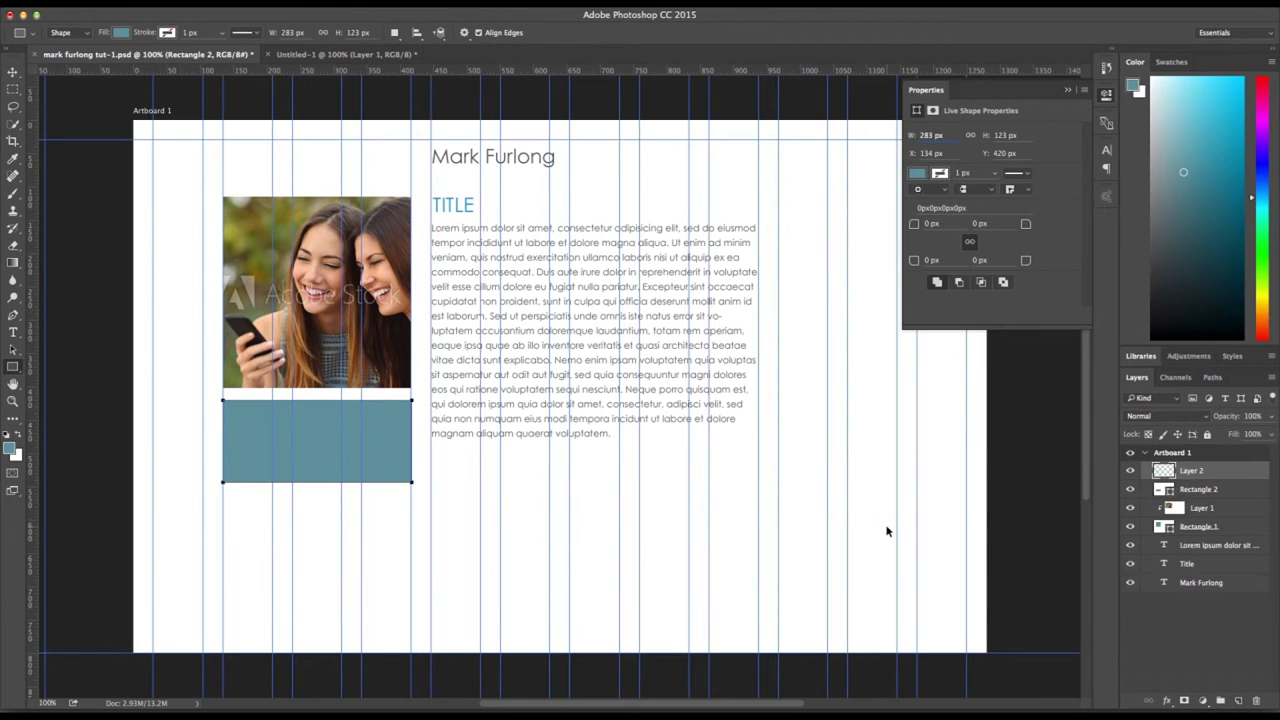
{"action": "key", "text": "ctrl+v"}
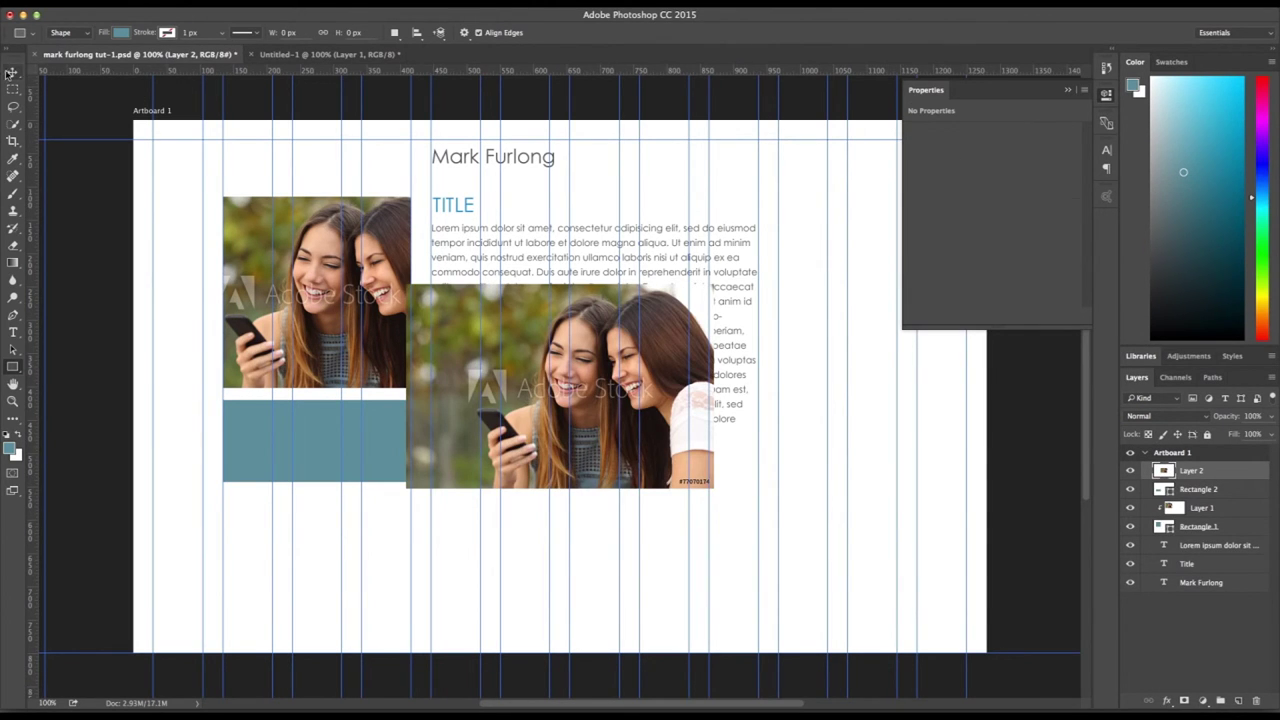
{"action": "key", "text": "v"}
{"action": "left_click", "coordinate": [688, 409]}
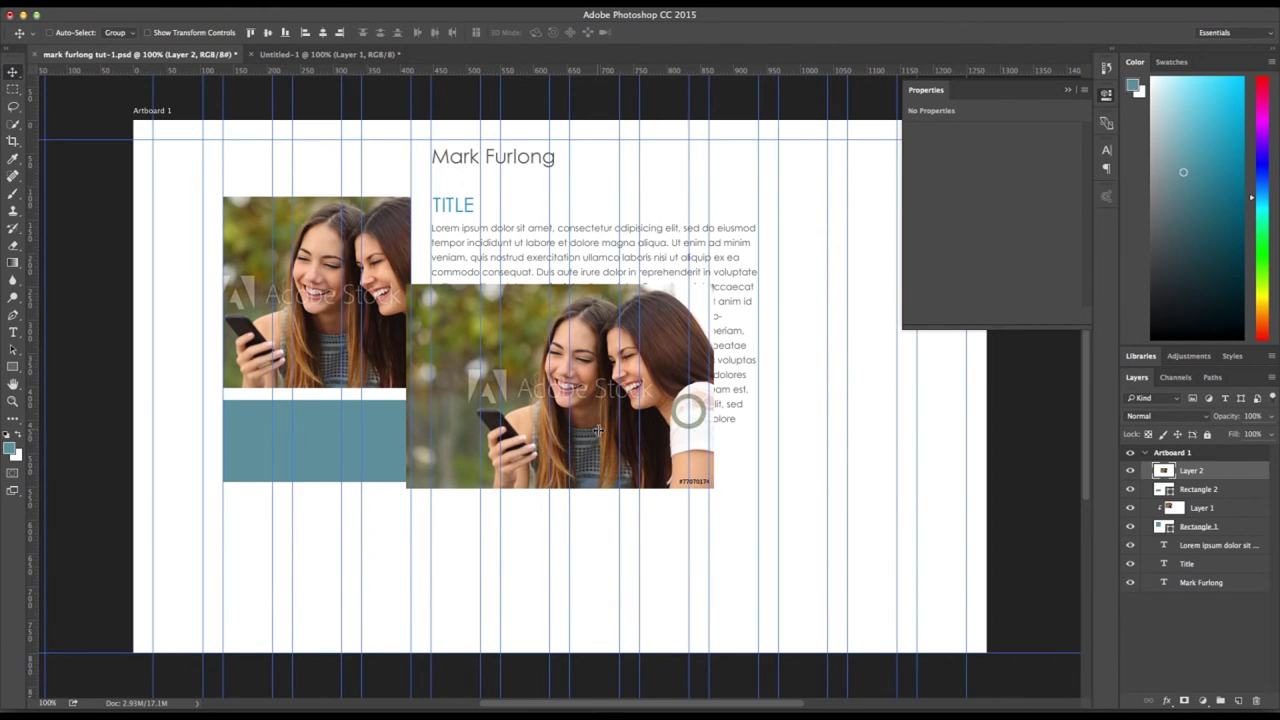
{"action": "left_click_drag", "start_coordinate": [660, 428], "coordinate": [402, 524]}
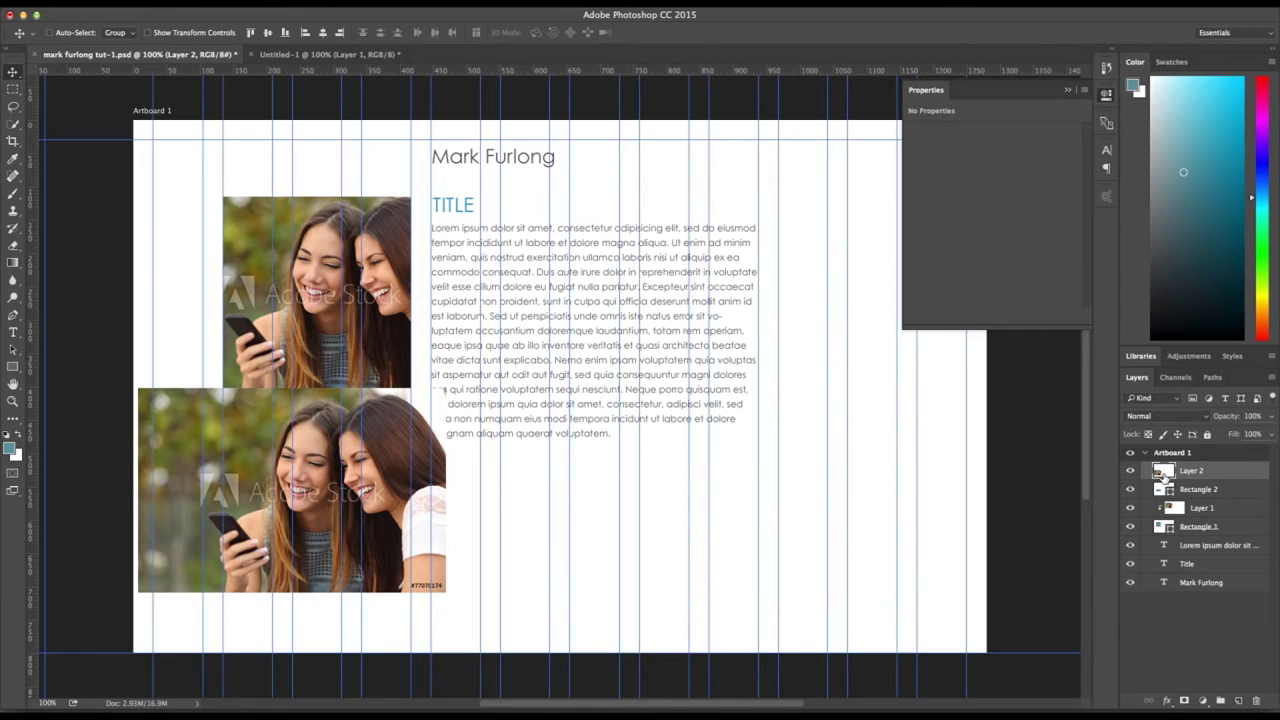
Step: Clip Layer 2's photo to the lower rectangle, releasing and reapplying the clipping mask
{"action": "left_click", "coordinate": [1168, 480], "text": "alt"}
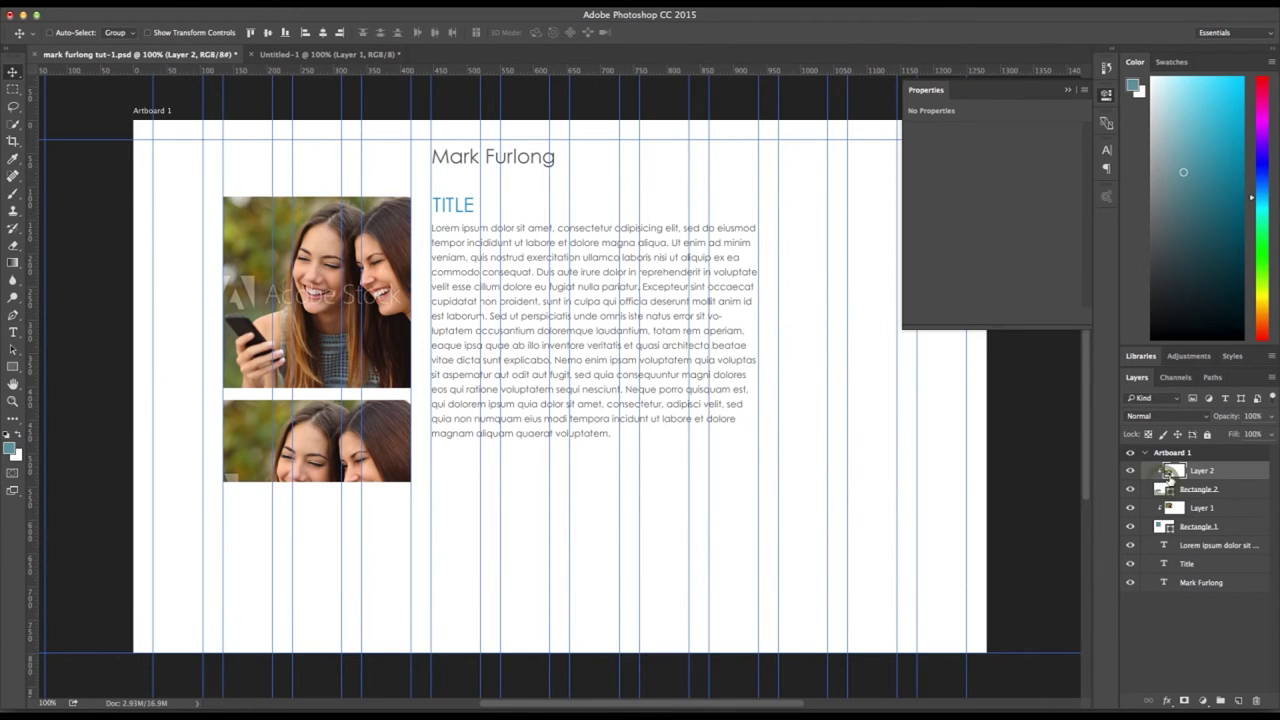
{"action": "right_click", "coordinate": [1244, 478]}
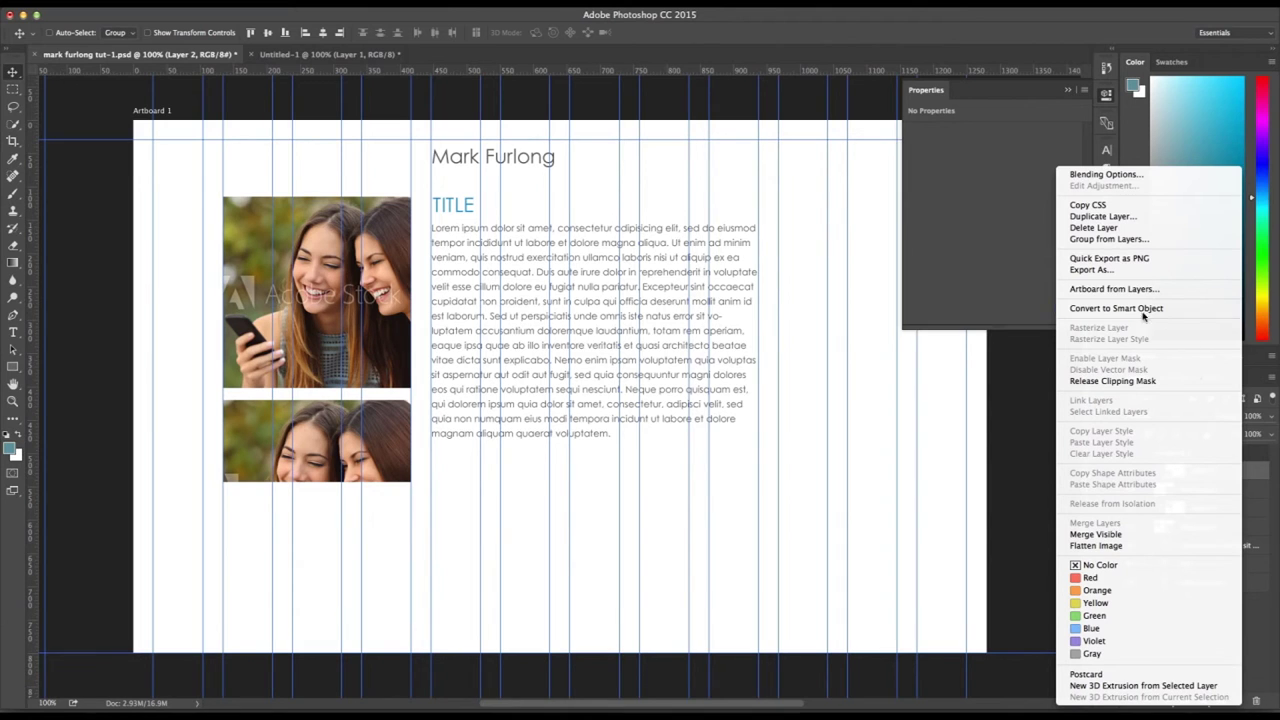
{"action": "left_click", "coordinate": [1245, 448]}
{"action": "right_click", "coordinate": [1231, 470]}
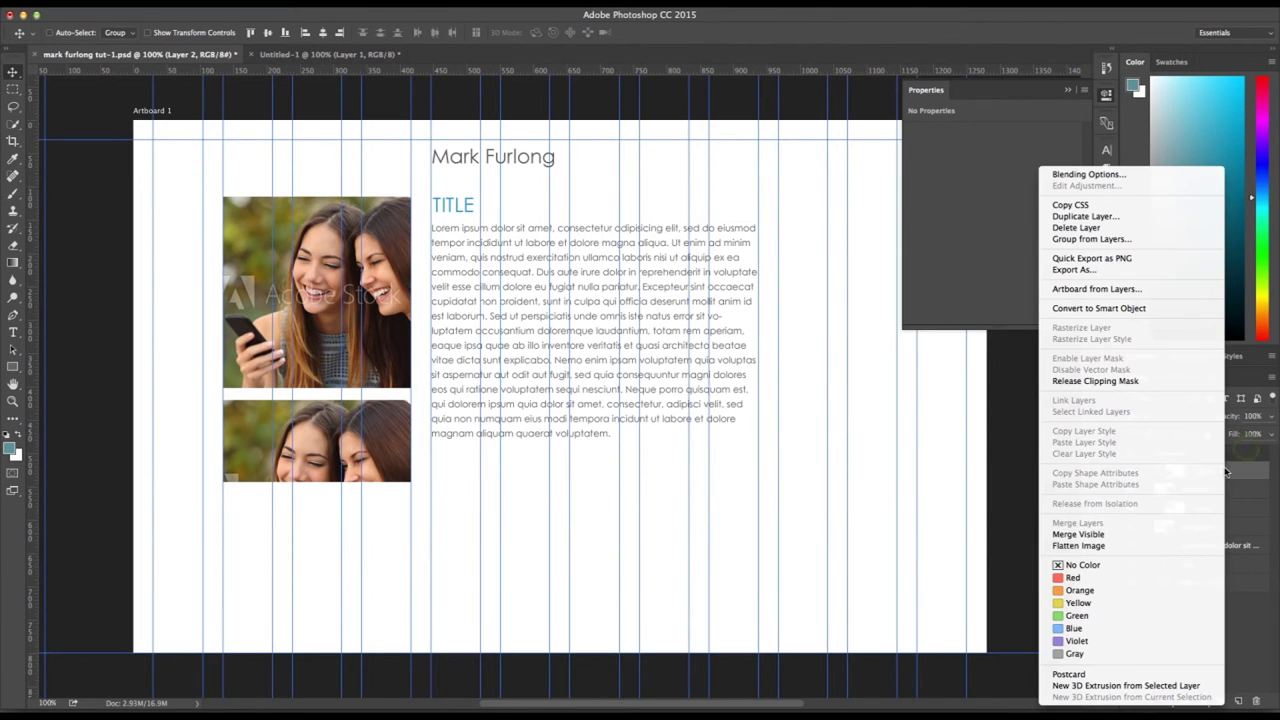
{"action": "left_click", "coordinate": [1150, 382]}
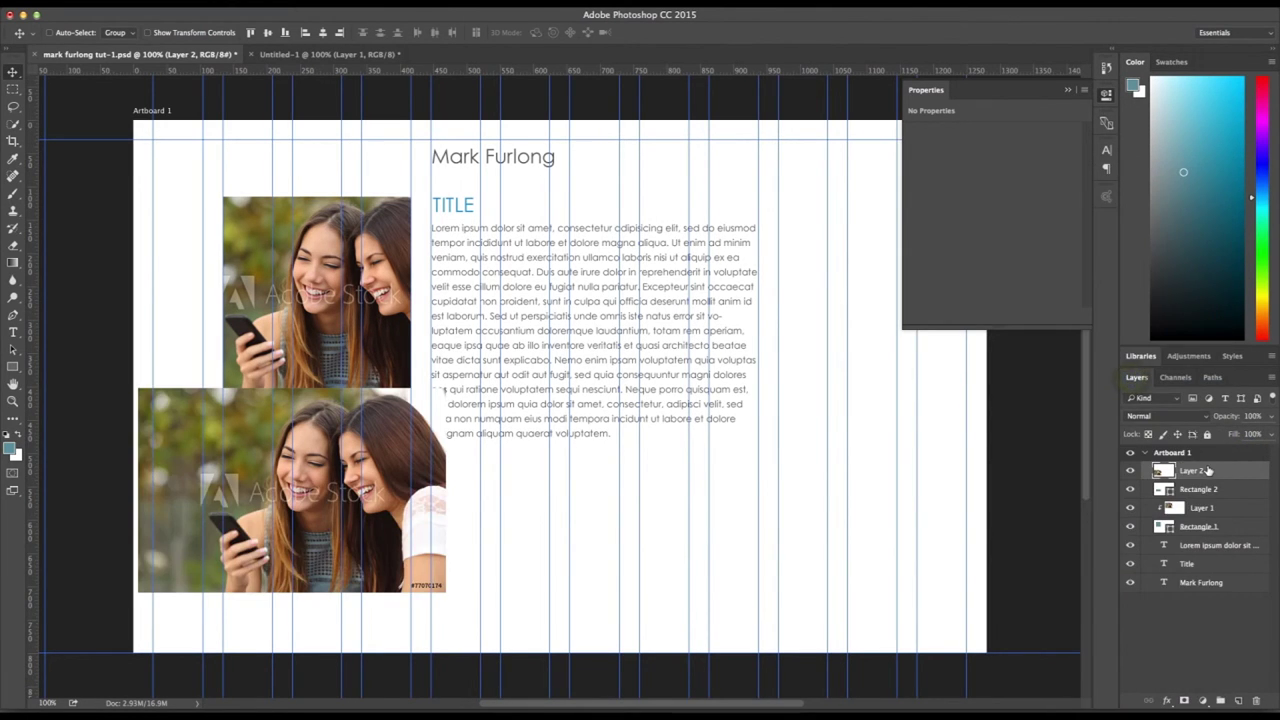
{"action": "right_click", "coordinate": [1206, 470]}
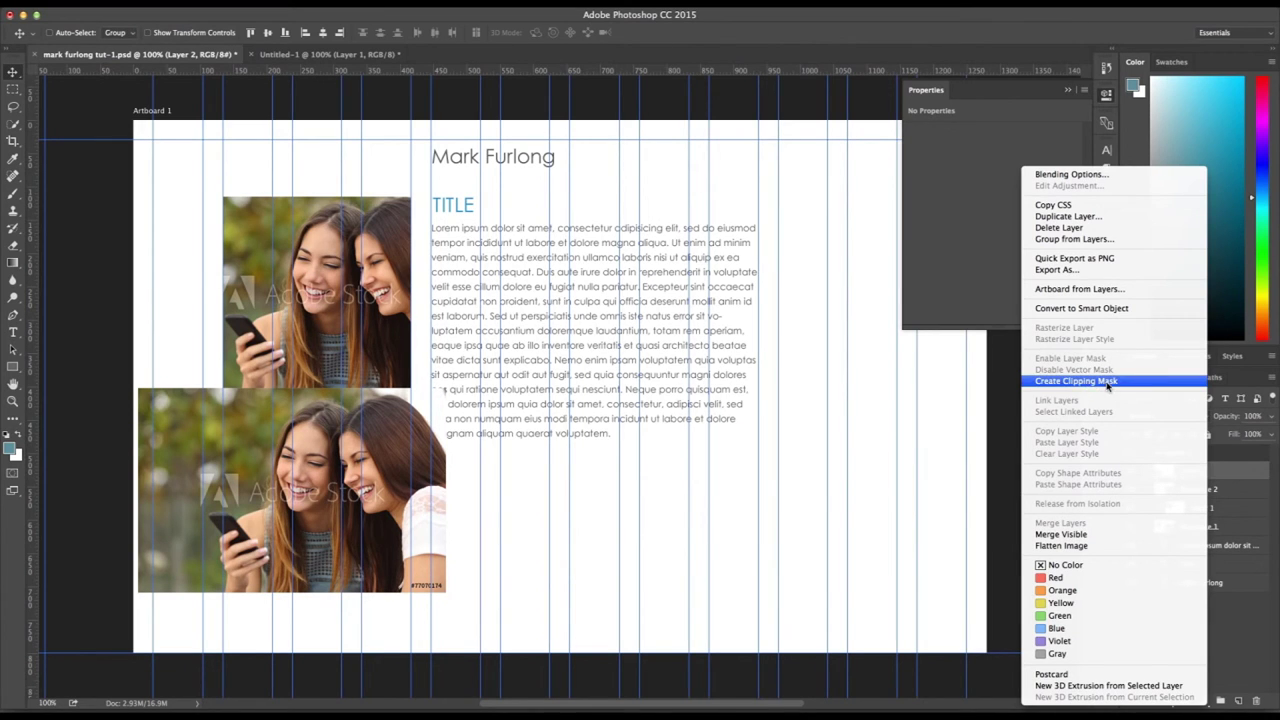
{"action": "left_click", "coordinate": [1086, 383]}
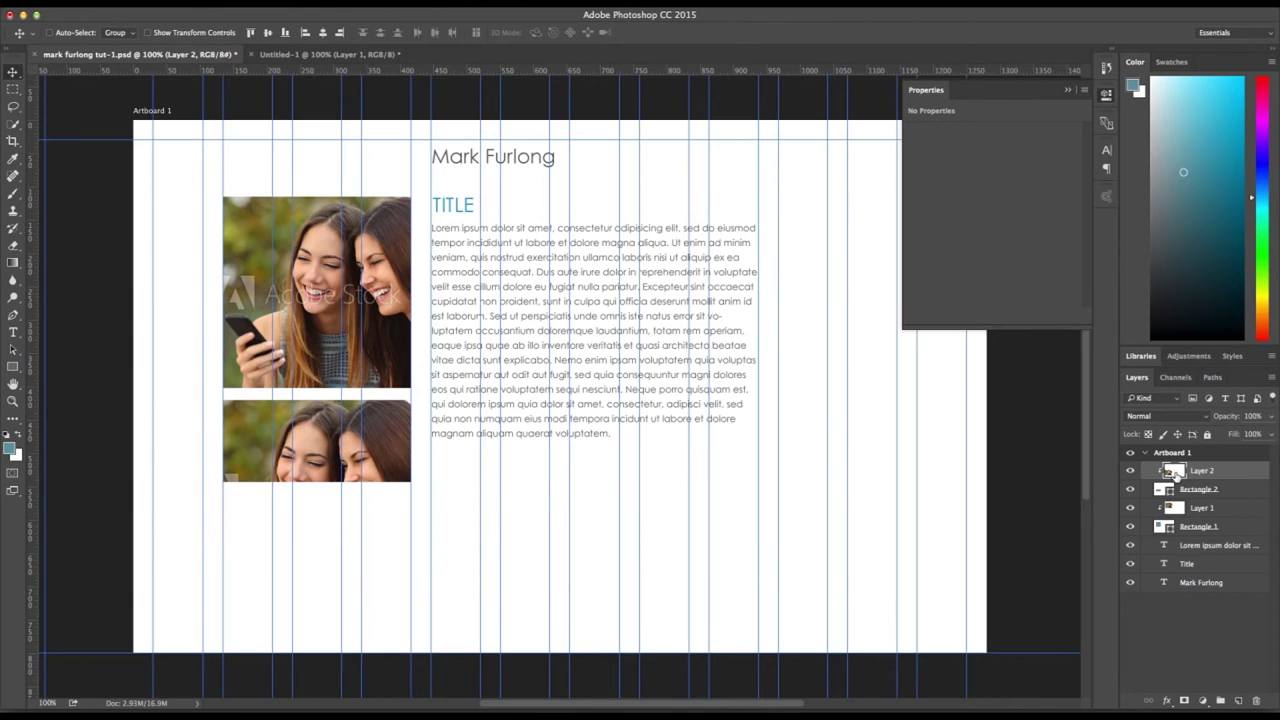
{"action": "key", "text": "a"}
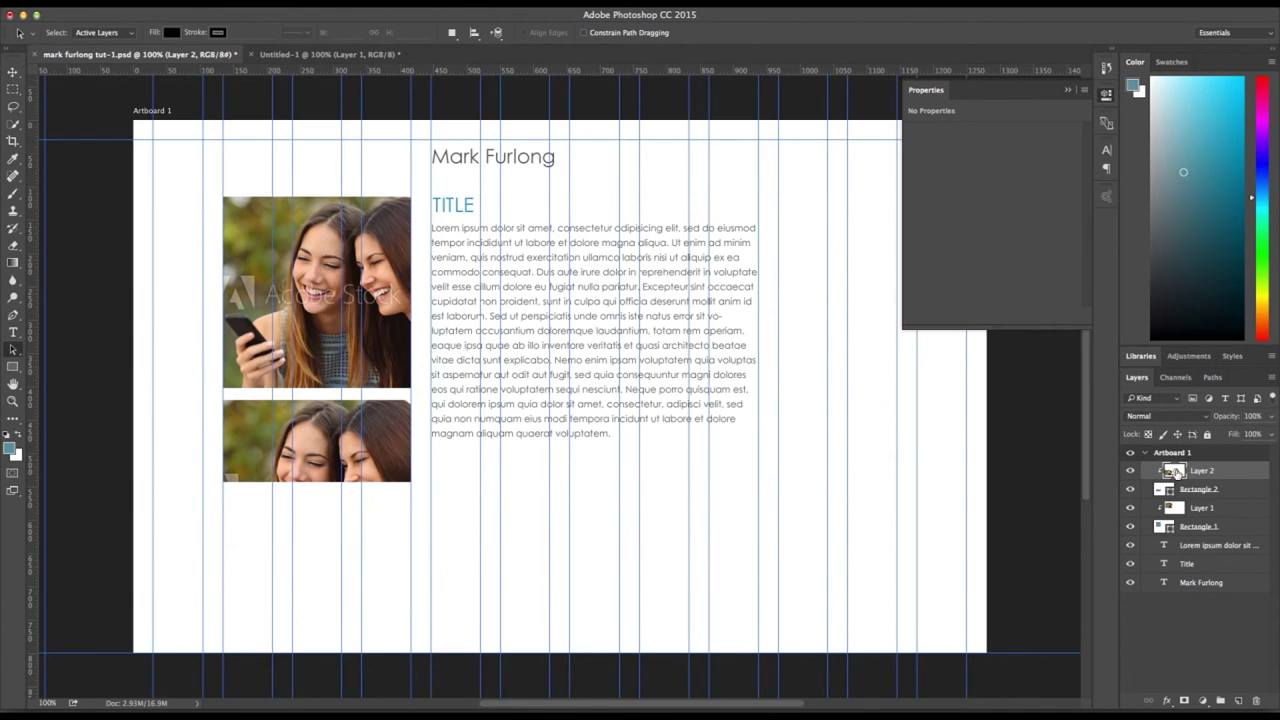
Step: Scale the second photo down to about 65% with Free Transform
{"action": "key", "text": "ctrl+t"}
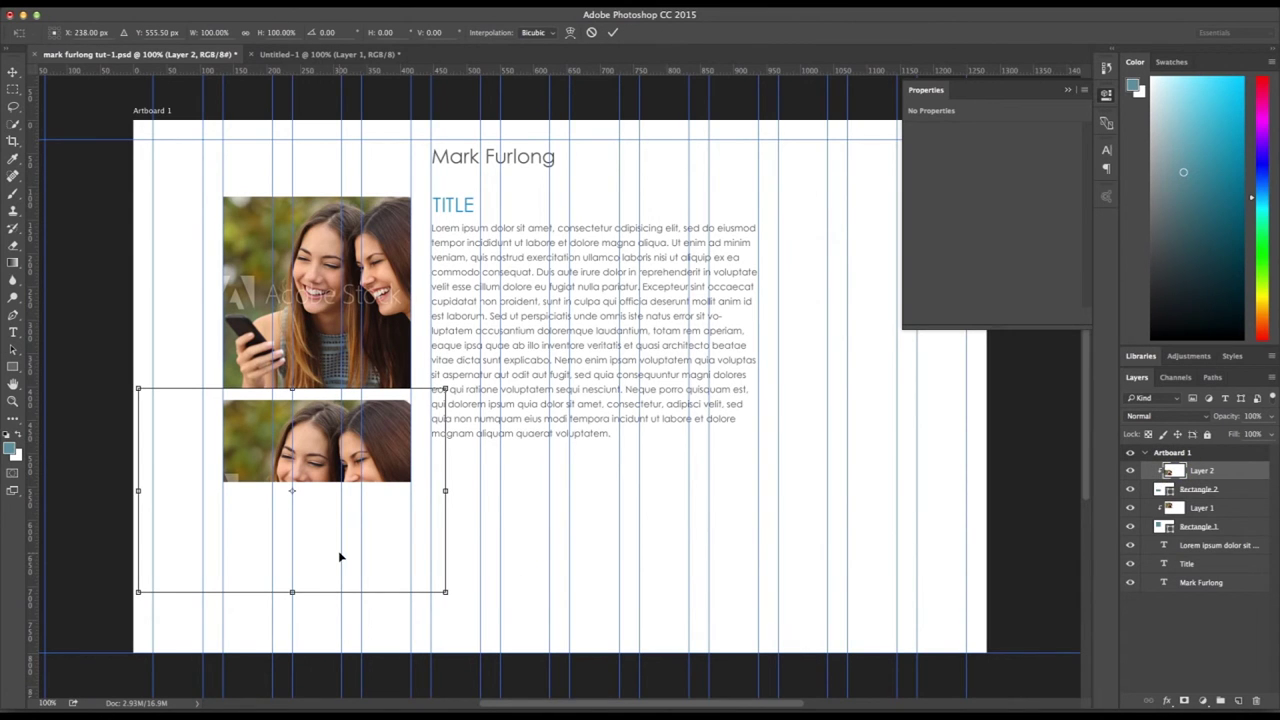
{"action": "left_click_drag", "start_coordinate": [138, 591], "coordinate": [213, 542]}
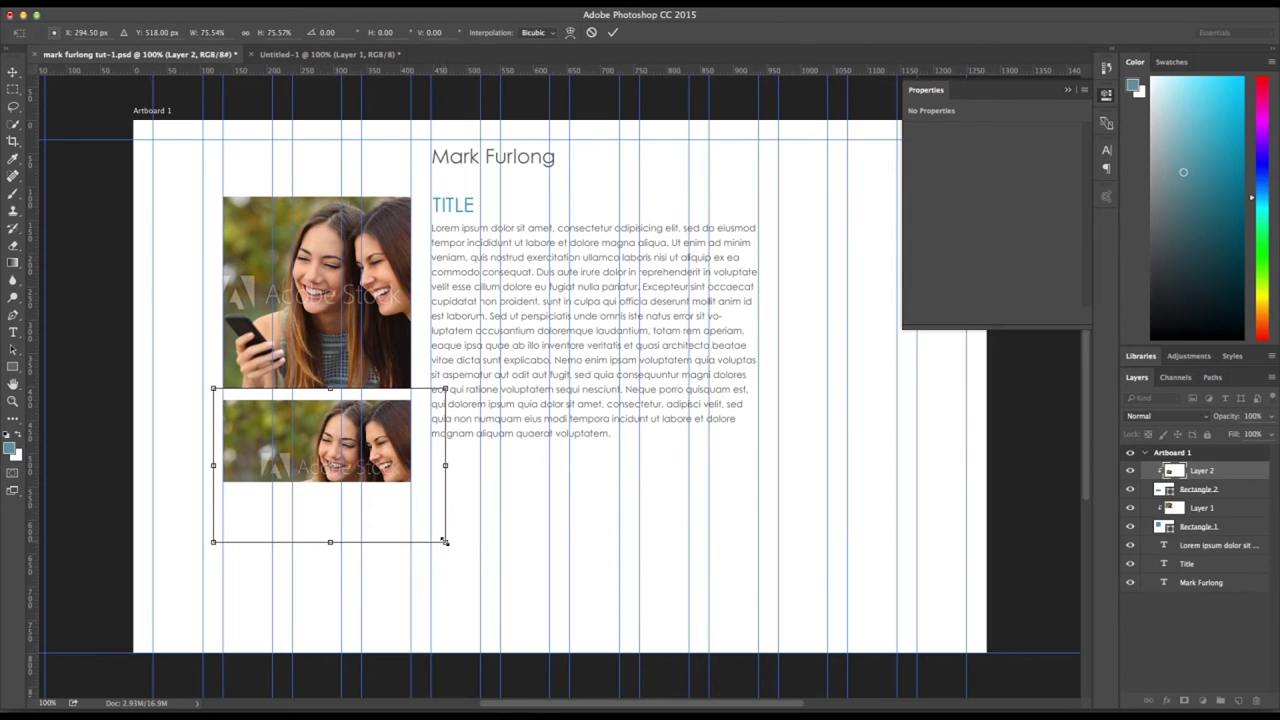
{"action": "left_click_drag", "start_coordinate": [445, 541], "coordinate": [419, 513]}
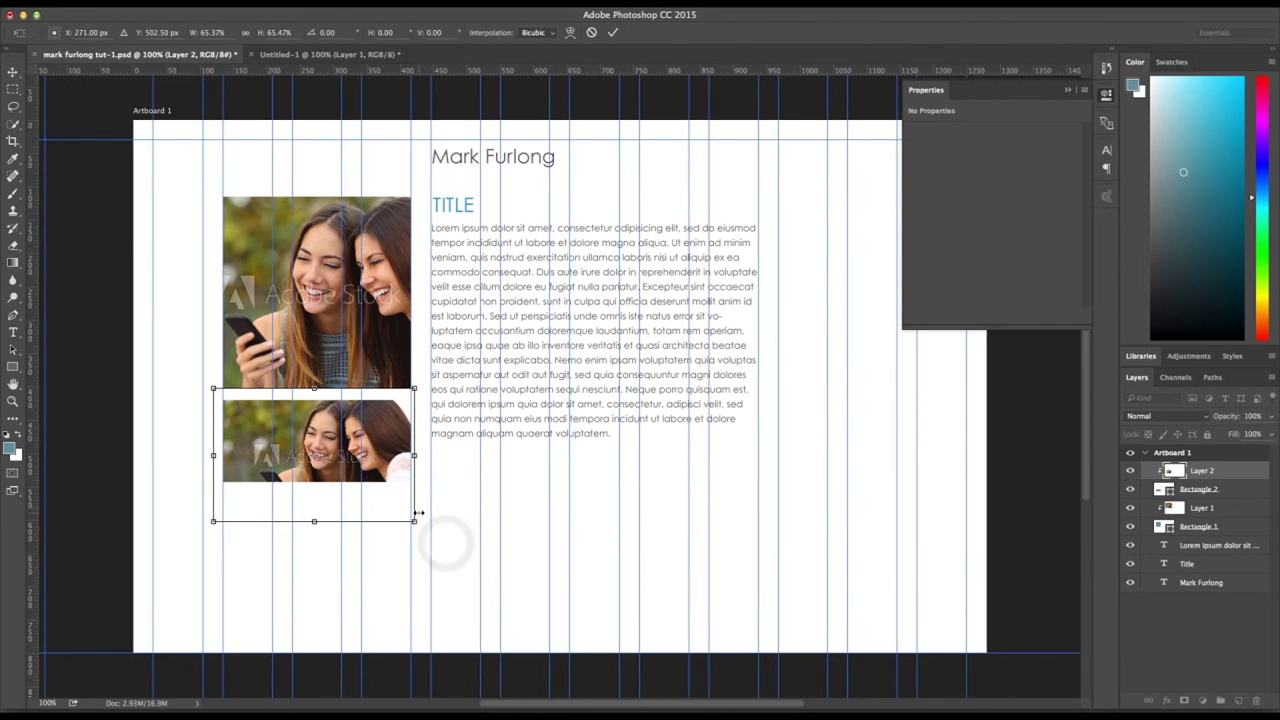
Step: Nudge the small photo into place, commit the transform, and hide the guides
{"action": "key", "text": "shift+Up"}
{"action": "key", "text": "shift+Up"}
{"action": "key", "text": "shift+Up"}
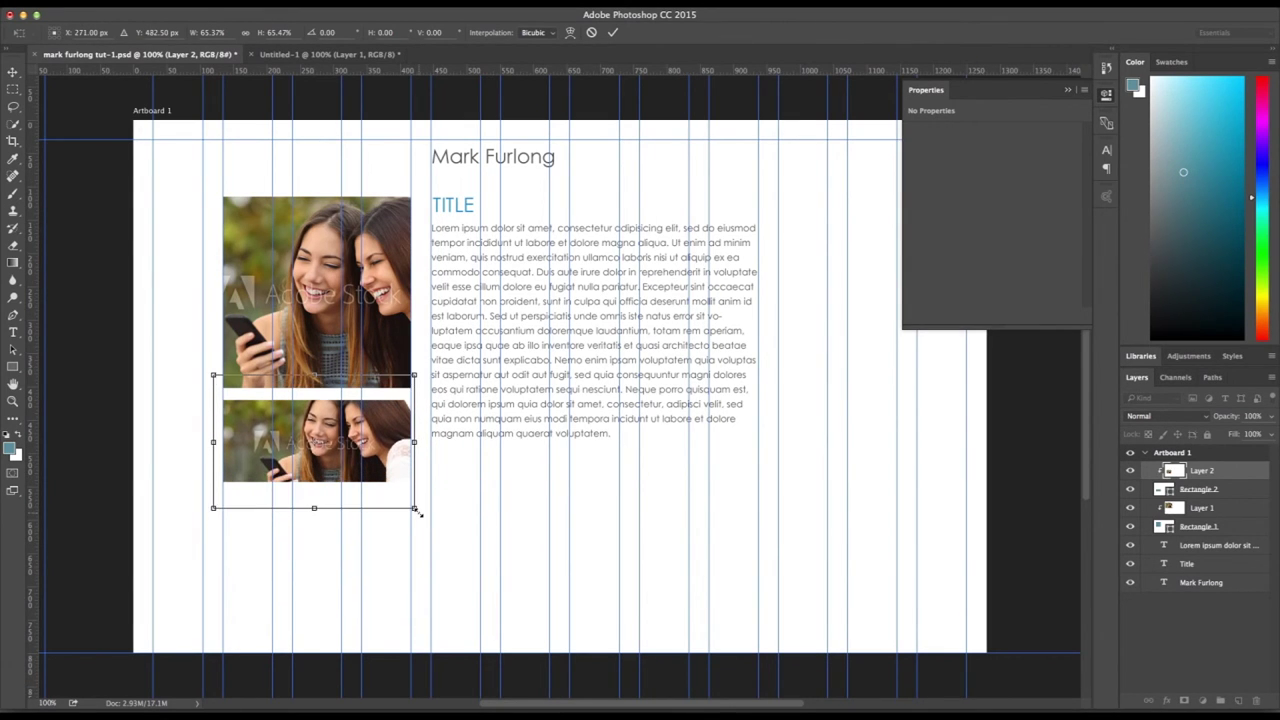
{"action": "key", "text": "shift+Left"}
{"action": "key", "text": "shift+Right"}
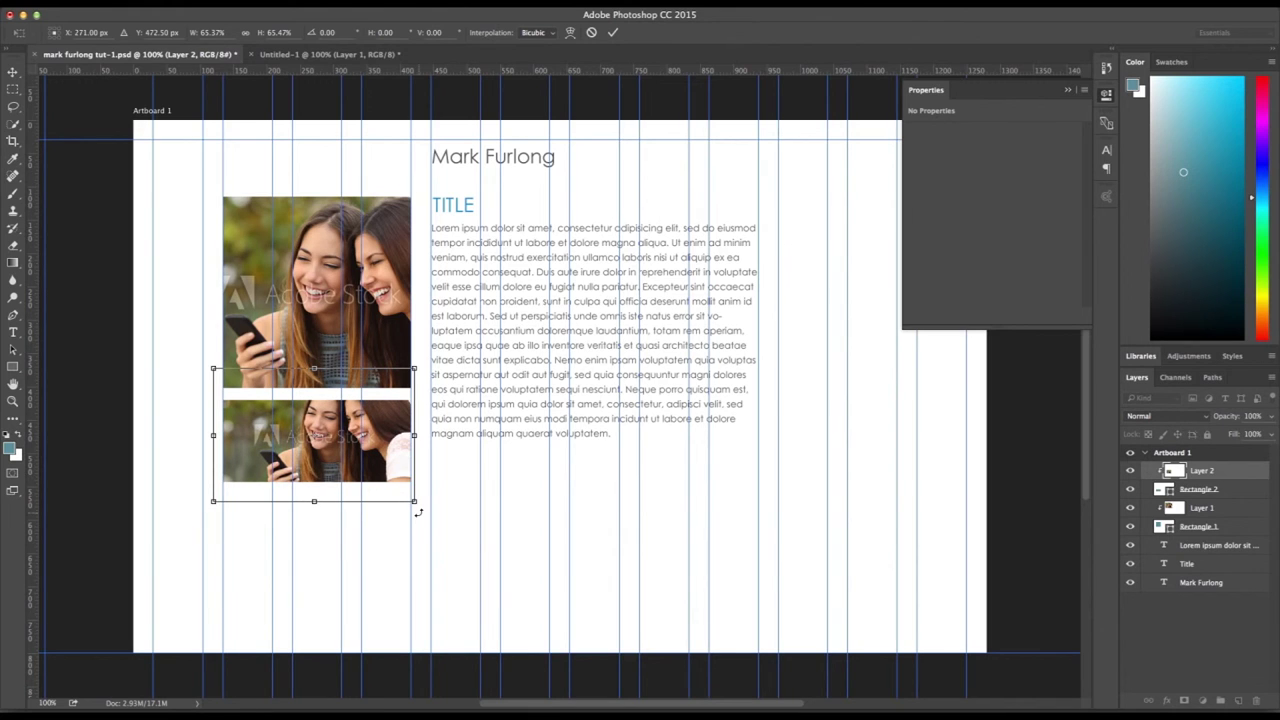
{"action": "key", "text": "Return"}
{"action": "key", "text": "a"}
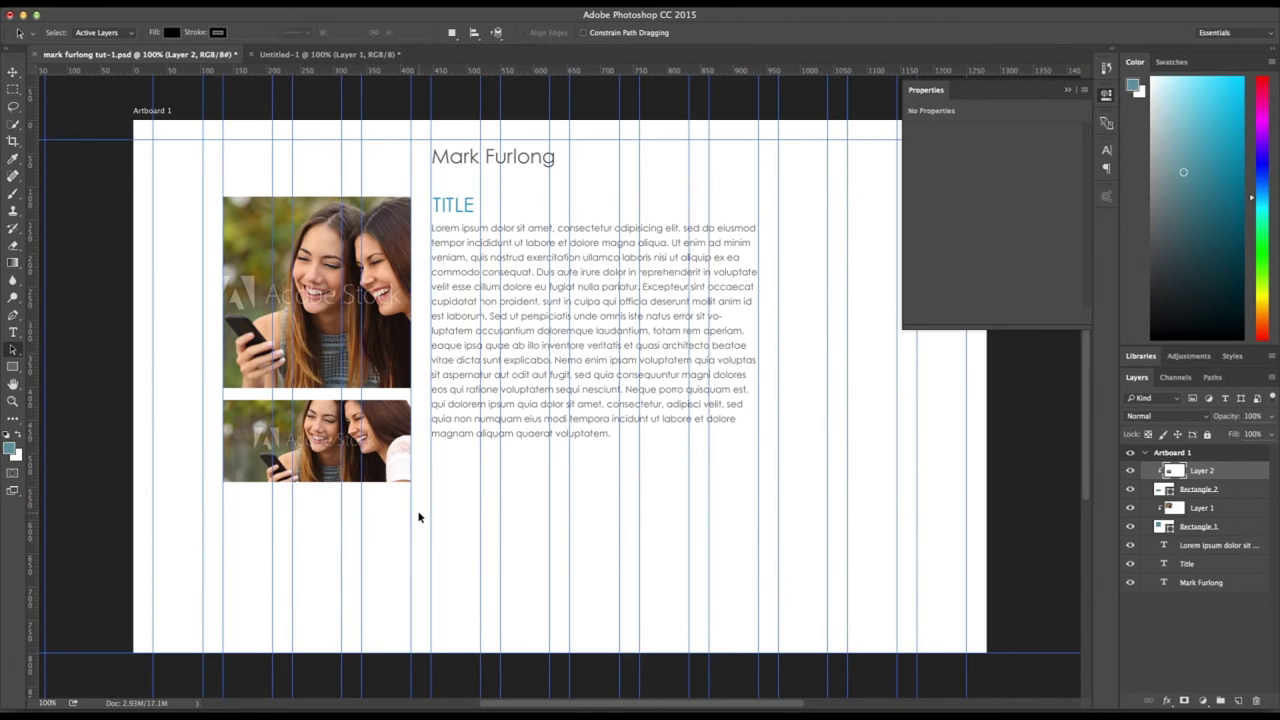
{"action": "key", "text": "v"}
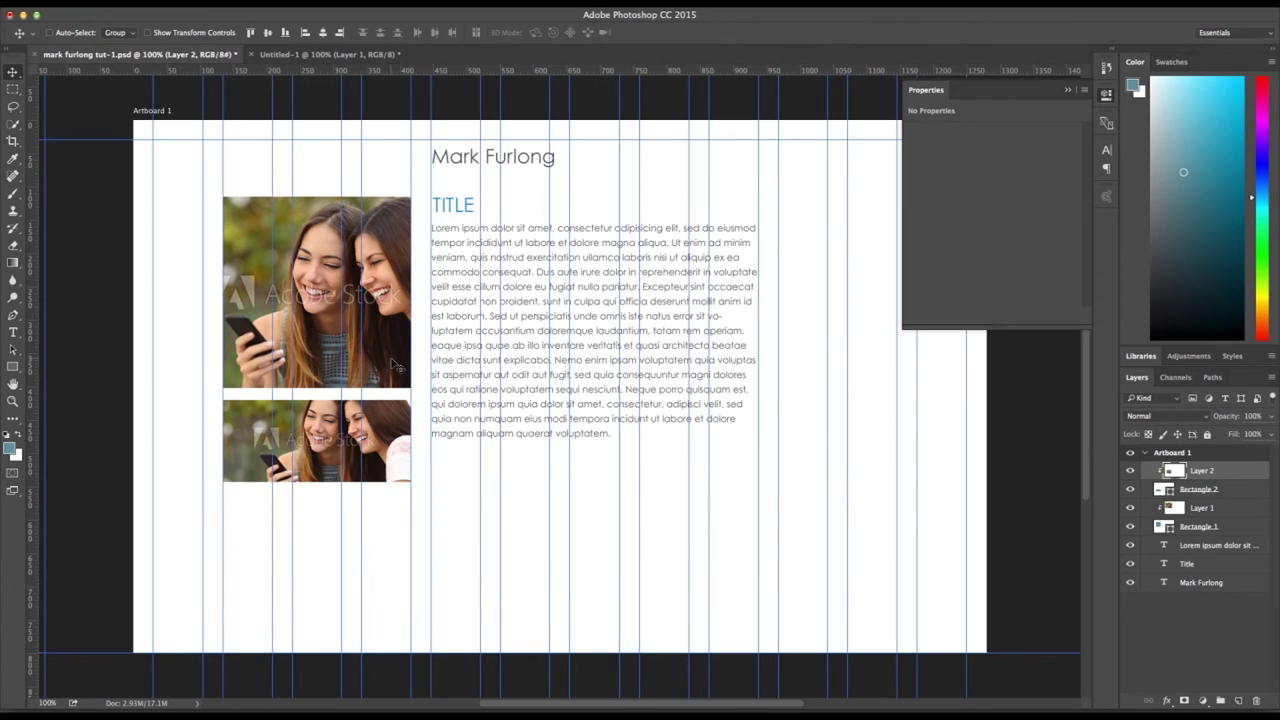
{"action": "key", "text": "super+semicolon"}
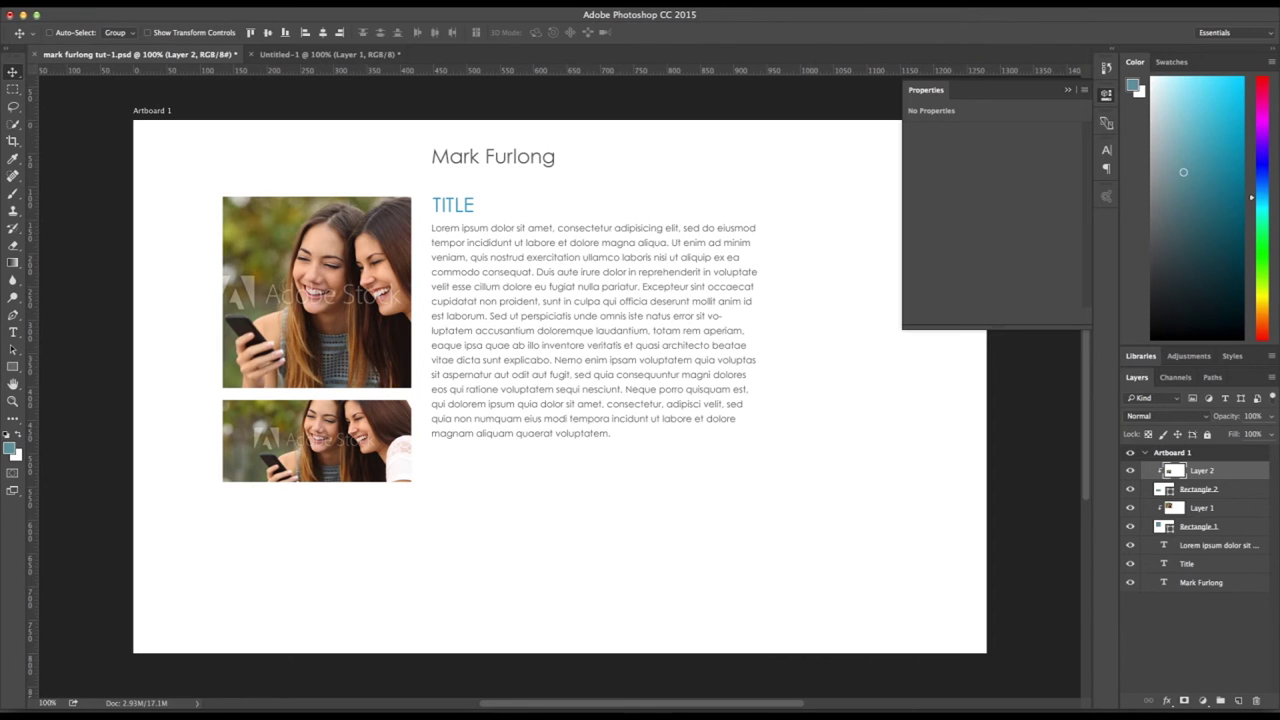
Step: Save the layout as a layered PSD in a new Desktop folder named sample, keeping Maximize Compatibility
{"action": "left_click", "coordinate": [125, 3]}
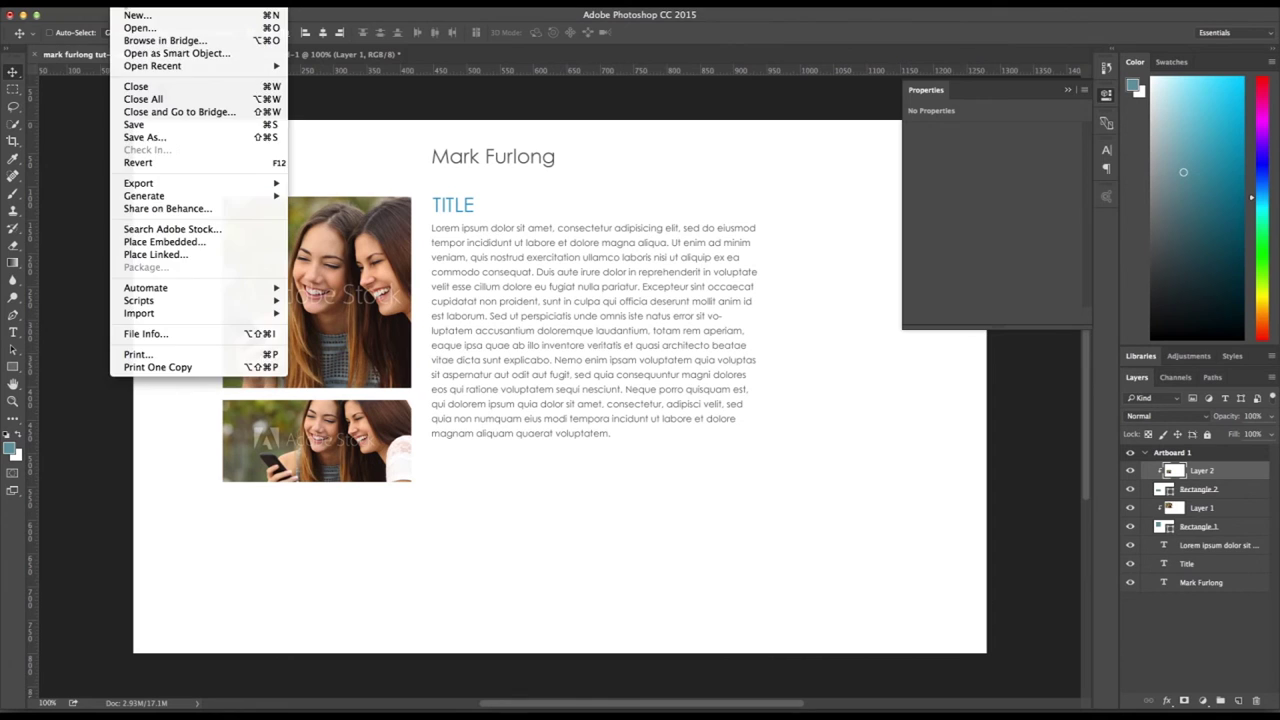
{"action": "left_click", "coordinate": [153, 138]}
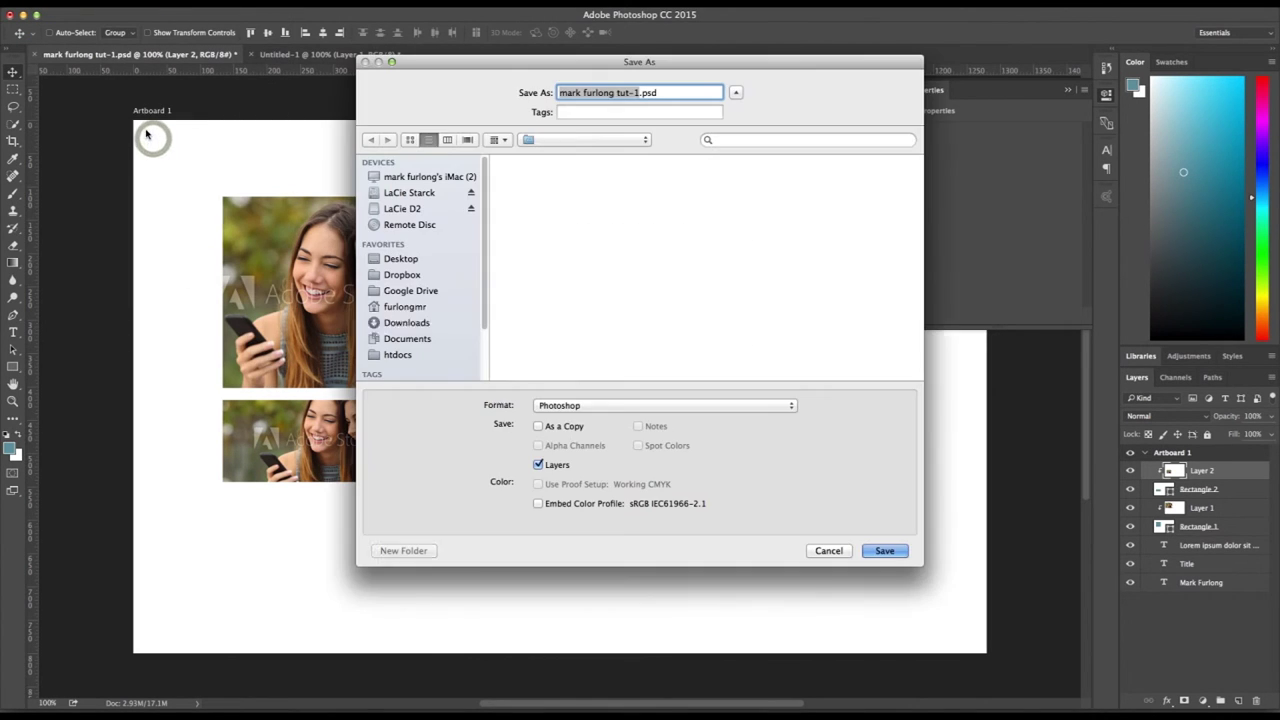
{"action": "left_click", "coordinate": [400, 258]}
{"action": "left_click", "coordinate": [403, 550]}
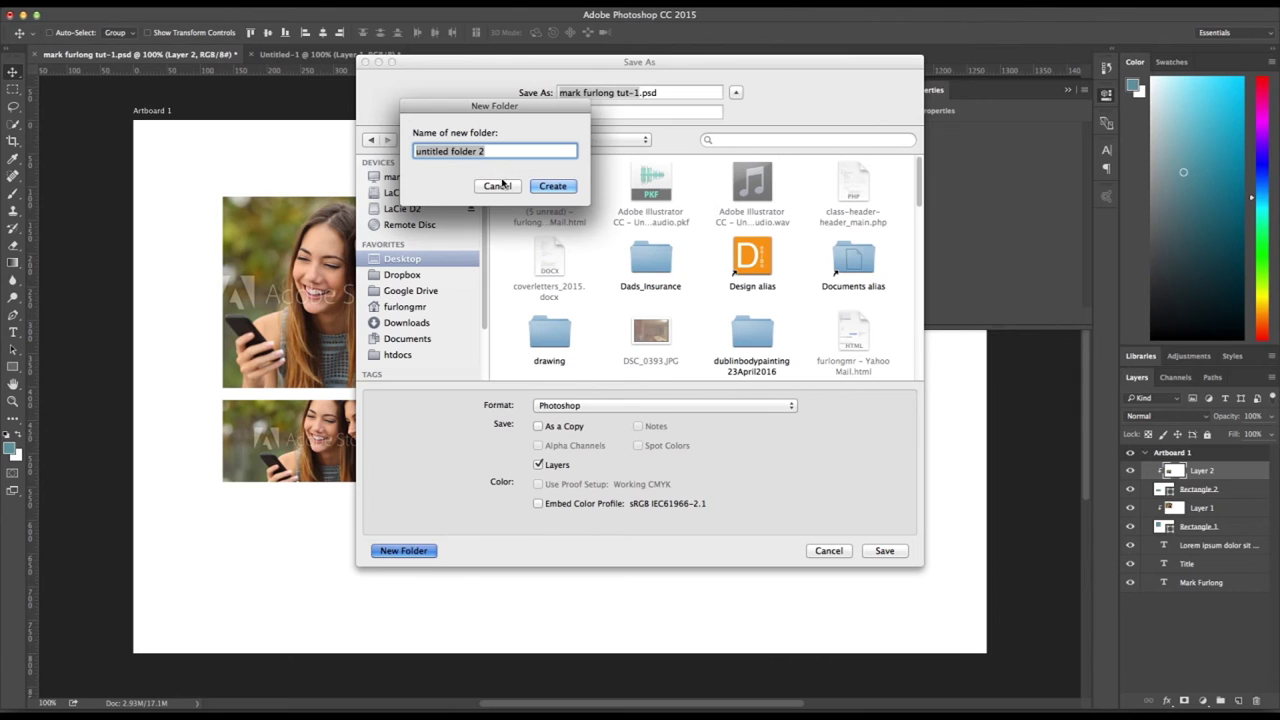
{"action": "type", "text": "sample"}
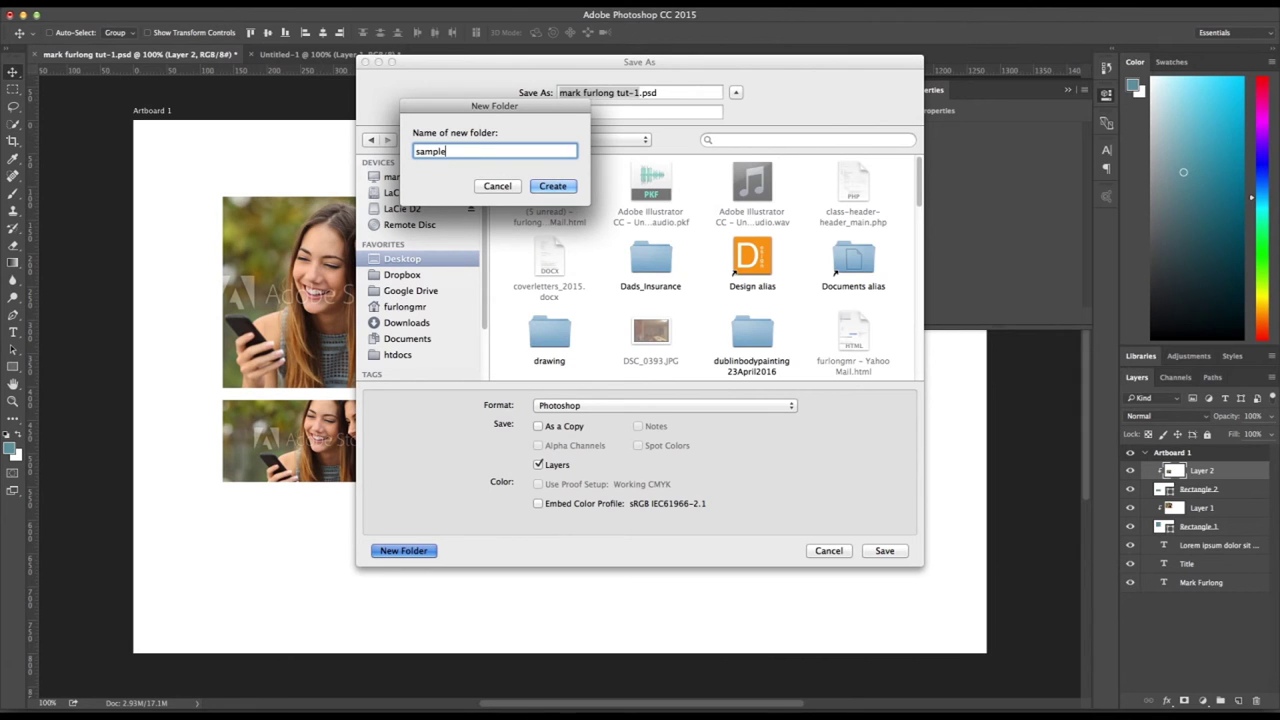
{"action": "key", "text": "Return"}
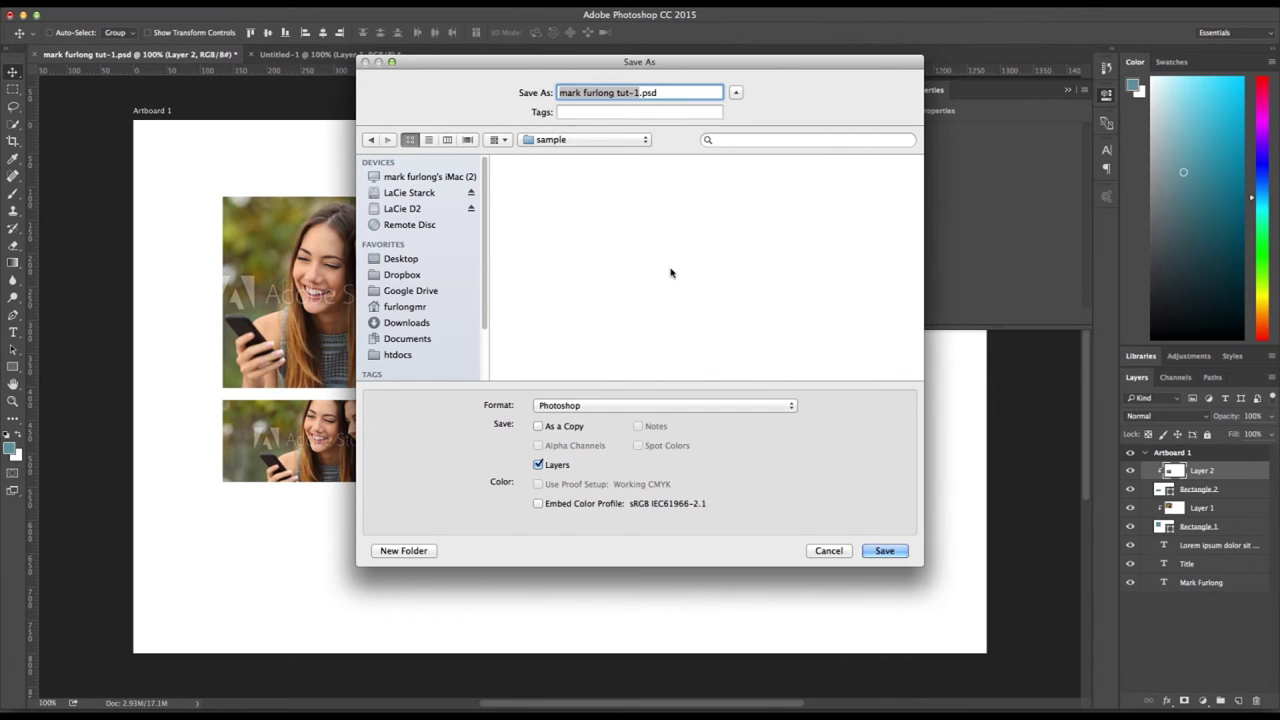
{"action": "key", "text": "Return"}
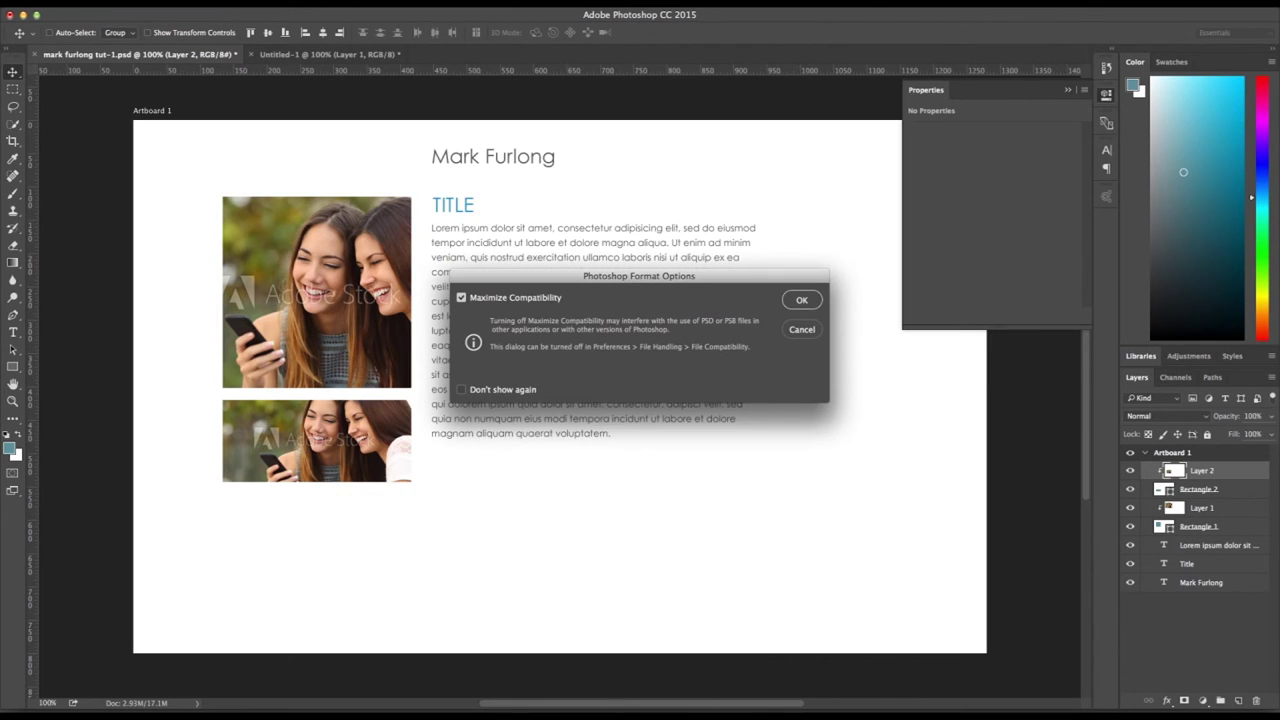
{"action": "key", "text": "Return"}
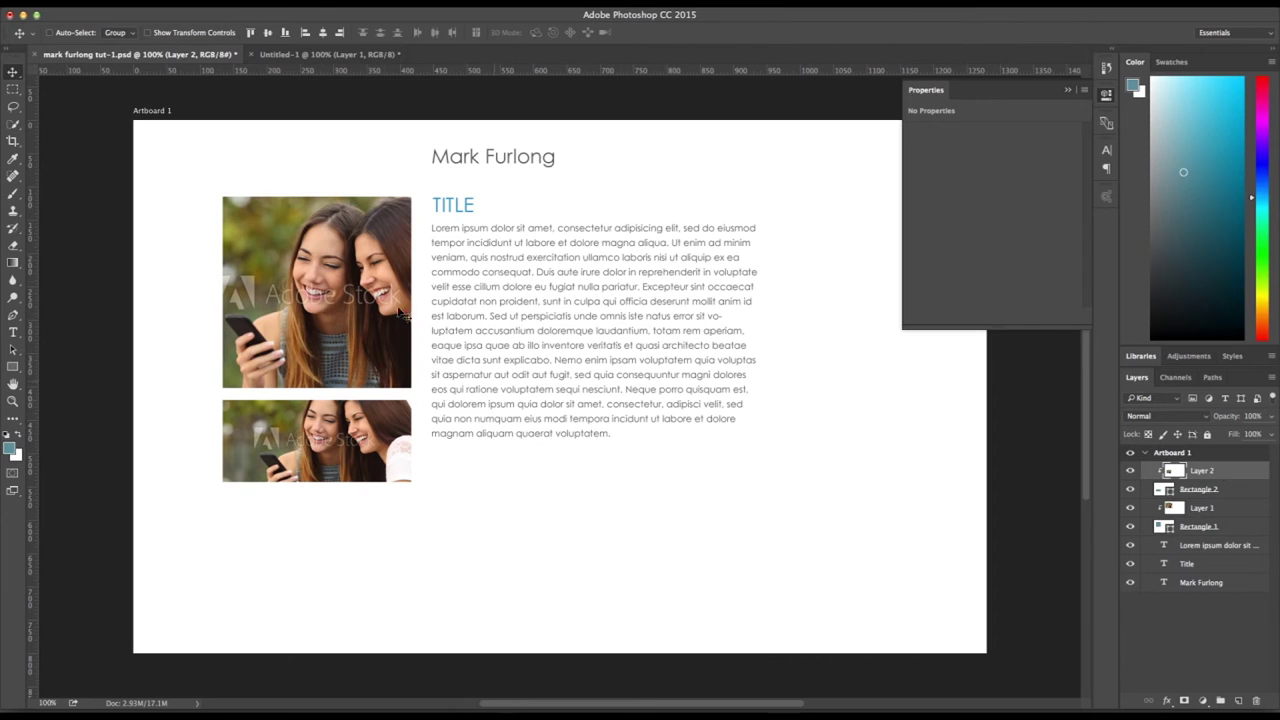
Step: Inspect Layer 2's Export As format options, then cancel without exporting
{"action": "right_click", "coordinate": [1233, 471]}
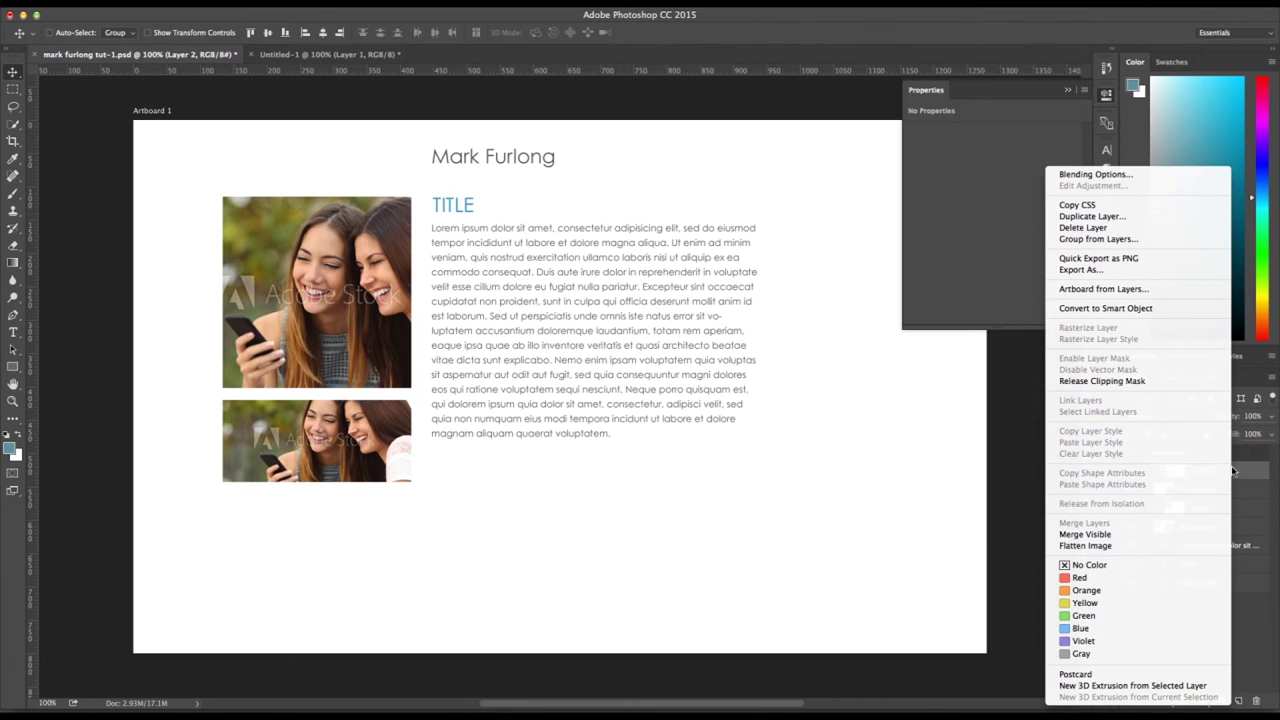
{"action": "left_click", "coordinate": [1106, 274]}
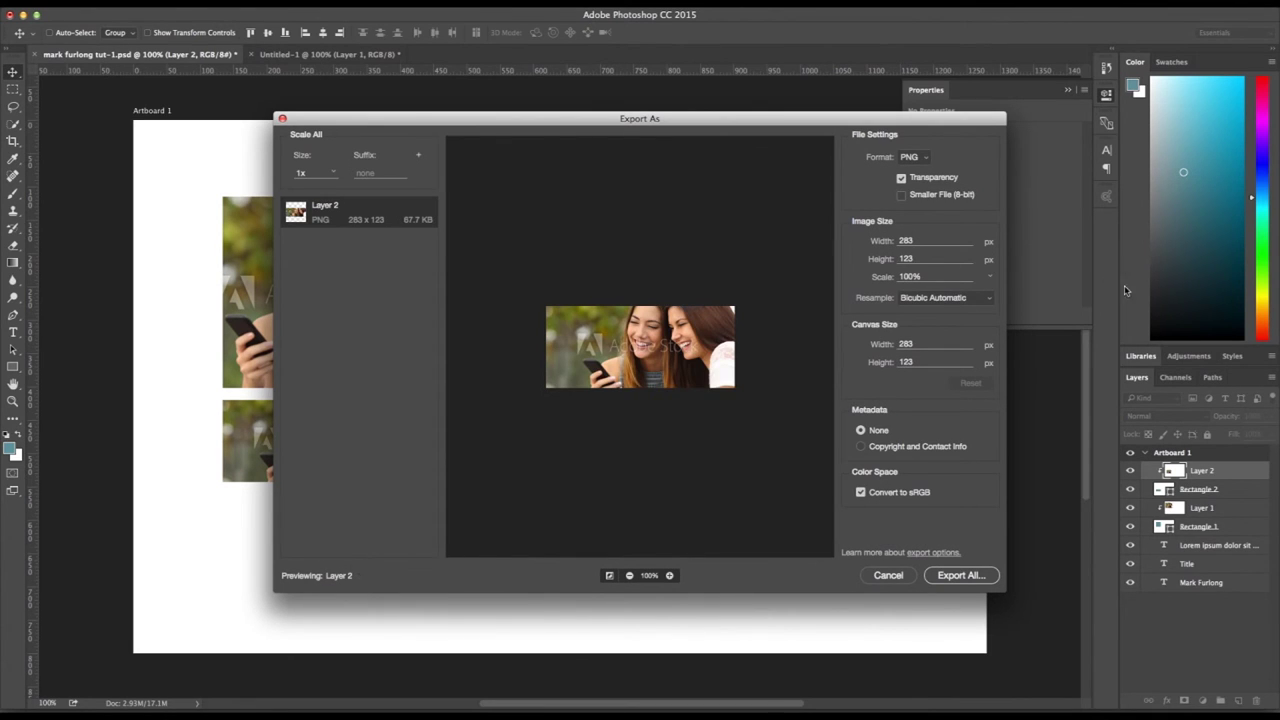
{"action": "left_click", "coordinate": [925, 158]}
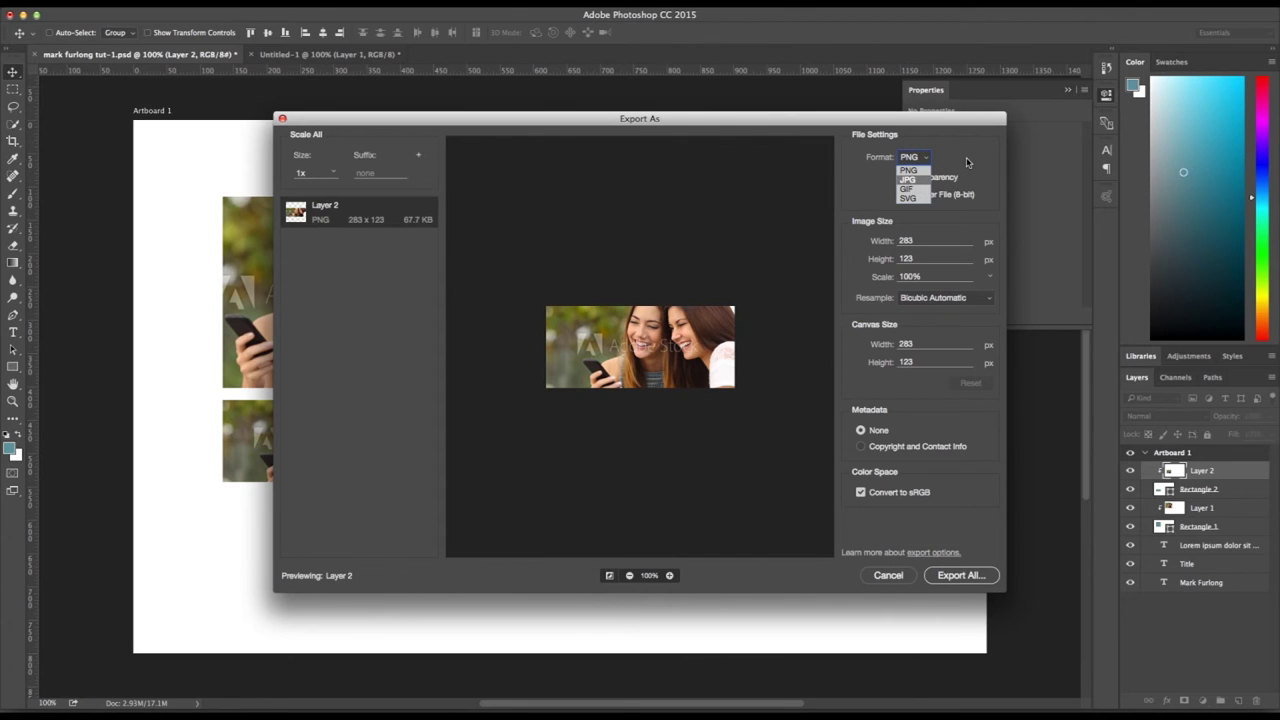
{"action": "left_click", "coordinate": [897, 577]}
{"action": "left_click", "coordinate": [897, 577]}
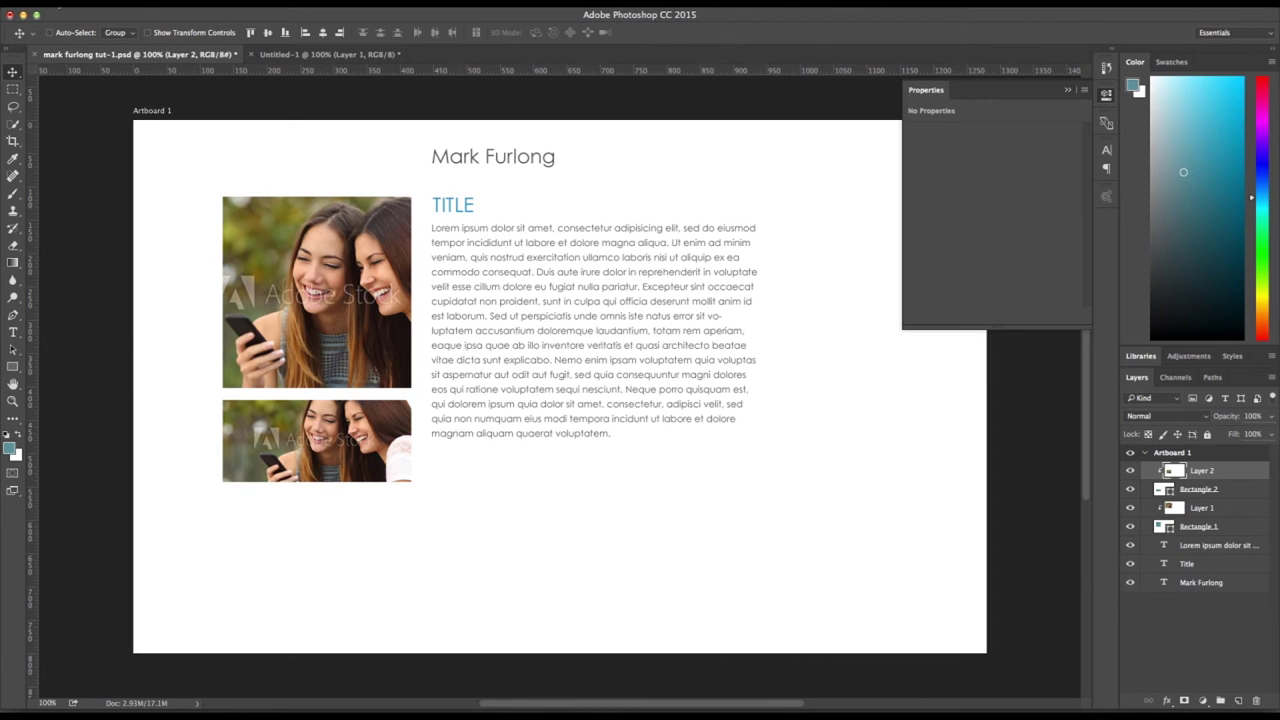
{"action": "left_click", "coordinate": [130, 7]}
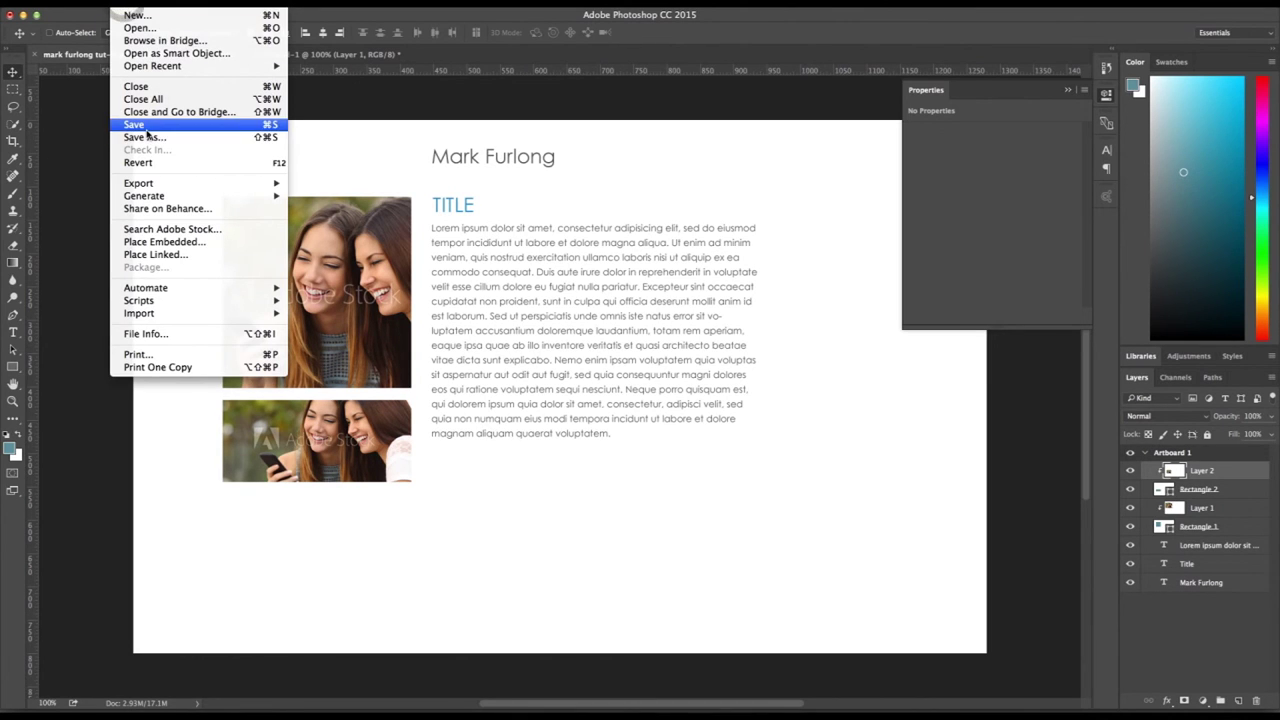
Step: Save, then rename Layer 2 to smallimage and Layer 1 to largeimage
{"action": "left_click", "coordinate": [145, 126]}
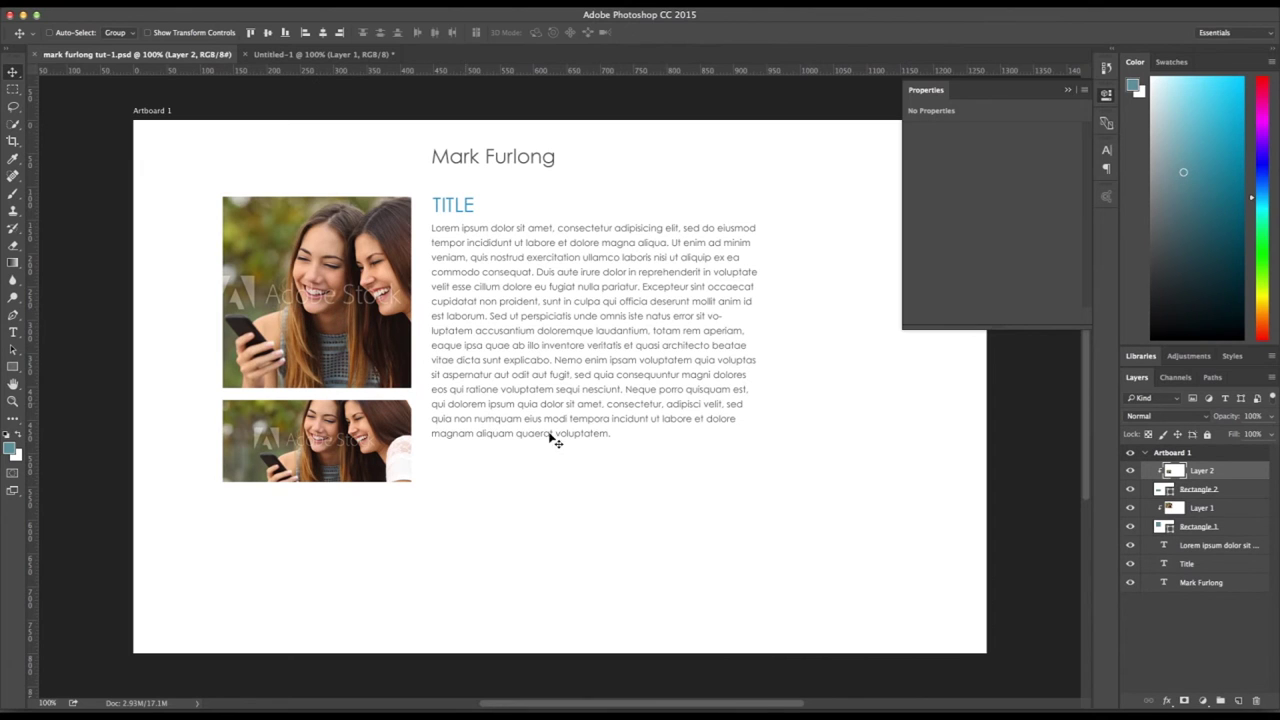
{"action": "double_click", "coordinate": [1202, 471]}
{"action": "type", "text": "smallimage"}
{"action": "key", "text": "Return"}
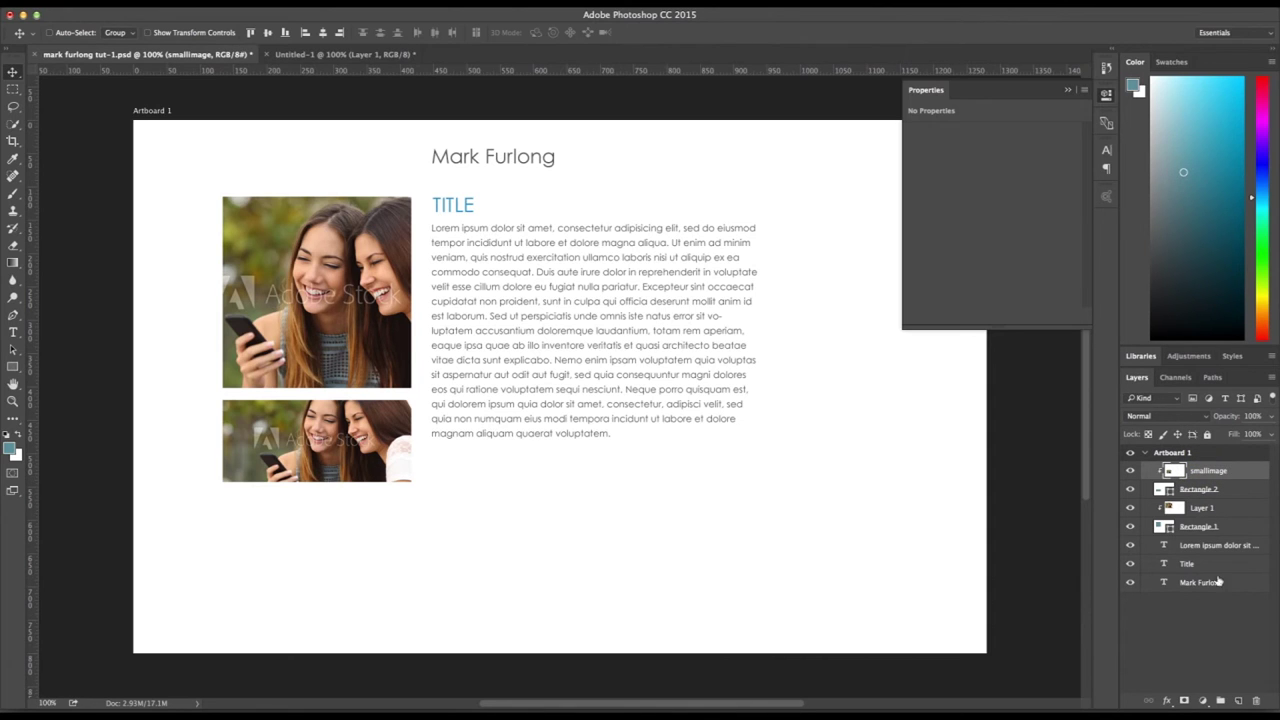
{"action": "double_click", "coordinate": [1202, 508]}
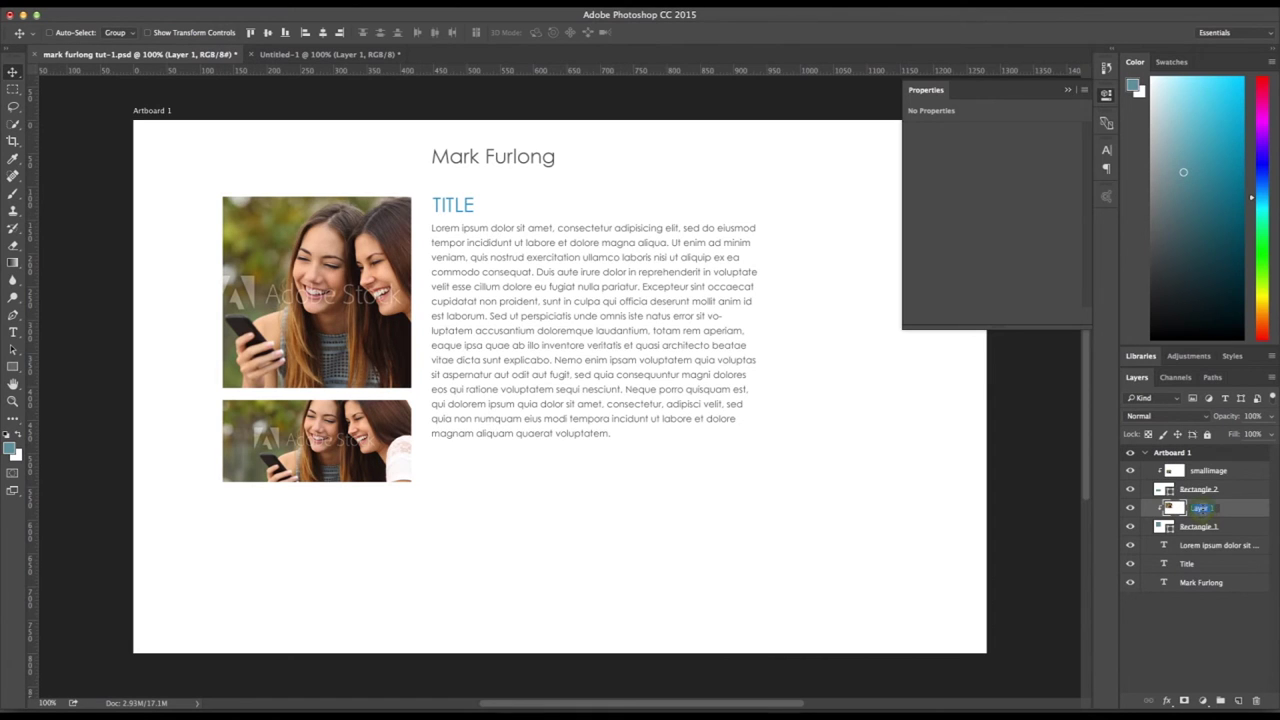
{"action": "type", "text": "largeimage"}
{"action": "key", "text": "Return"}
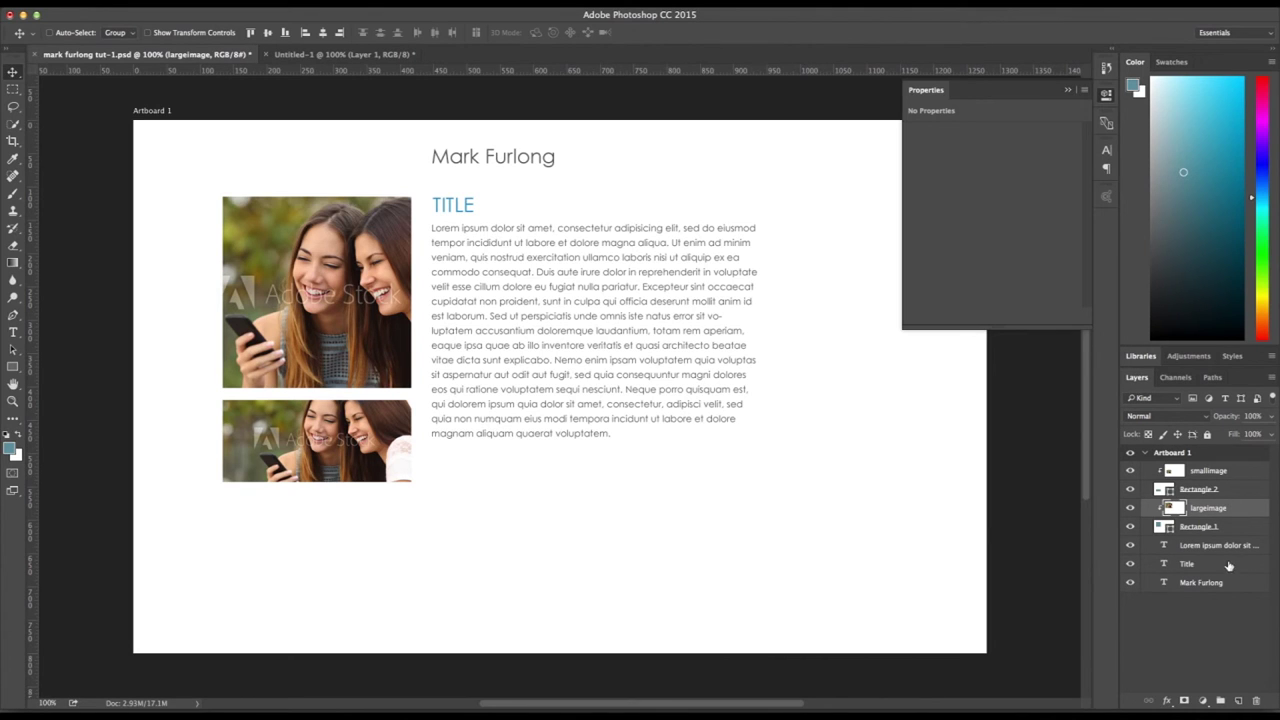
Step: Rename the body text to p and move it last; move Title below the name heading and rename it h2
{"action": "double_click", "coordinate": [1192, 545]}
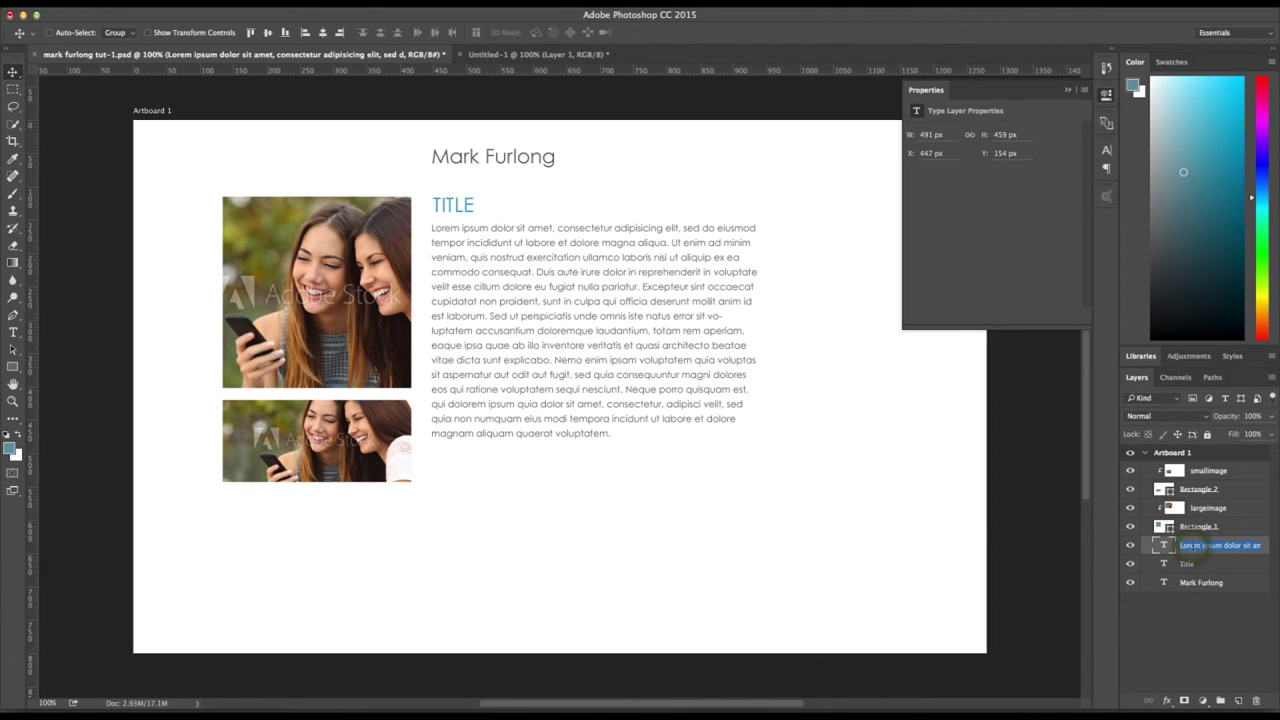
{"action": "type", "text": "p"}
{"action": "key", "text": "Return"}
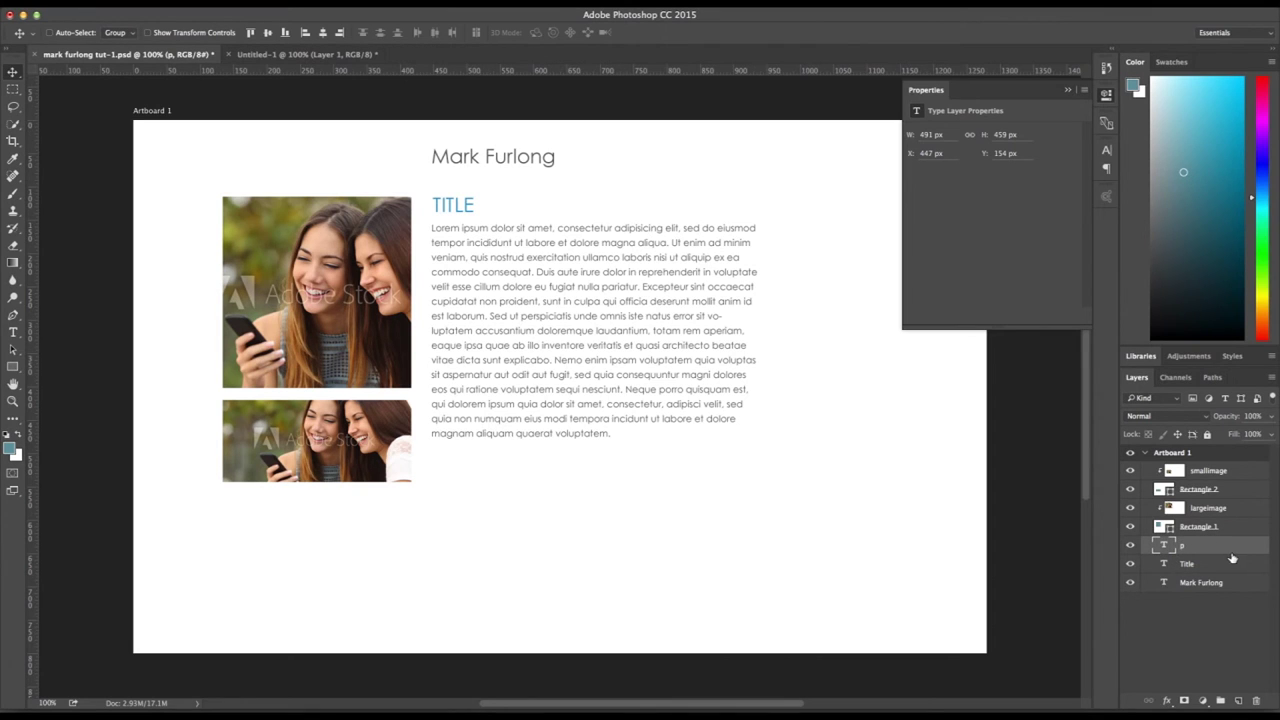
{"action": "left_click_drag", "start_coordinate": [1232, 557], "coordinate": [1215, 592]}
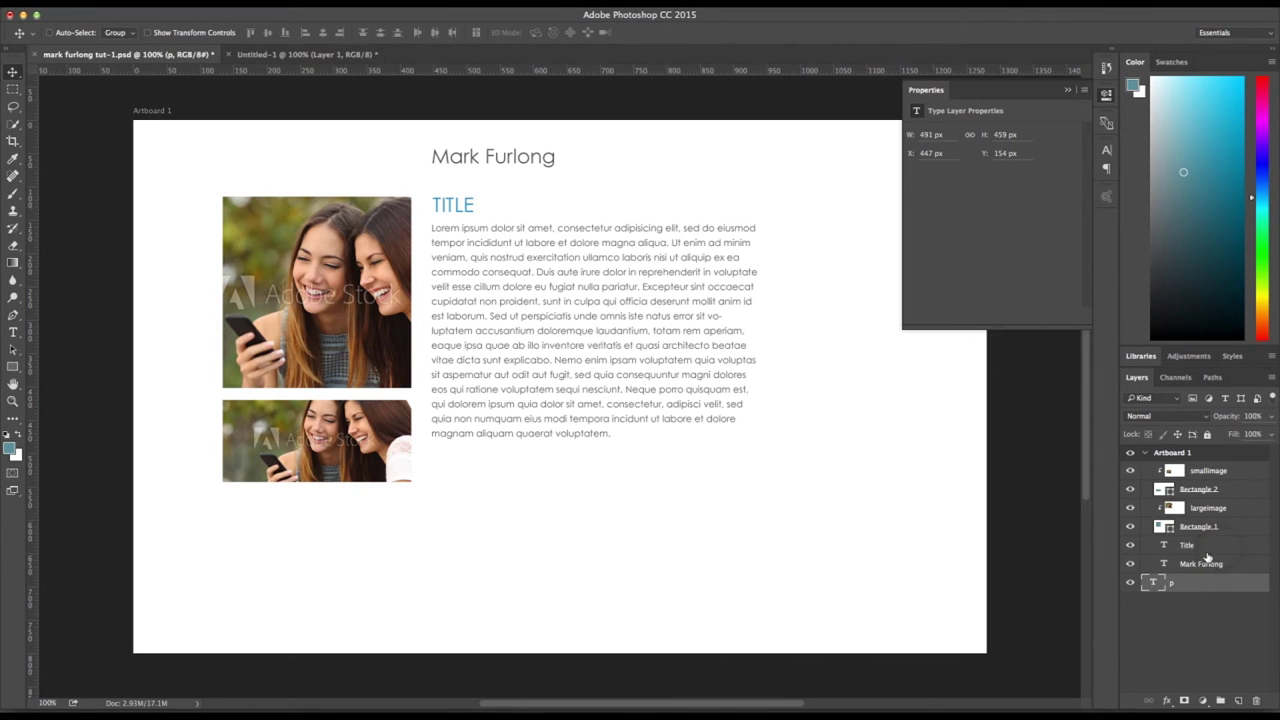
{"action": "left_click_drag", "start_coordinate": [1205, 546], "coordinate": [1190, 567]}
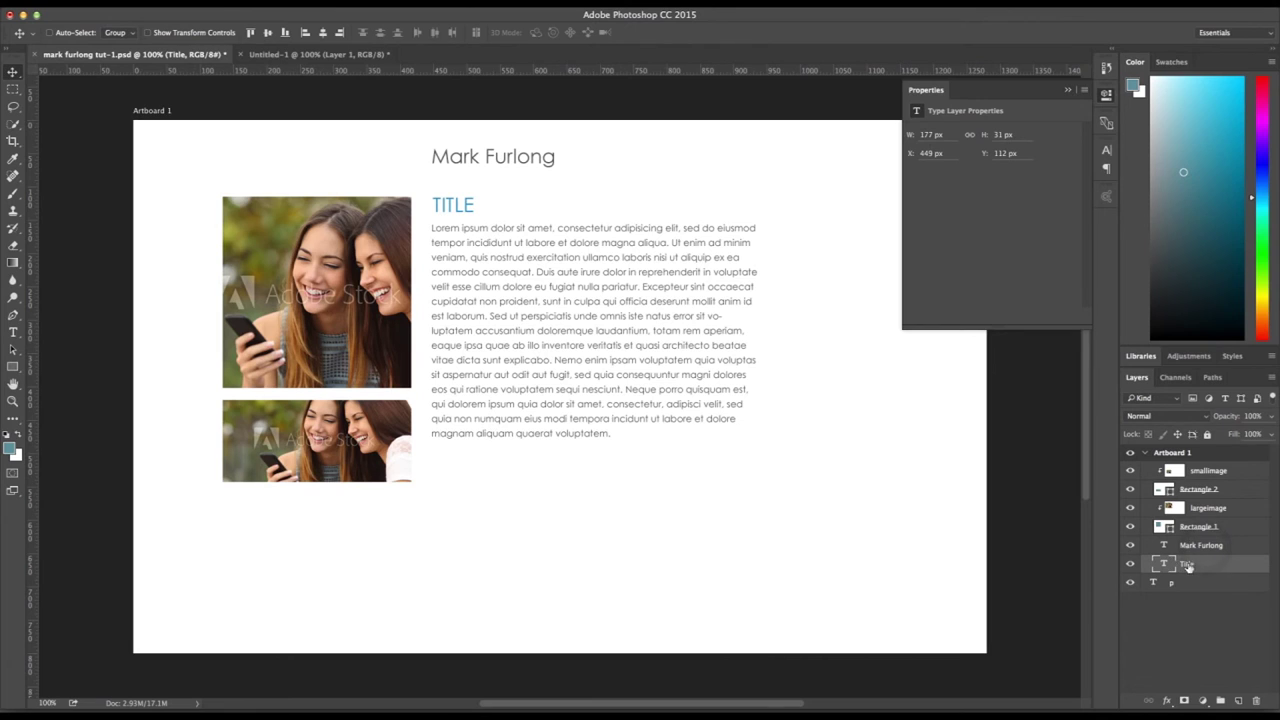
{"action": "double_click", "coordinate": [1187, 565]}
{"action": "type", "text": "h2"}
{"action": "key", "text": "Return"}
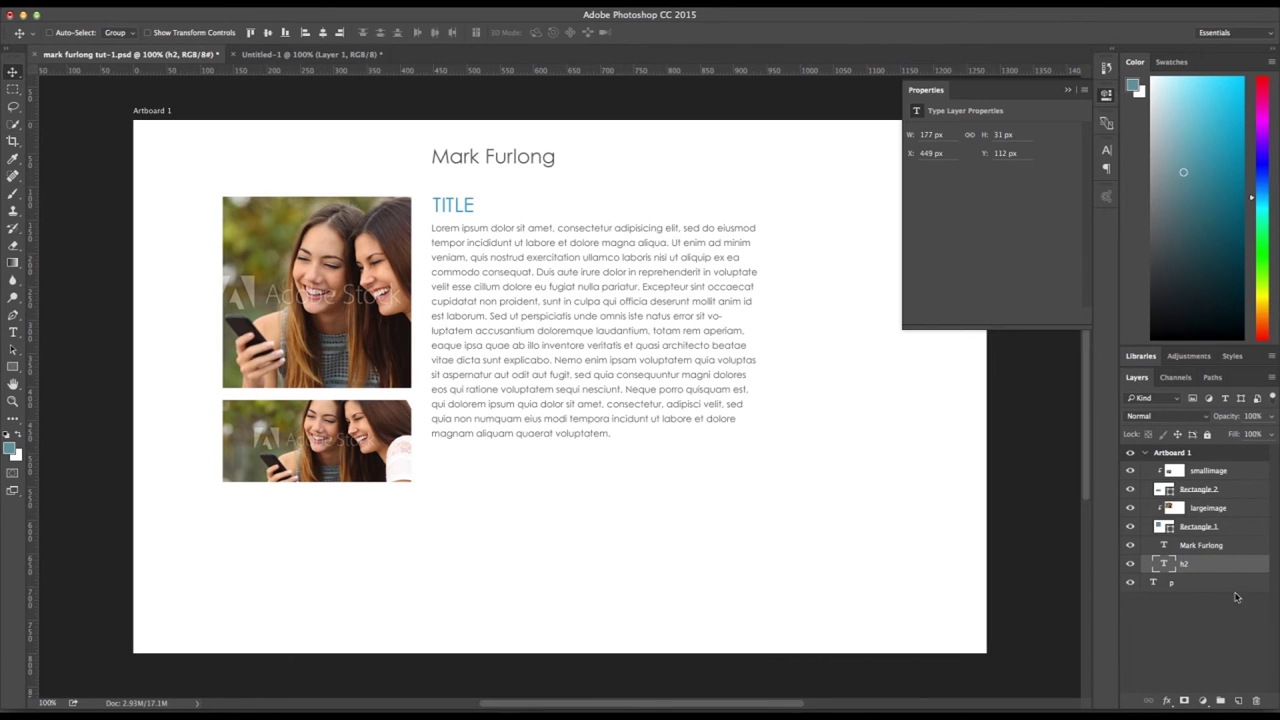
{"action": "left_click", "coordinate": [1215, 613]}
{"action": "left_click", "coordinate": [1204, 546]}
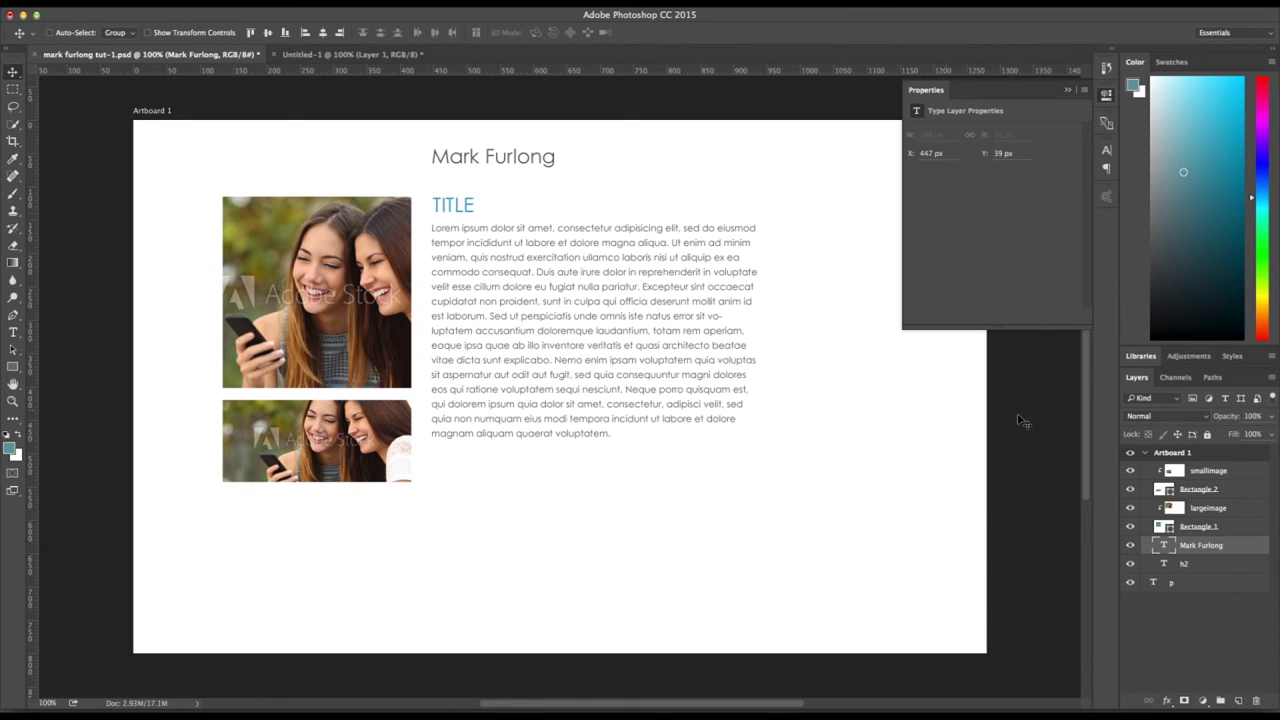
Step: Make the name heading layer's .png file name all lowercase
{"action": "double_click", "coordinate": [1221, 546]}
{"action": "left_click", "coordinate": [1224, 546]}
{"action": "key", "text": "BackSpace"}
{"action": "type", "text": "f"}
{"action": "key", "text": "BackSpace"}
{"action": "type", "text": "m"}
{"action": "key", "text": "Return"}
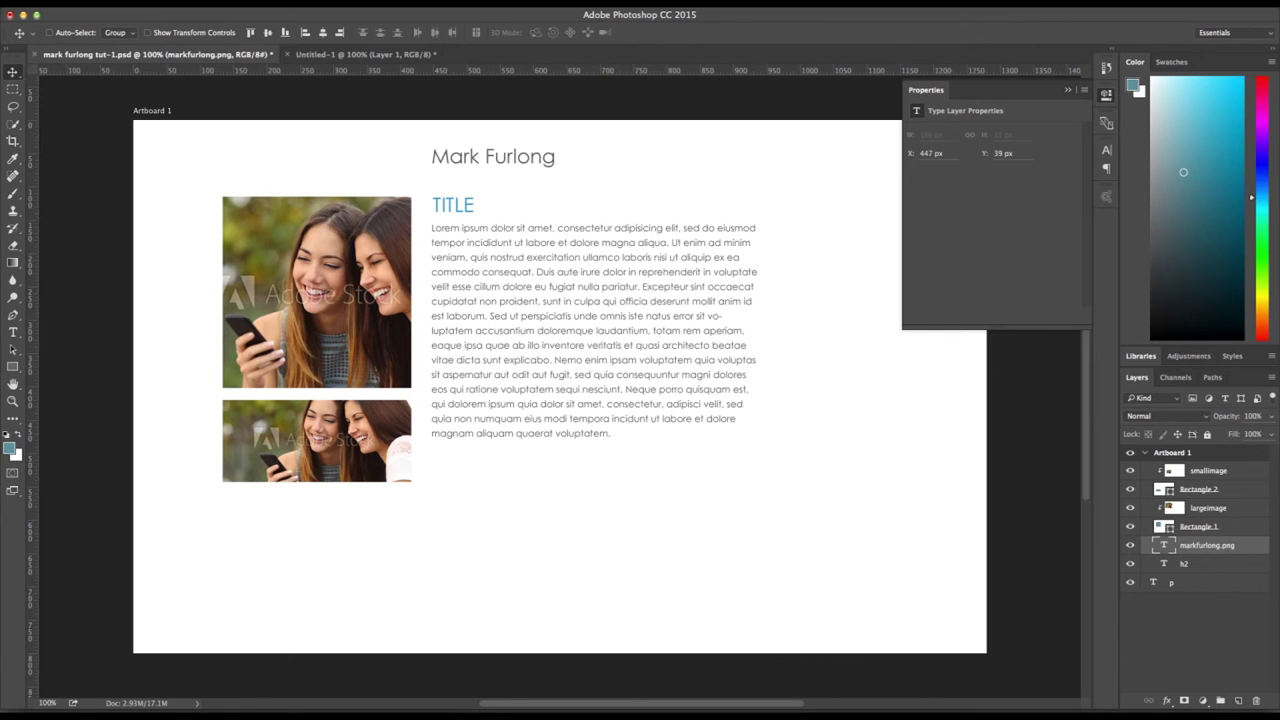
Step: Rename the photo layers to largeimage.jpg and smallimage.jpg
{"action": "left_click", "coordinate": [1218, 512]}
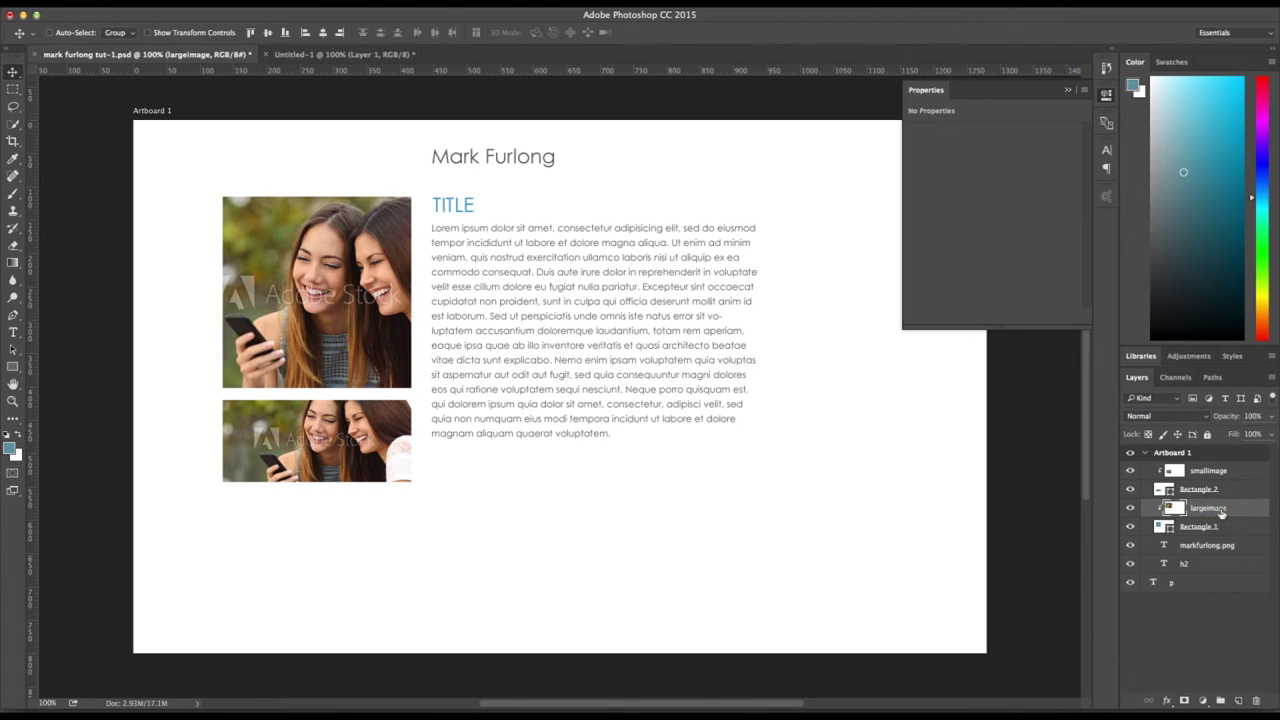
{"action": "double_click", "coordinate": [1220, 509]}
{"action": "type", "text": ".jpg"}
{"action": "key", "text": "Return"}
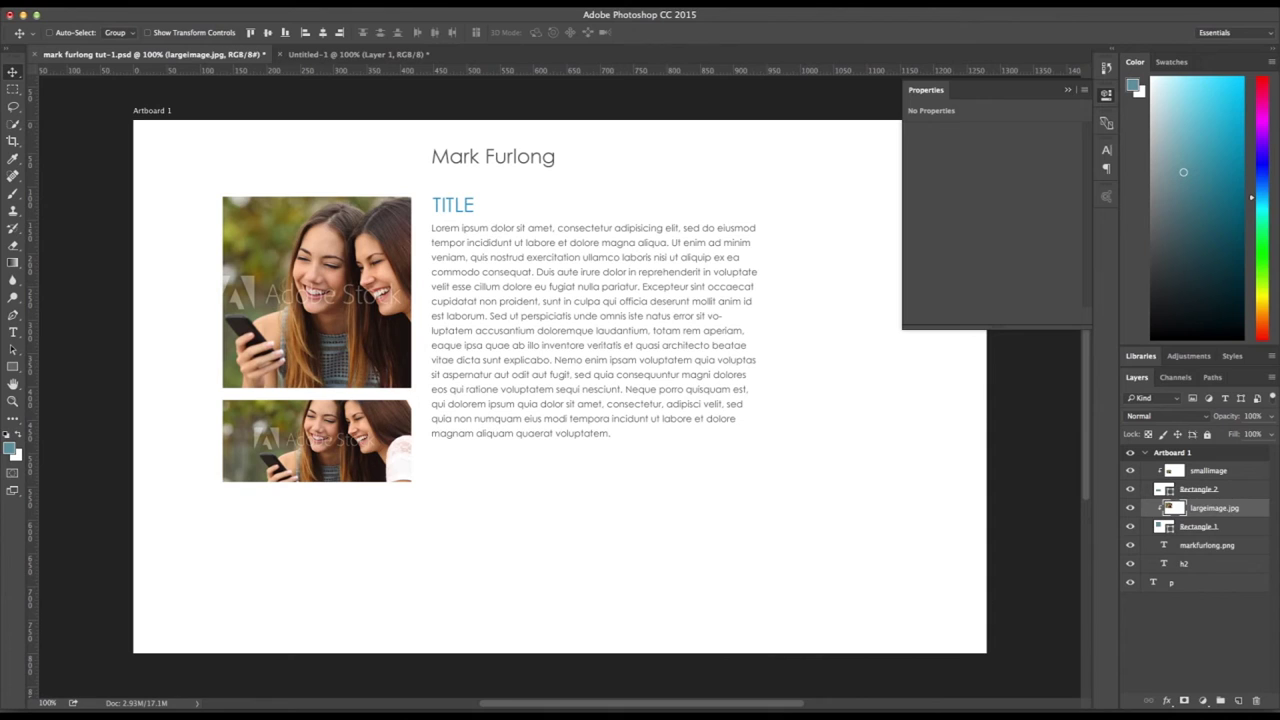
{"action": "left_click", "coordinate": [1222, 470]}
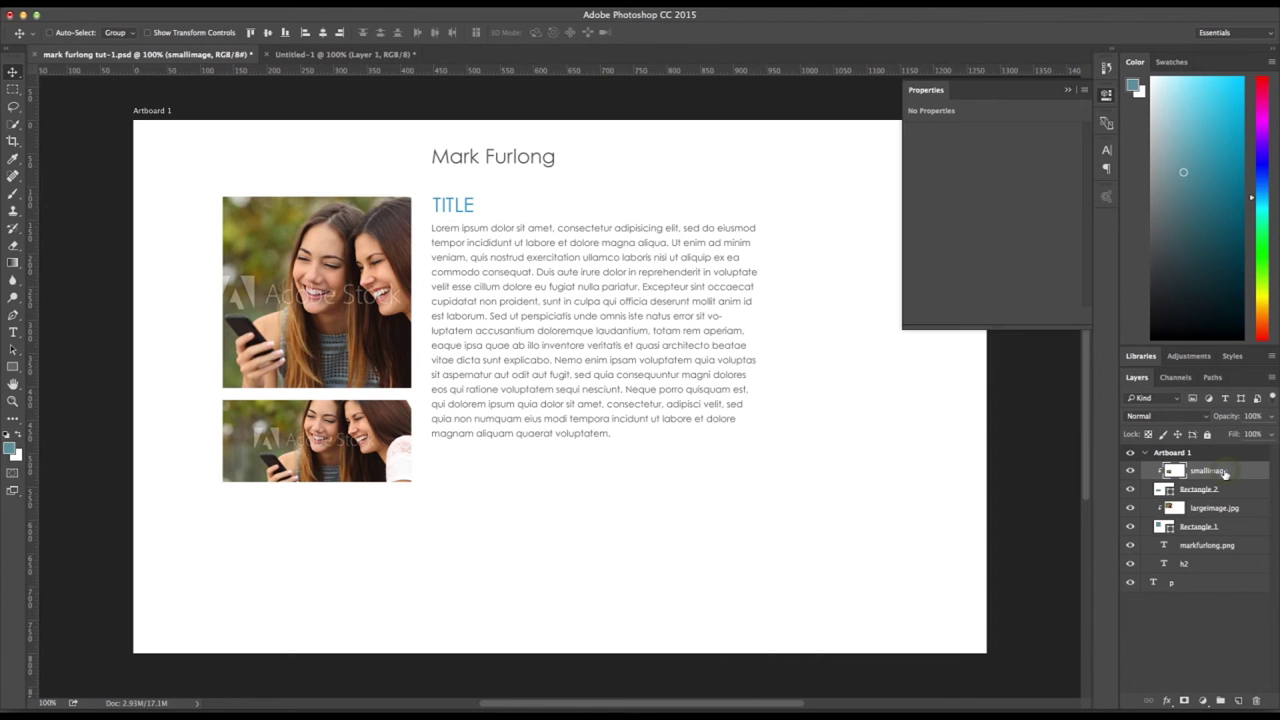
{"action": "double_click", "coordinate": [1212, 470]}
{"action": "left_click", "coordinate": [1230, 470]}
{"action": "type", "text": ".jpg"}
{"action": "key", "text": "Return"}
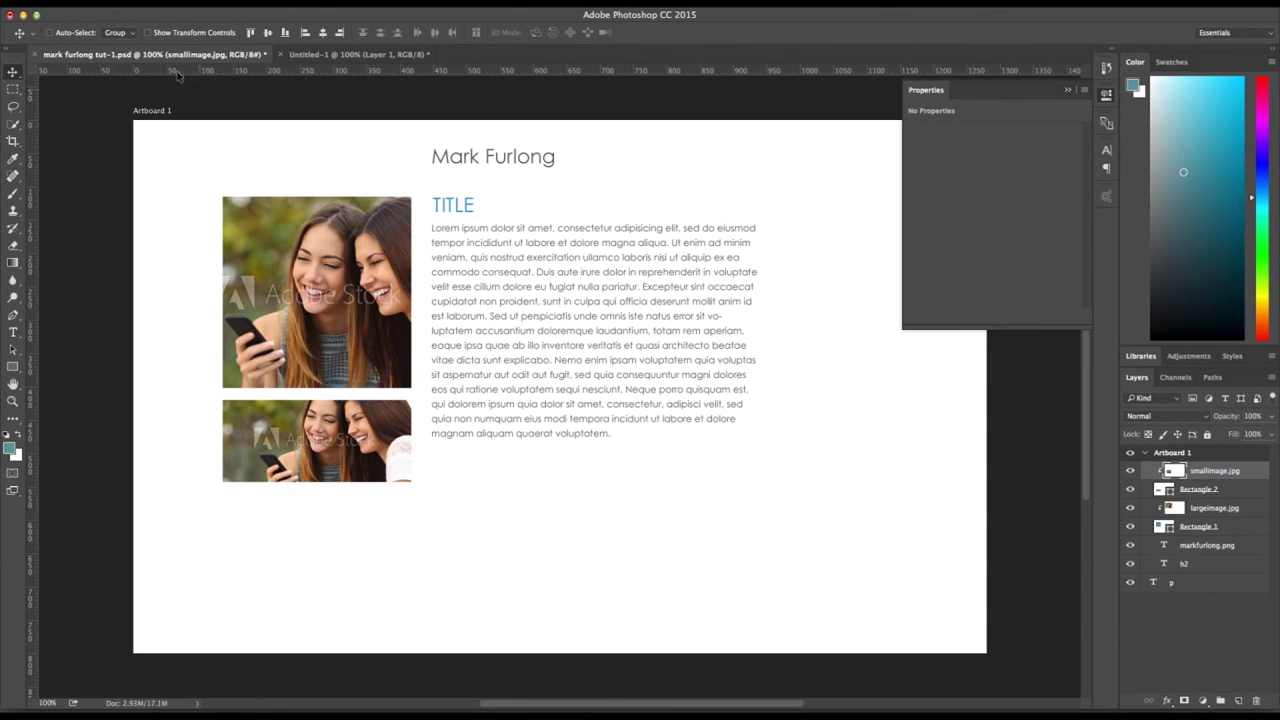
Step: Save the web layout document and switch on File > Generate > Image Assets
{"action": "left_click", "coordinate": [125, 3]}
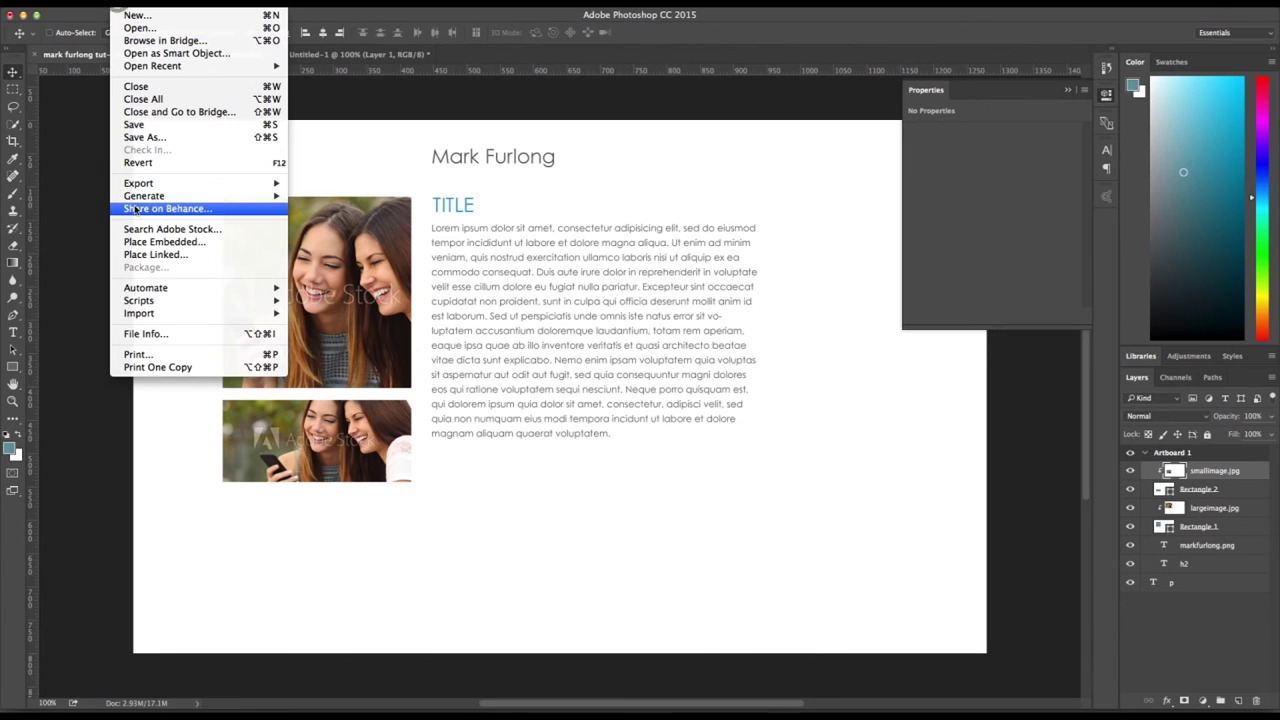
{"action": "left_click", "coordinate": [136, 124]}
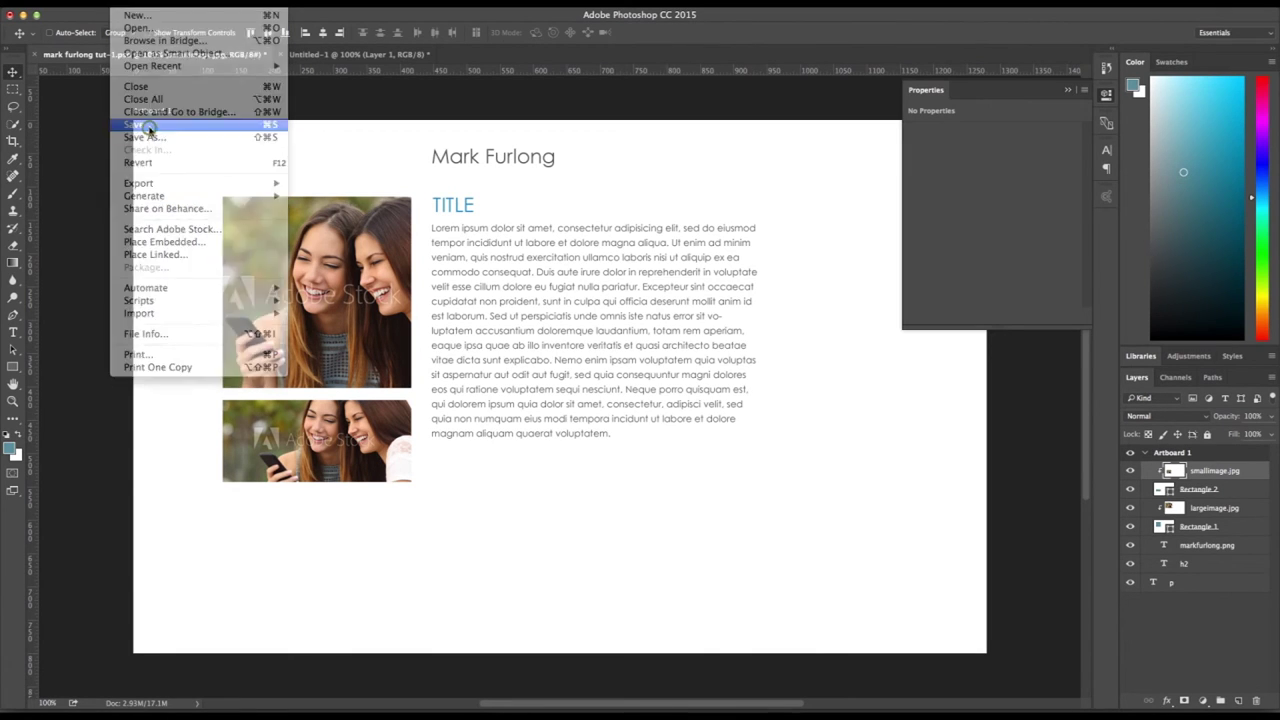
{"action": "left_click", "coordinate": [125, 8]}
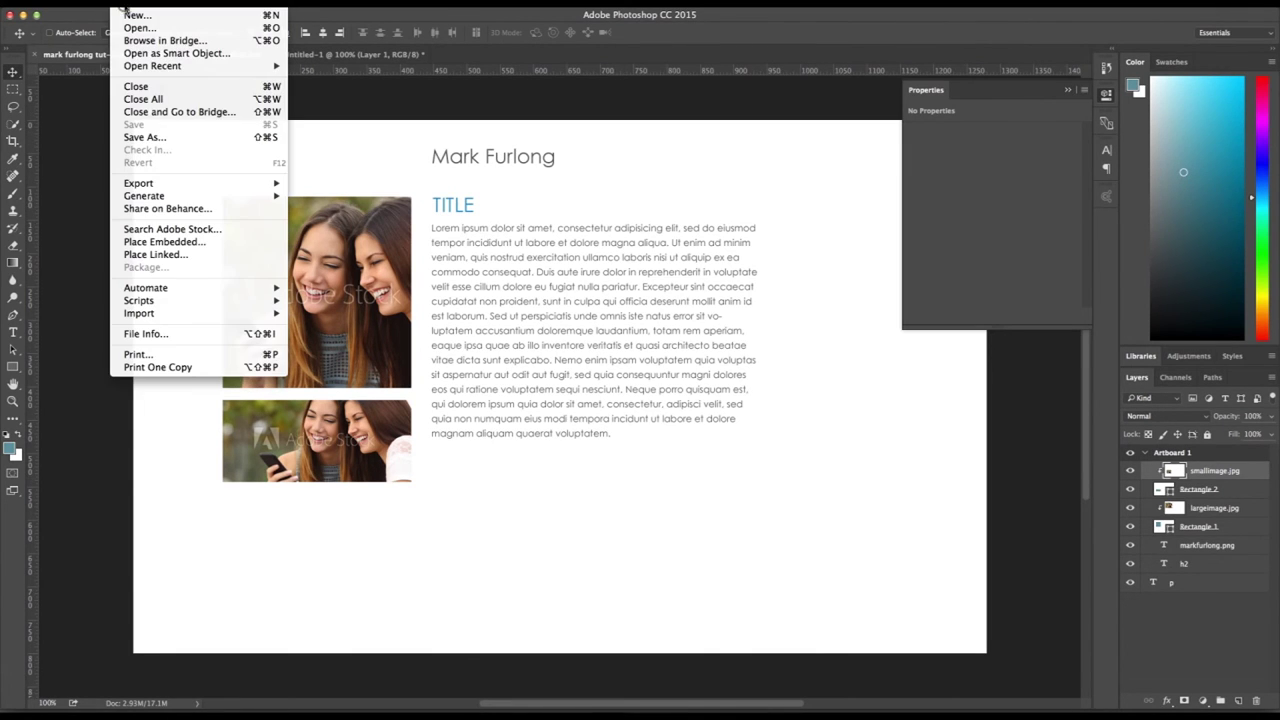
{"action": "mouse_move", "coordinate": [149, 200]}
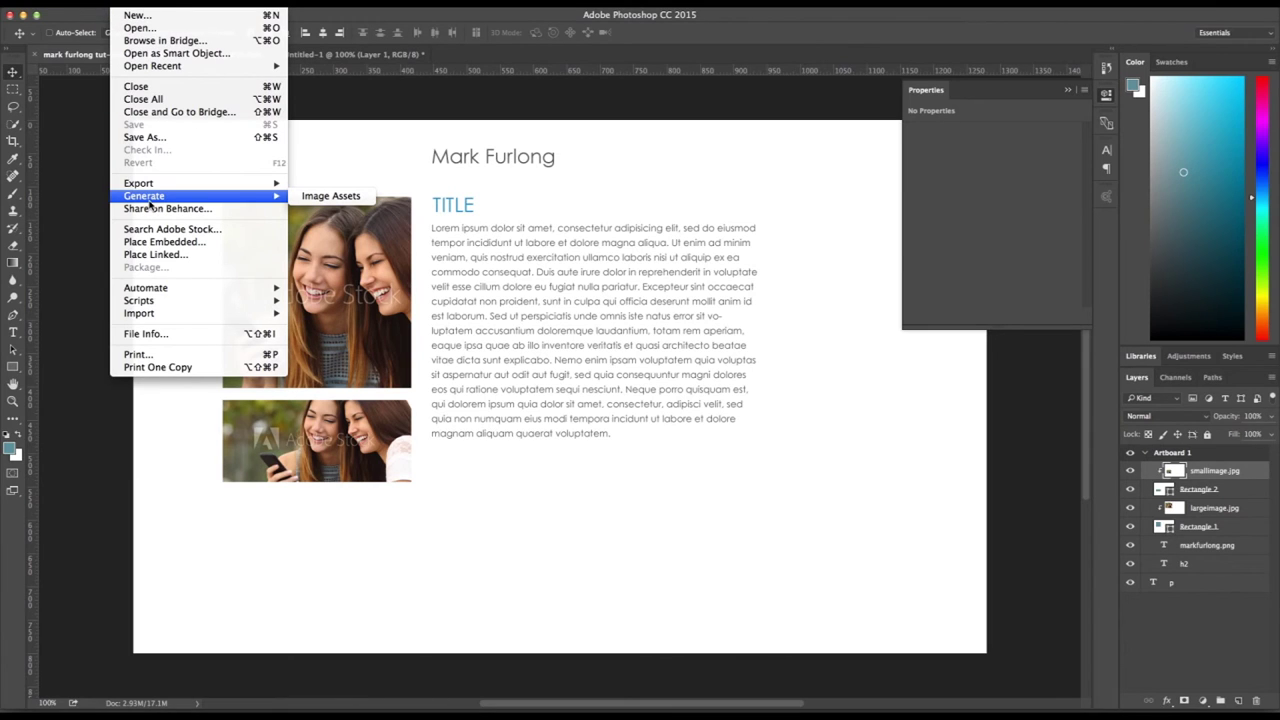
{"action": "left_click", "coordinate": [320, 197]}
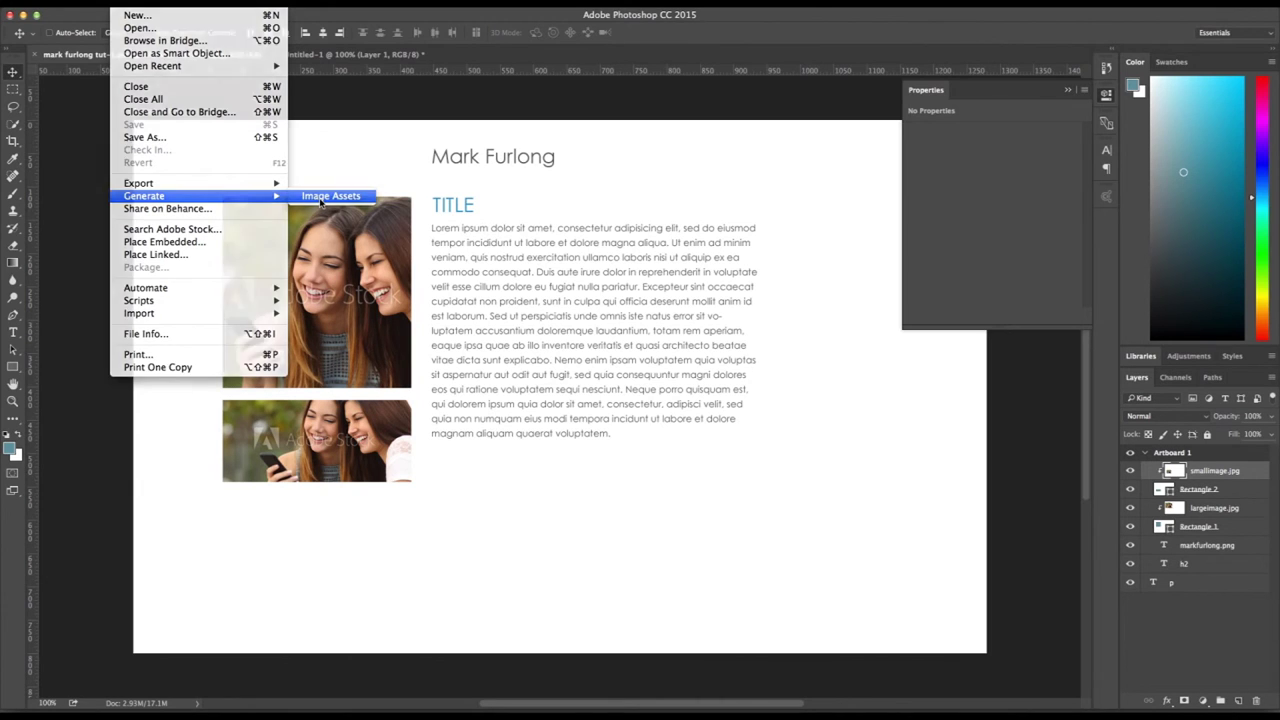
{"action": "left_click", "coordinate": [320, 197]}
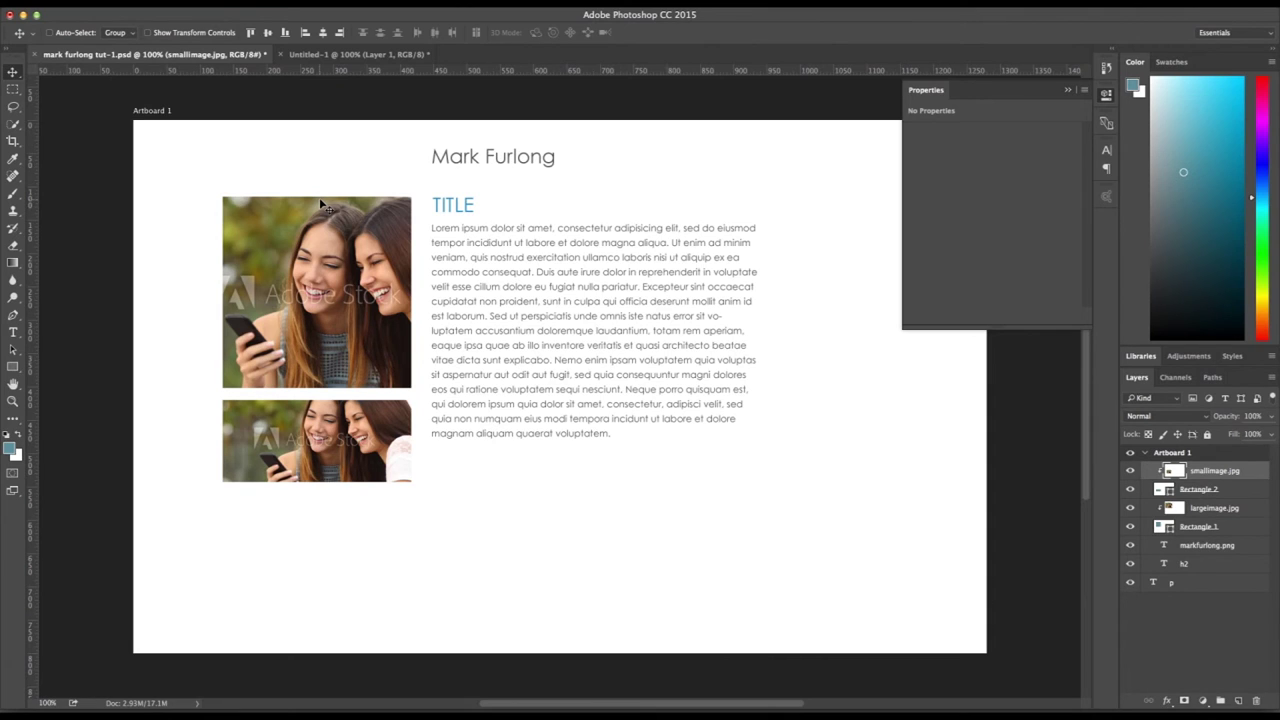
{"action": "left_click", "coordinate": [123, 10]}
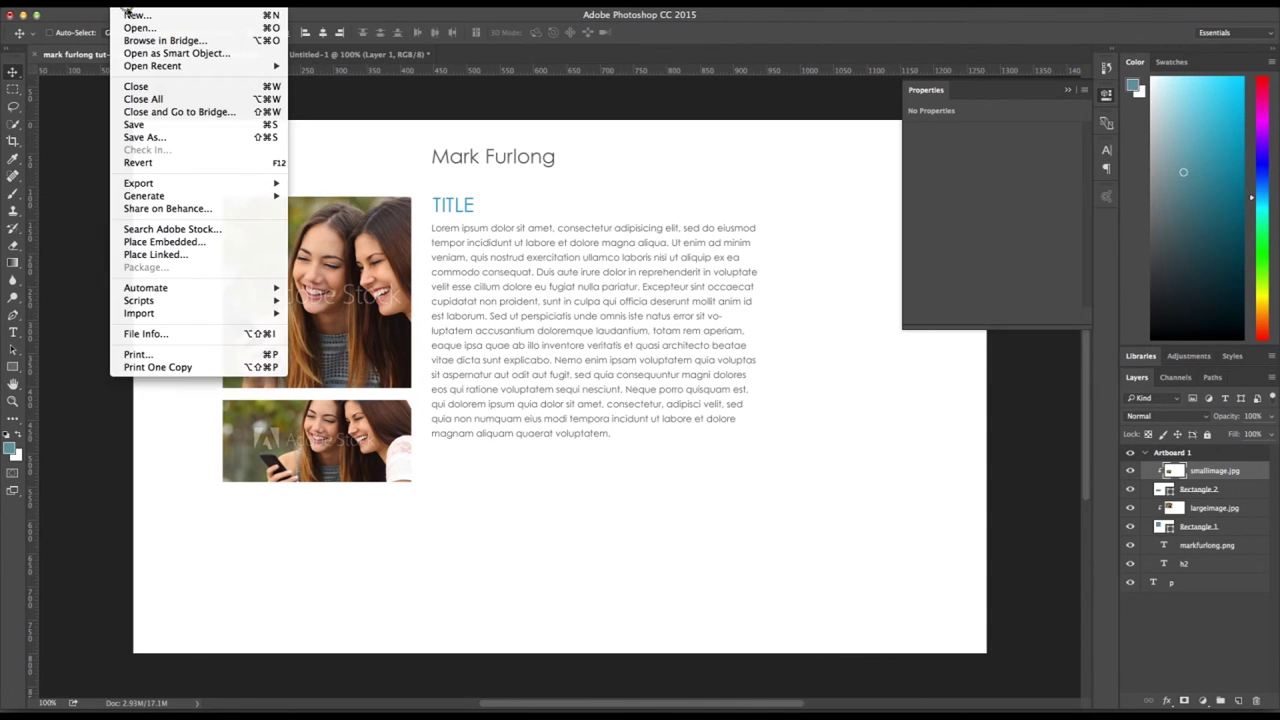
{"action": "left_click", "coordinate": [134, 25]}
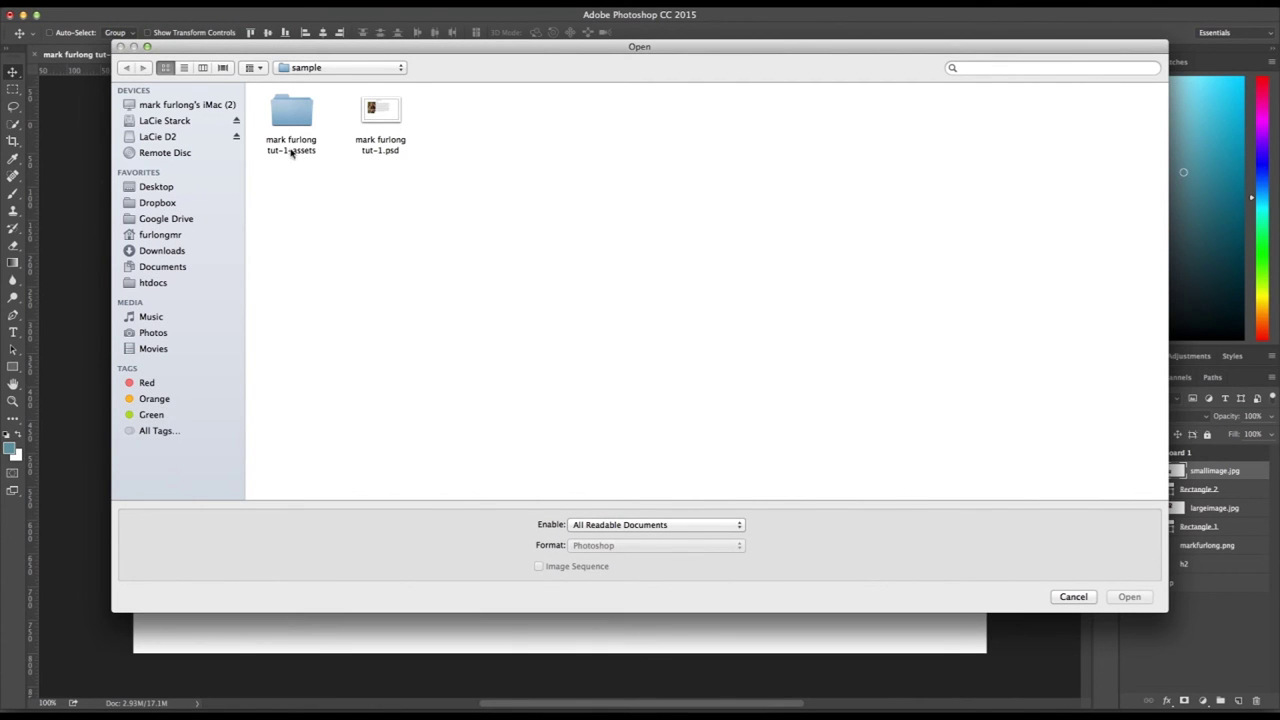
{"action": "left_click", "coordinate": [382, 115]}
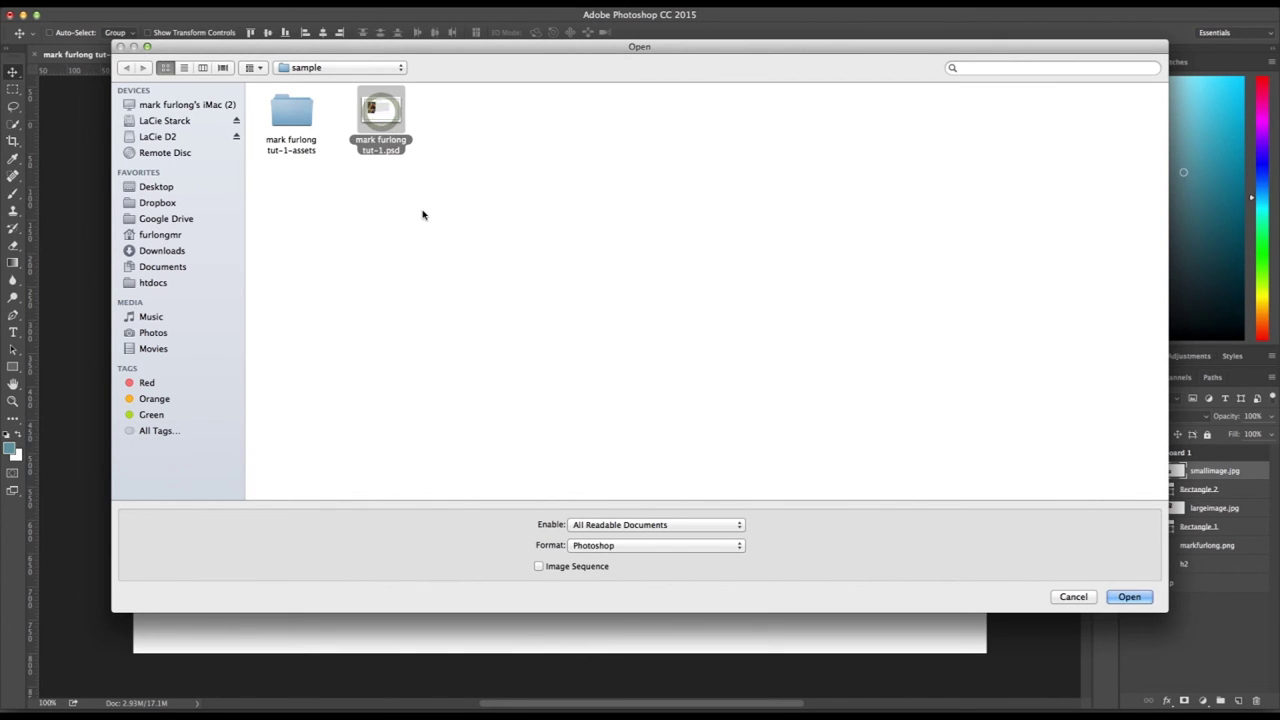
{"action": "key", "text": "space"}
{"action": "key", "text": "space"}
{"action": "double_click", "coordinate": [294, 110]}
{"action": "left_click", "coordinate": [294, 110]}
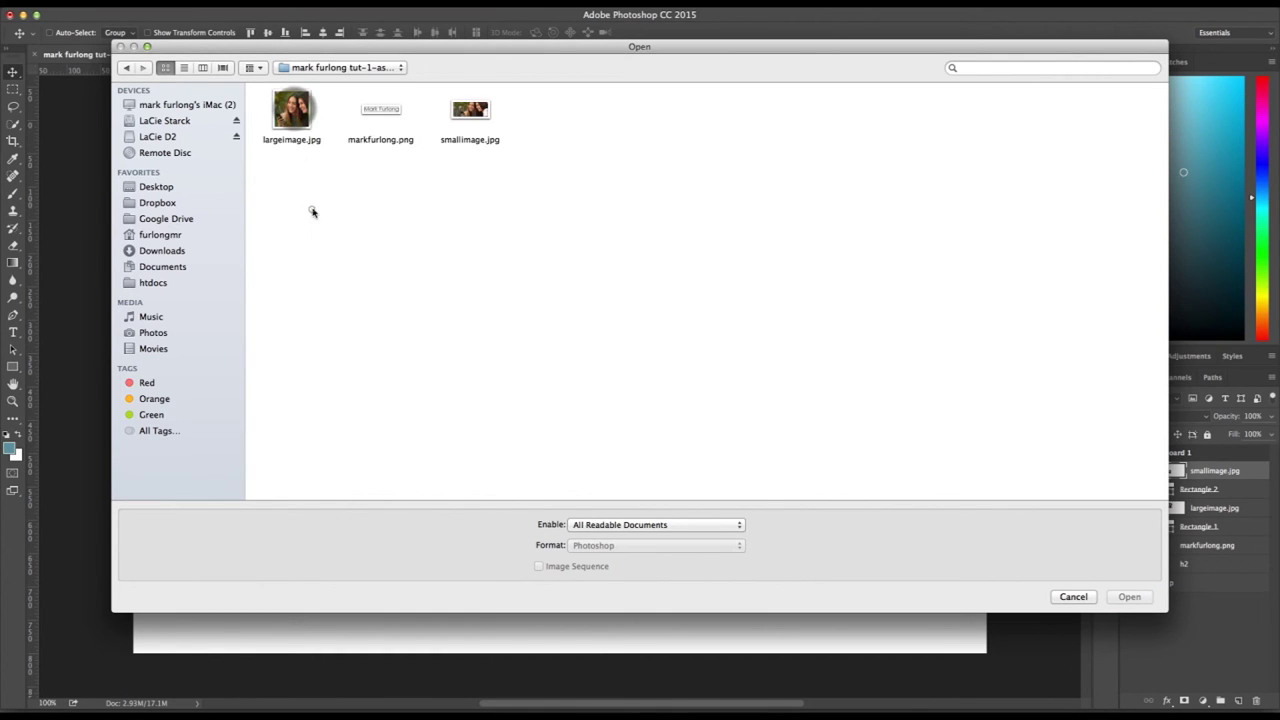
{"action": "key", "text": "space"}
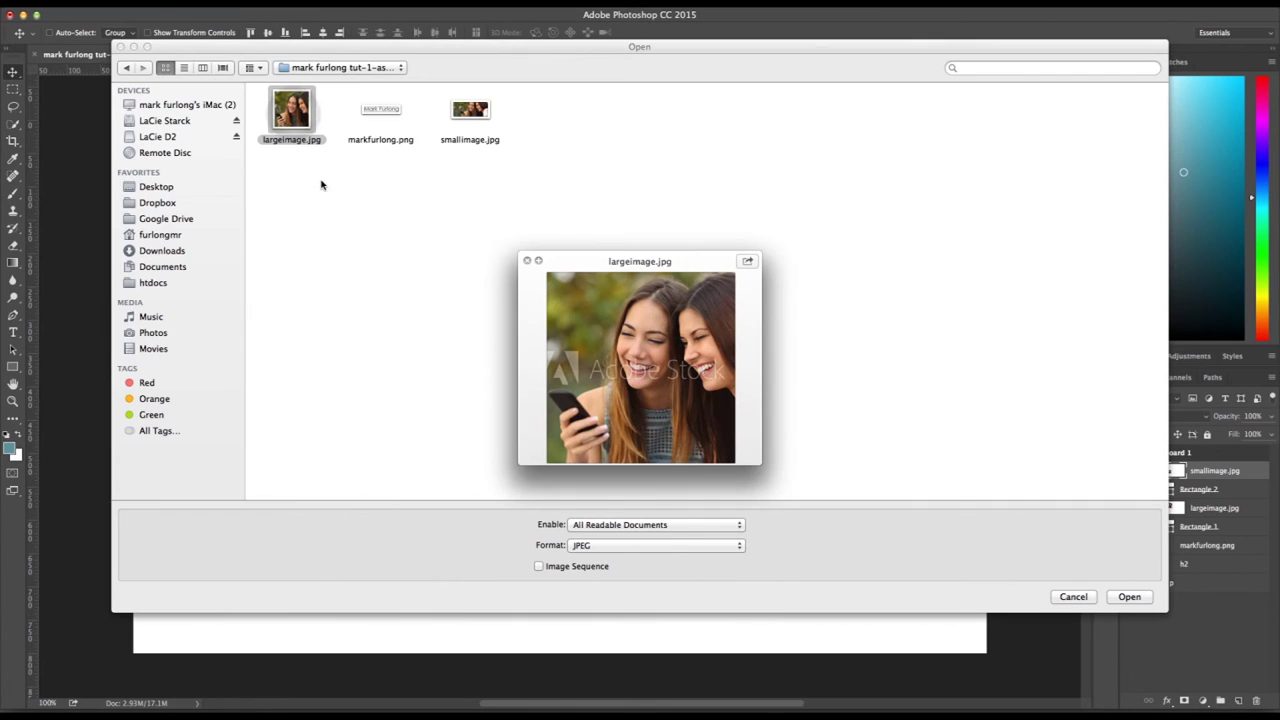
{"action": "key", "text": "Right"}
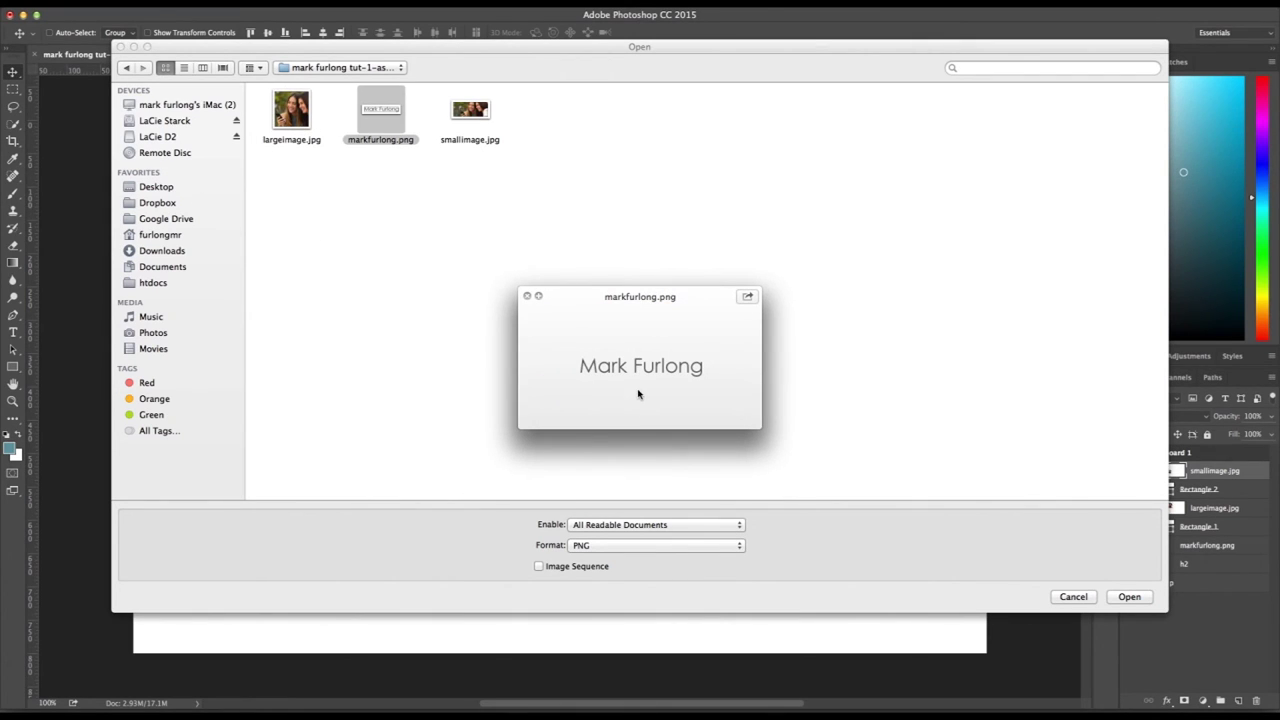
{"action": "key", "text": "Right"}
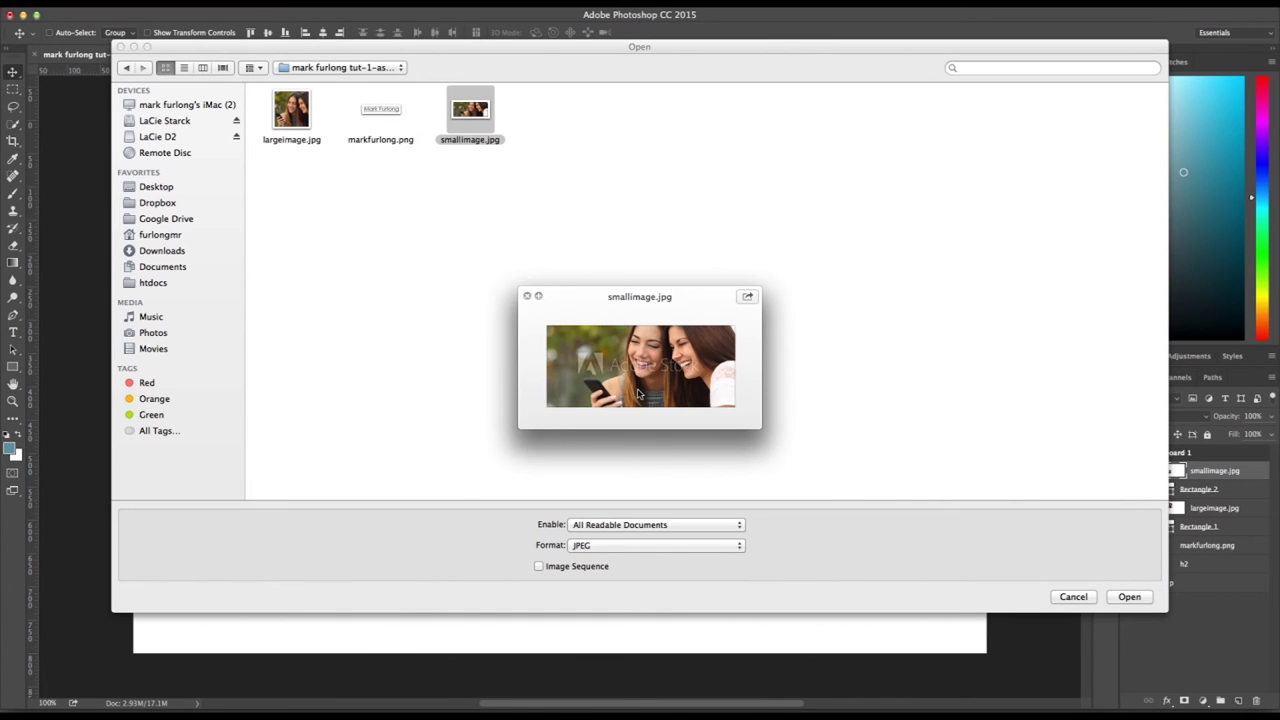
{"action": "key", "text": "space"}
{"action": "left_click", "coordinate": [306, 153]}
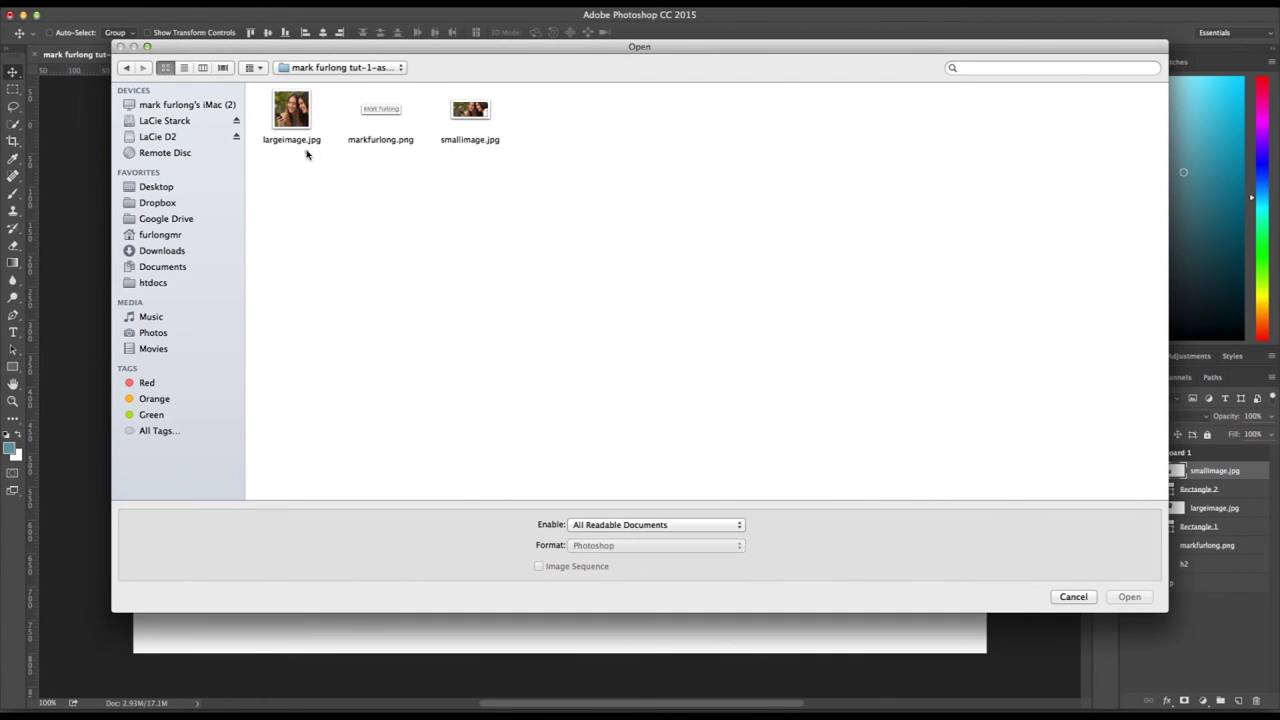
{"action": "left_click", "coordinate": [300, 142]}
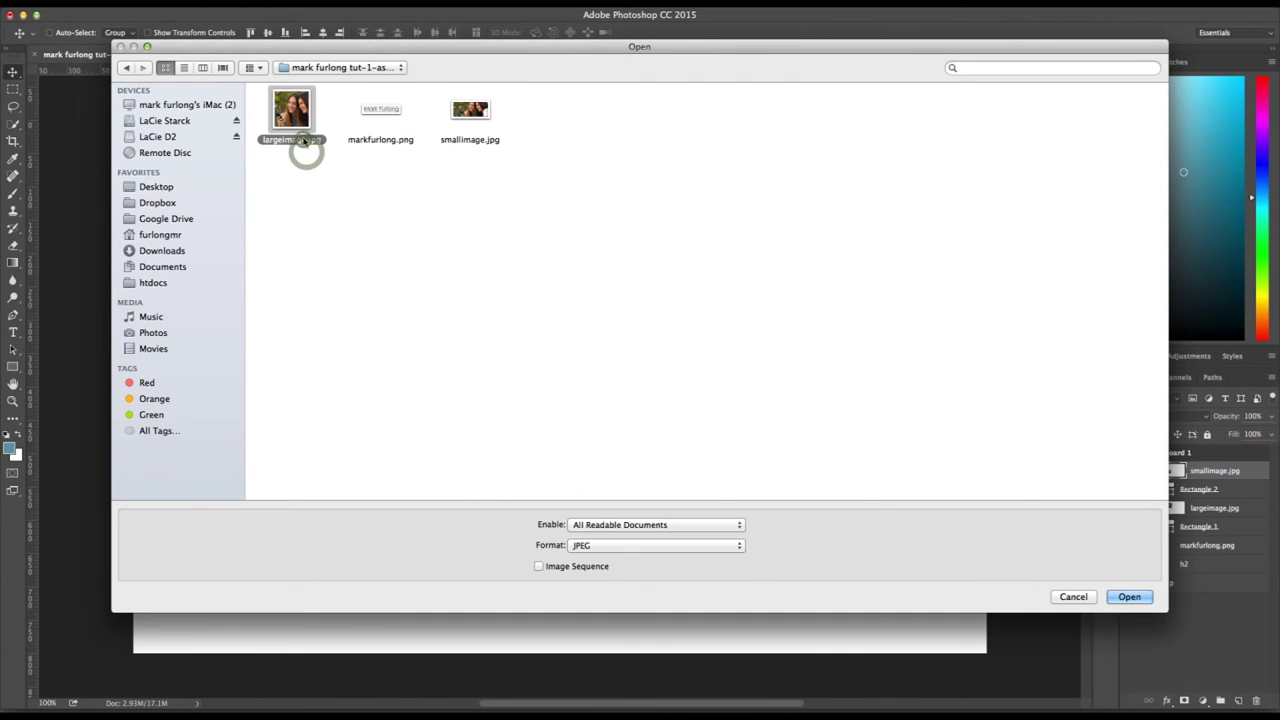
{"action": "left_click", "coordinate": [1073, 597]}
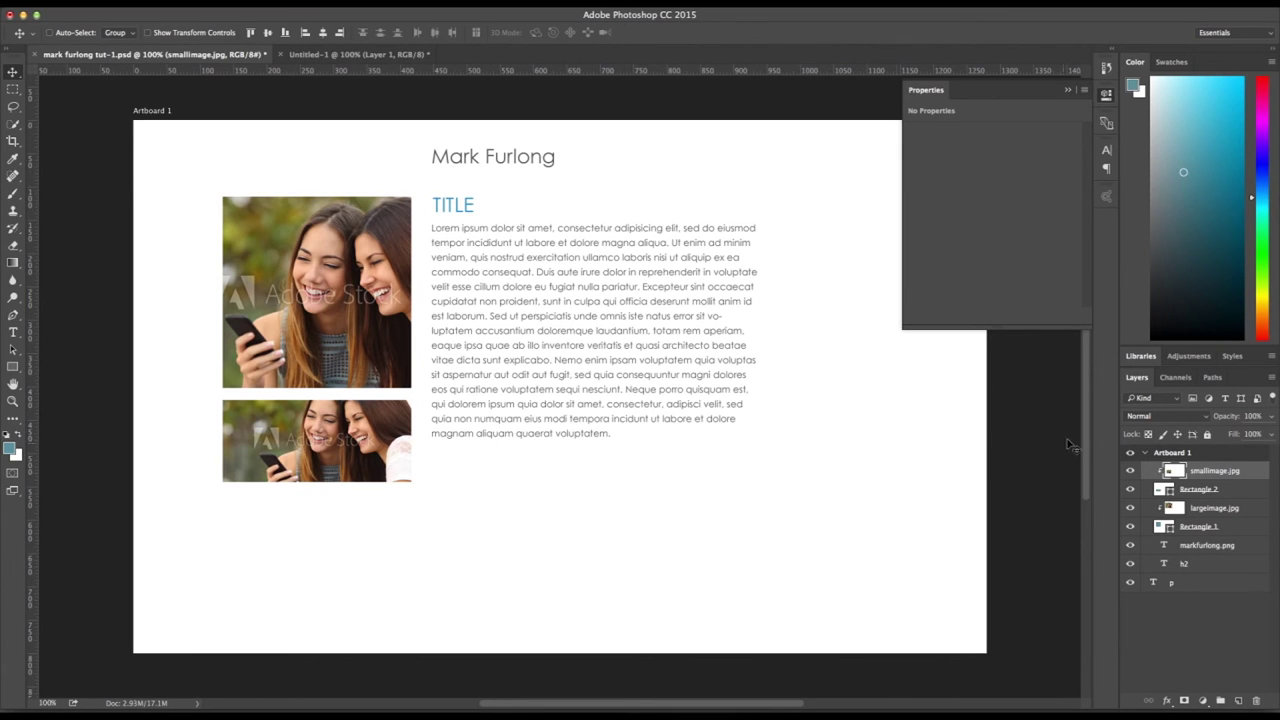
Step: Select the markfurlong.png, h2 and p layers, check the h2 layer's options, then deselect all
{"action": "left_click", "coordinate": [1198, 545]}
{"action": "left_click", "coordinate": [1200, 565]}
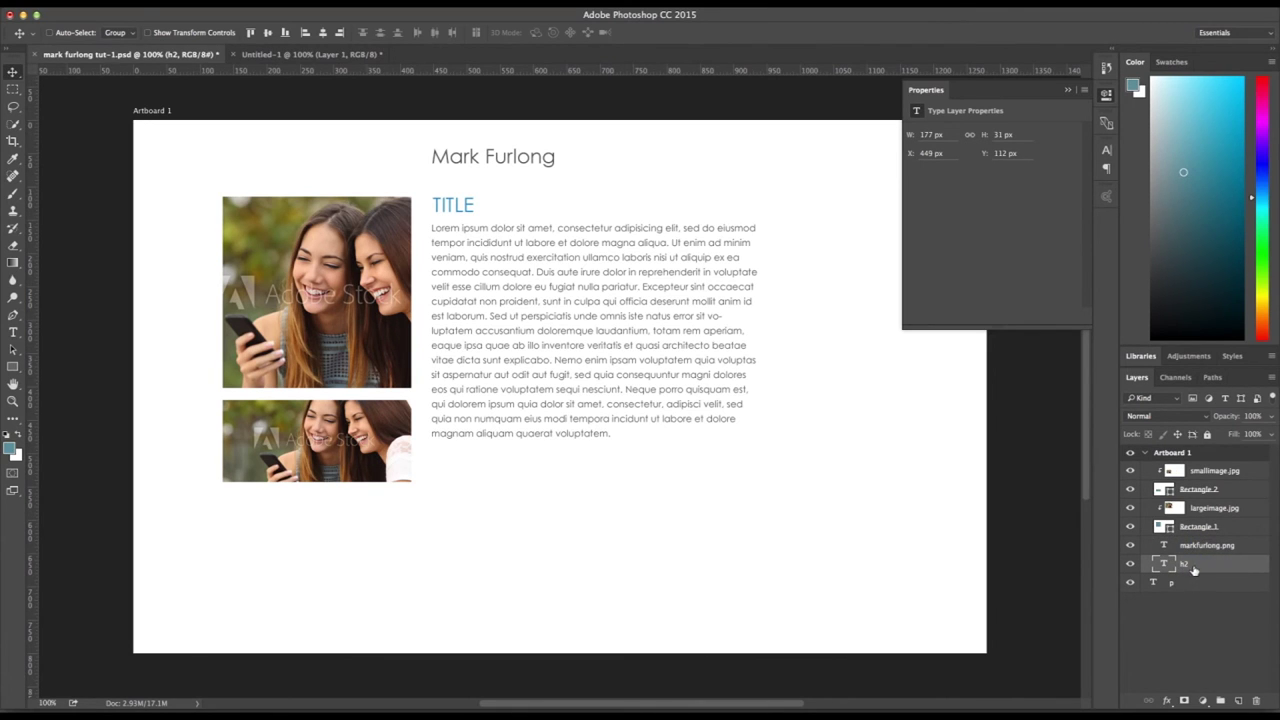
{"action": "mouse_move", "coordinate": [1190, 549]}
{"action": "left_mouse_down"}
{"action": "mouse_move", "coordinate": [1203, 546]}
{"action": "mouse_move", "coordinate": [1201, 568]}
{"action": "left_mouse_up"}
{"action": "left_click", "coordinate": [1199, 590]}
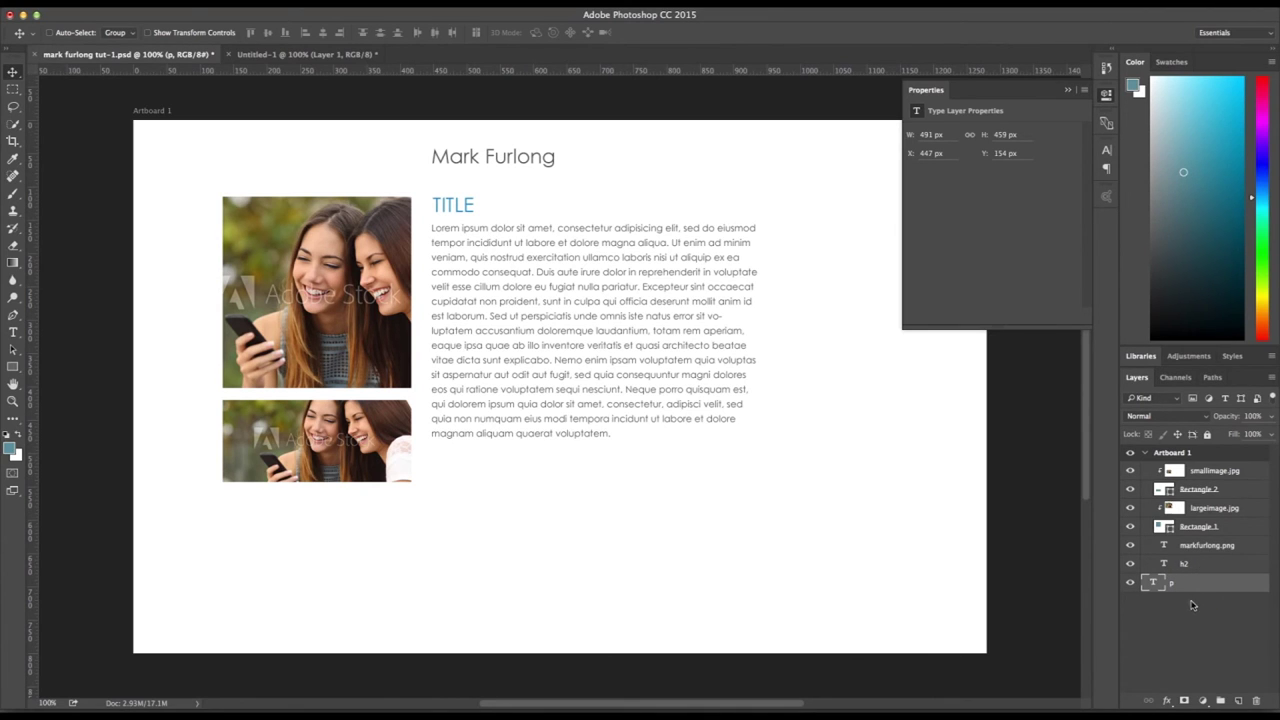
{"action": "right_click", "coordinate": [1202, 567]}
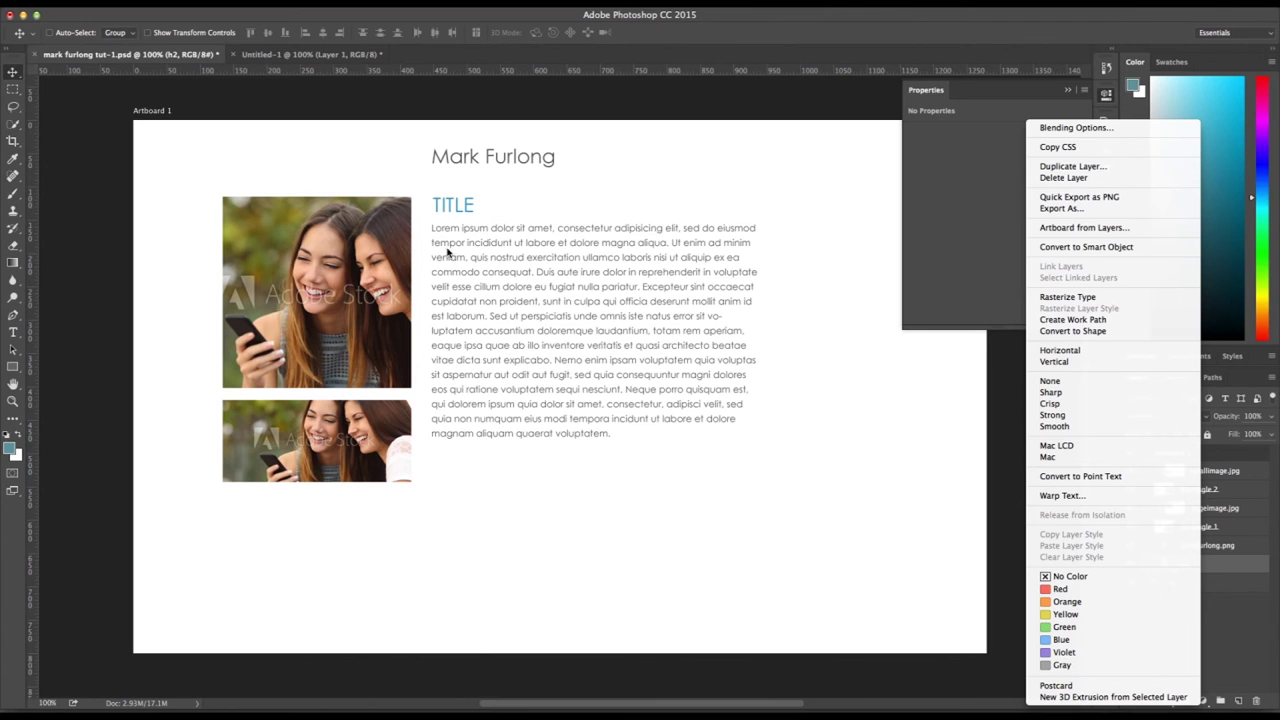
{"action": "left_click", "coordinate": [1258, 590]}
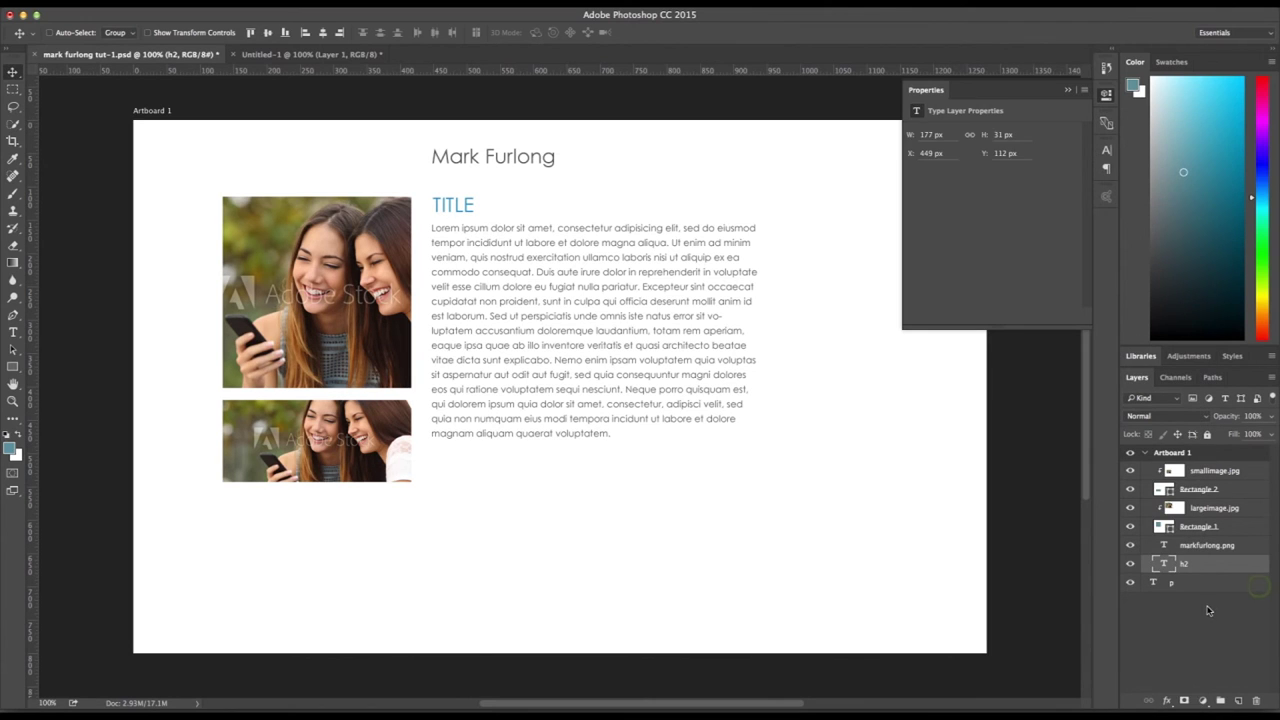
{"action": "left_click", "coordinate": [1207, 608]}
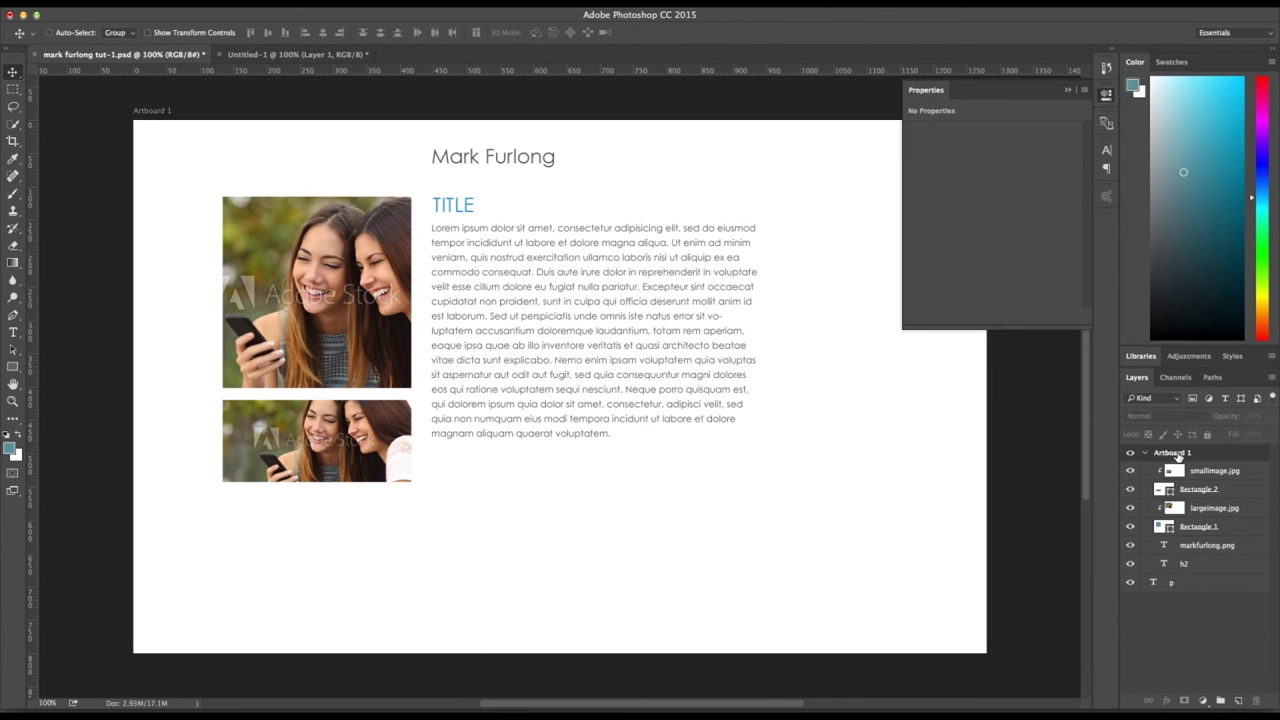
Step: Copy the CSS for the whole Artboard 1
{"action": "right_click", "coordinate": [1172, 456]}
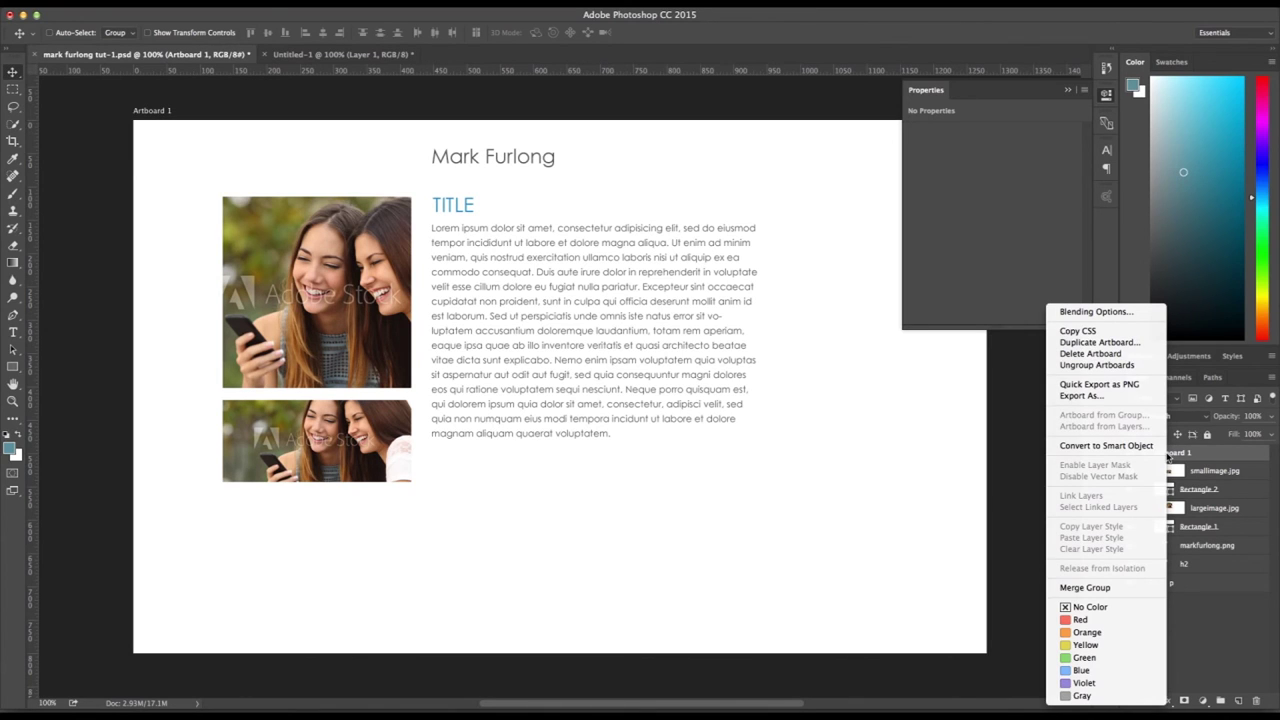
{"action": "left_click", "coordinate": [1089, 331]}
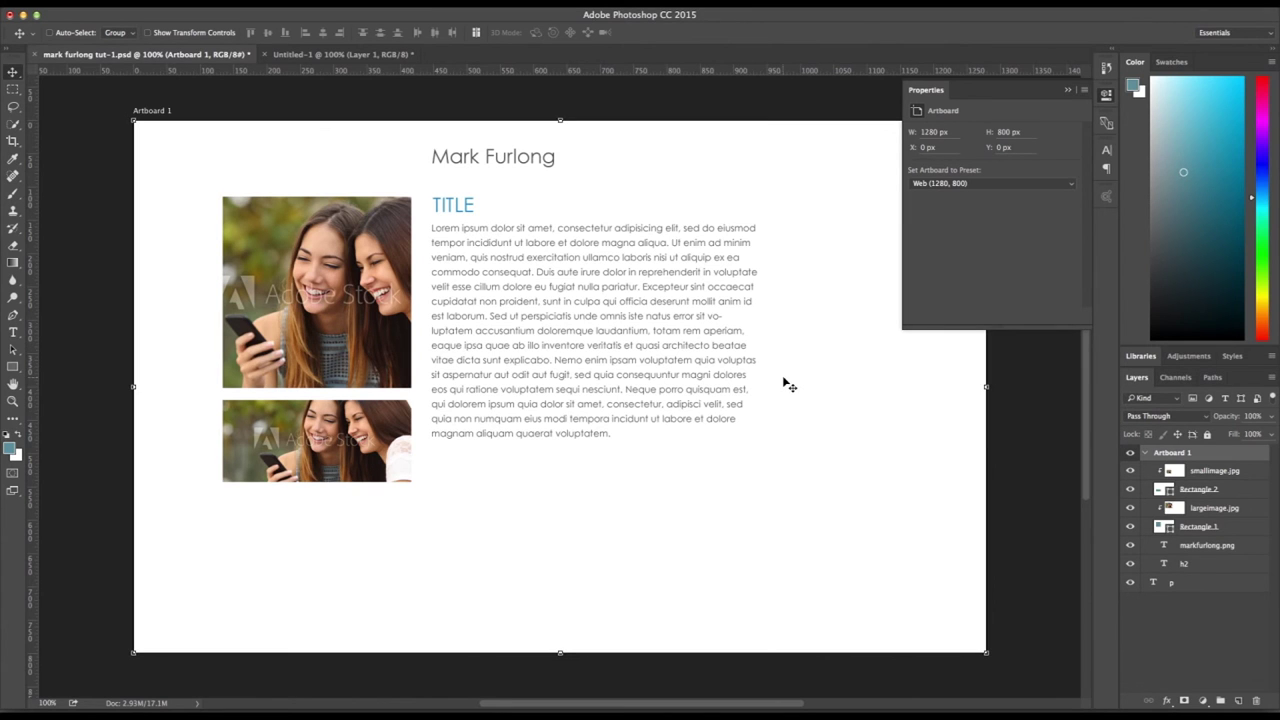
{"action": "mouse_move", "coordinate": [746, 712]}
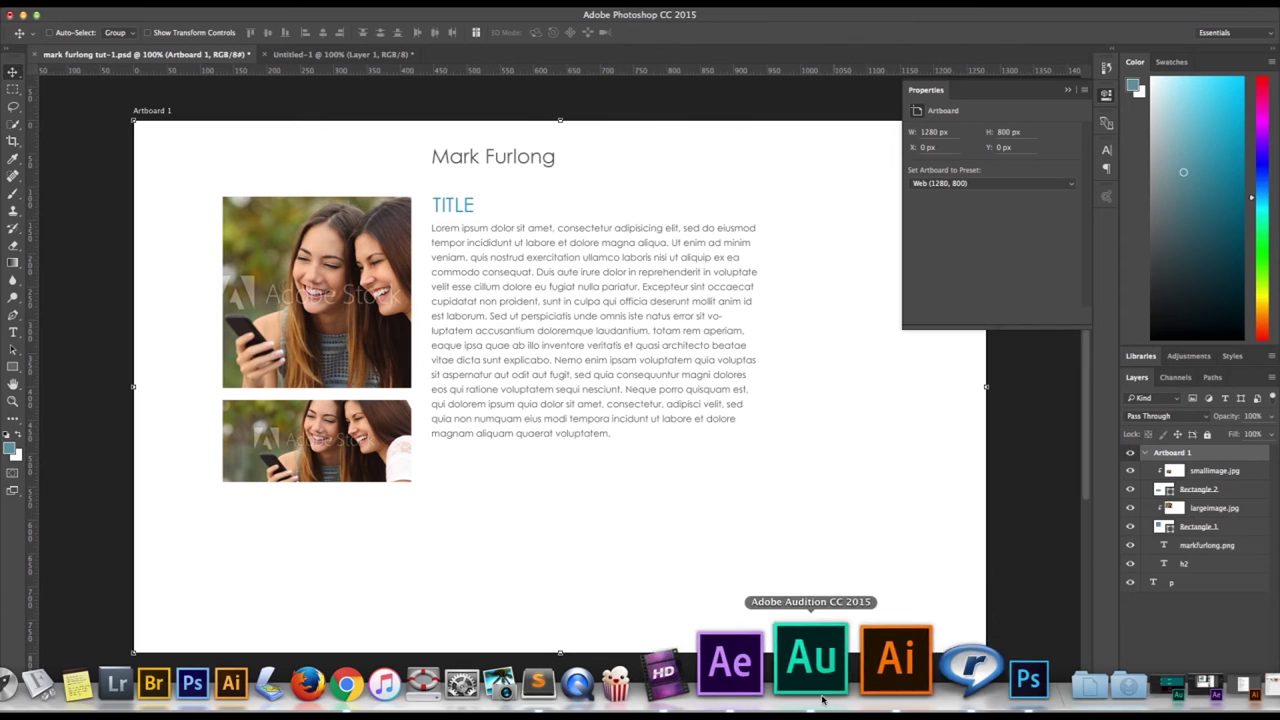
Step: Paste the Artboard 1 CSS into Sublime Text and delete the .Artboard_1 rule
{"action": "left_click", "coordinate": [636, 665]}
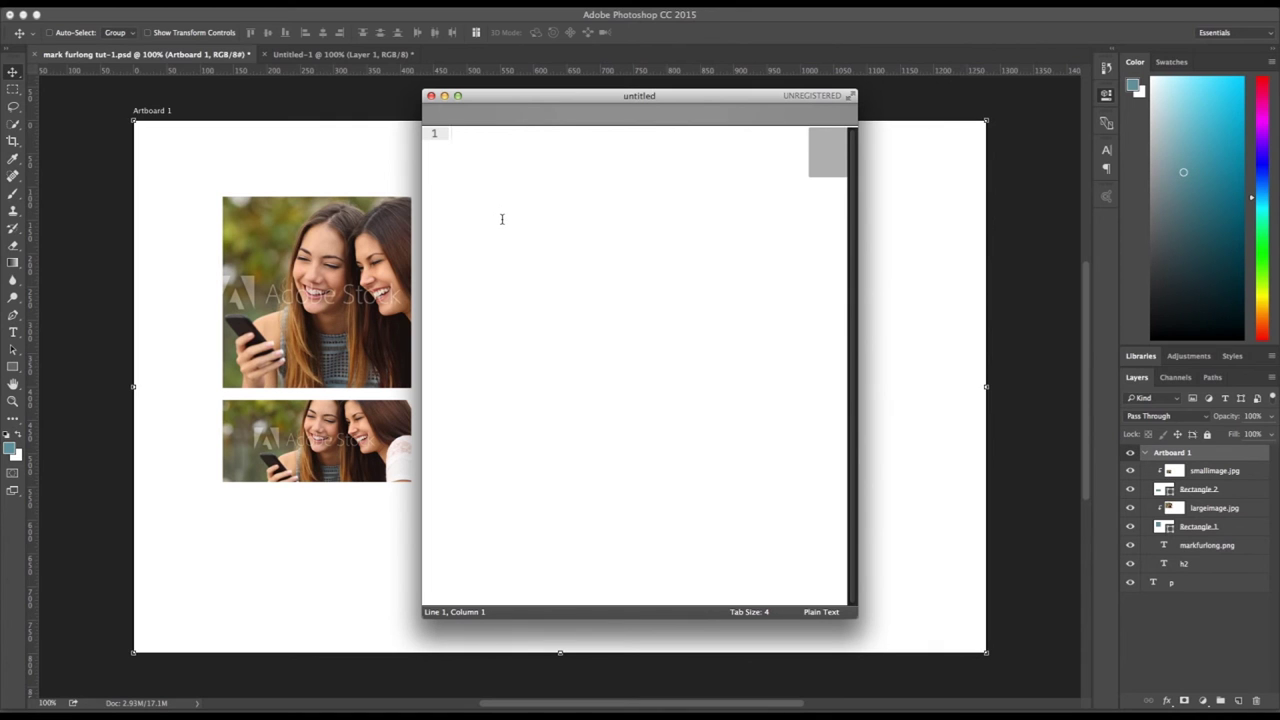
{"action": "key", "text": "super+v"}
{"action": "scroll", "coordinate": [502, 219], "scroll_direction": "down", "scroll_amount": 10}
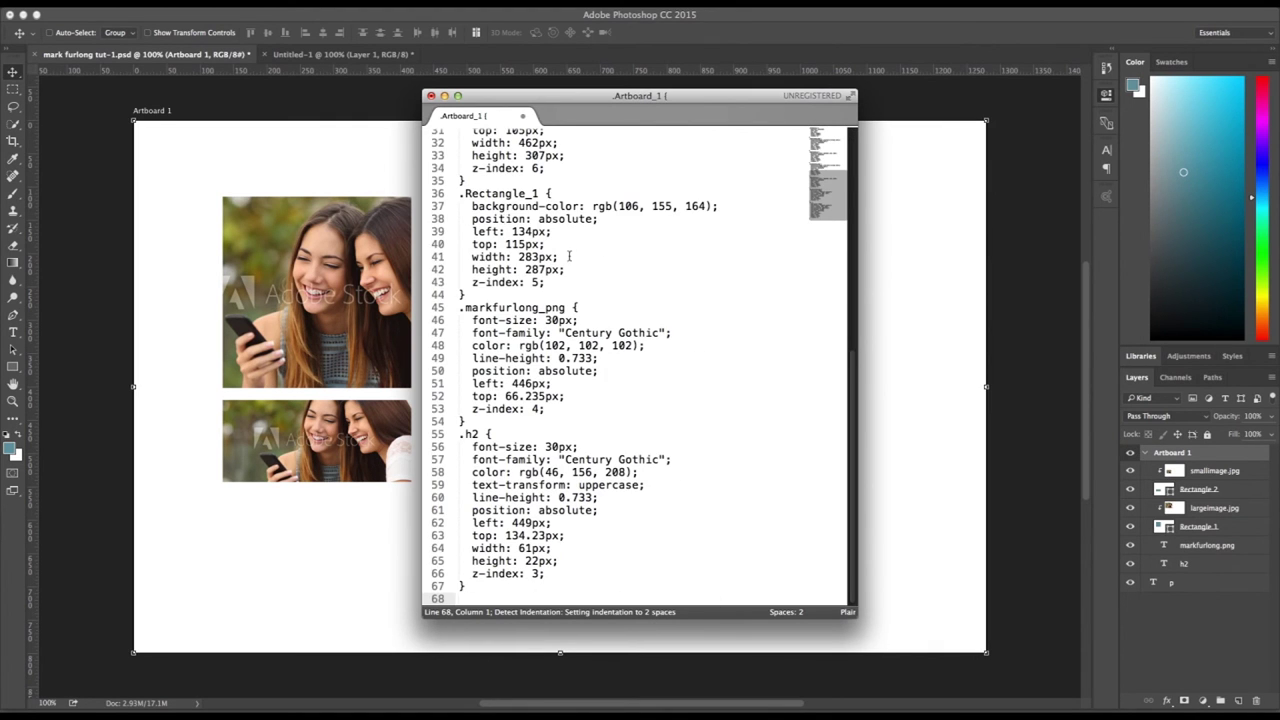
{"action": "scroll", "coordinate": [567, 257], "scroll_direction": "up", "scroll_amount": 10}
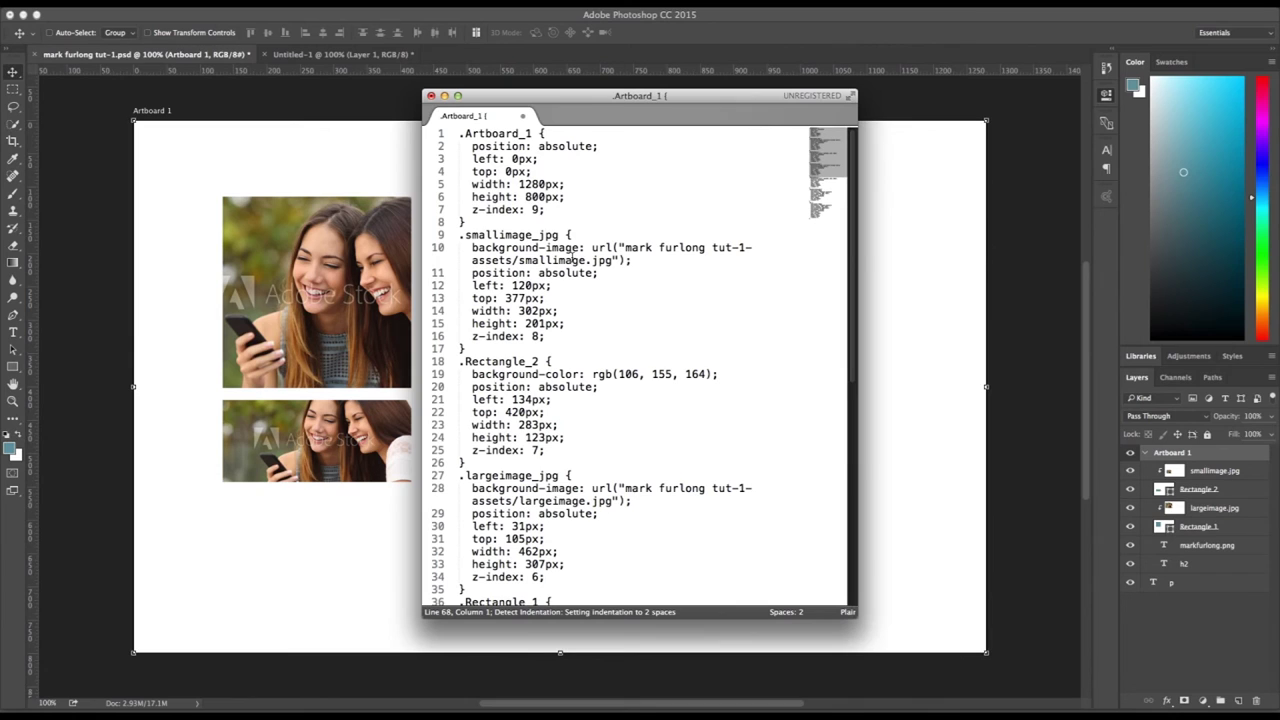
{"action": "left_click_drag", "start_coordinate": [490, 223], "coordinate": [452, 132]}
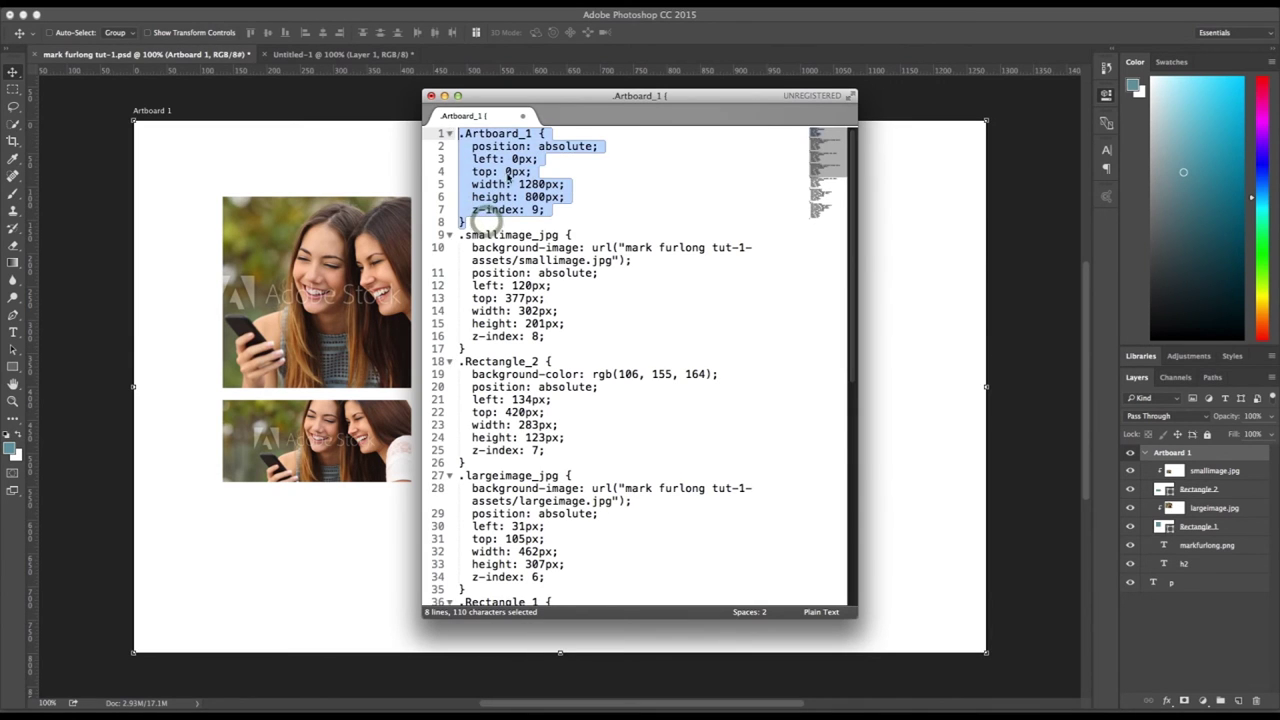
{"action": "key", "text": "BackSpace"}
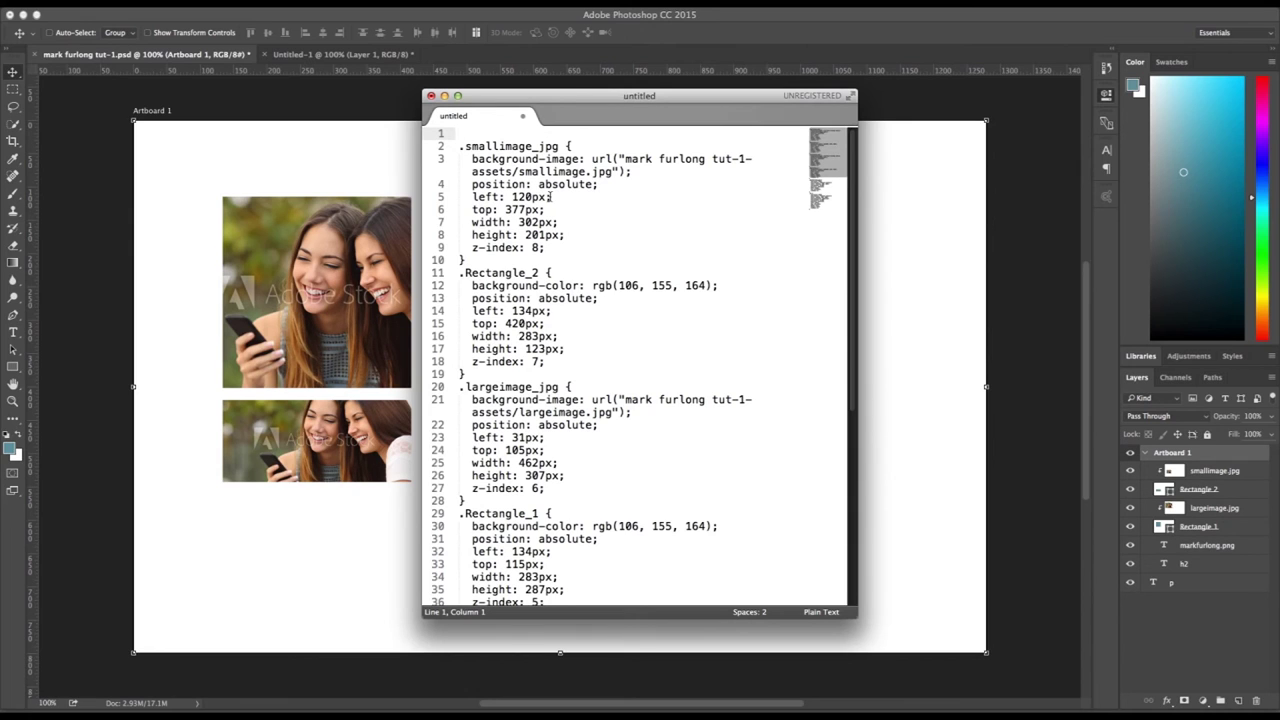
Step: Look over the remaining layer rules in the pasted CSS
{"action": "left_click_drag", "start_coordinate": [470, 220], "coordinate": [466, 248]}
{"action": "left_click", "coordinate": [555, 252]}
{"action": "left_click", "coordinate": [570, 258]}
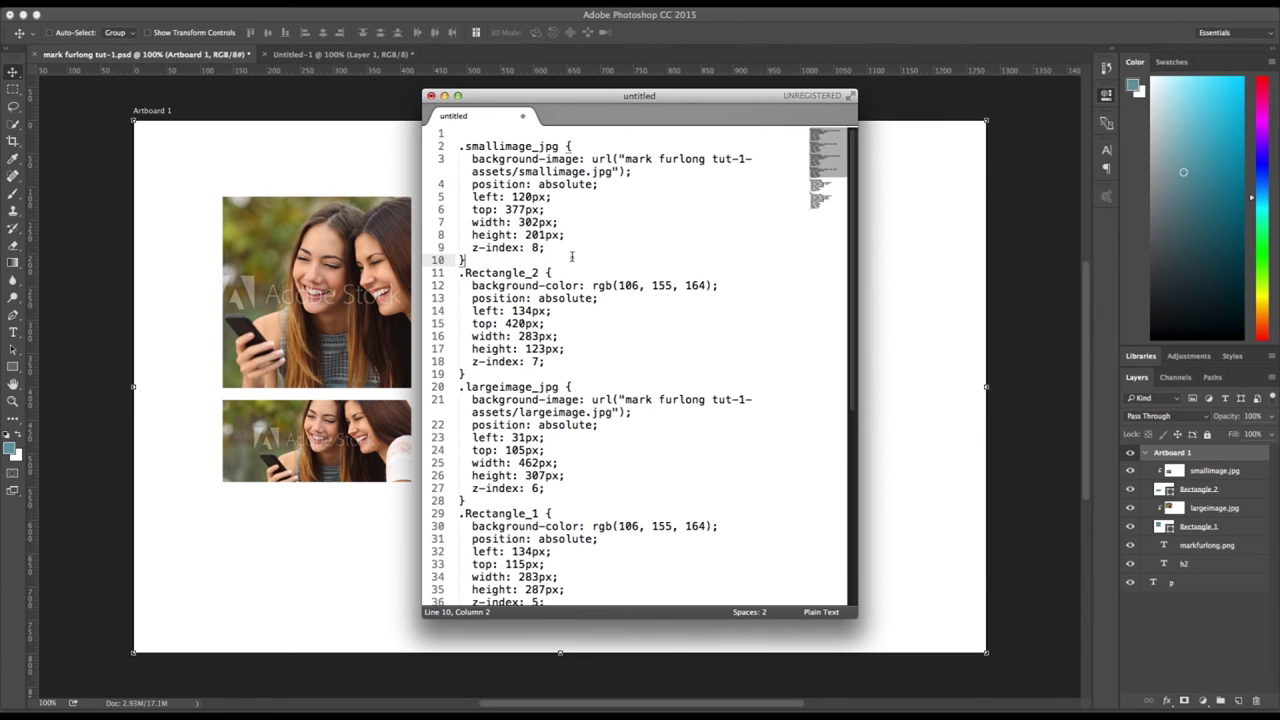
{"action": "scroll", "coordinate": [580, 240], "scroll_direction": "down", "scroll_amount": 2}
{"action": "scroll", "coordinate": [586, 224], "scroll_direction": "down", "scroll_amount": 7}
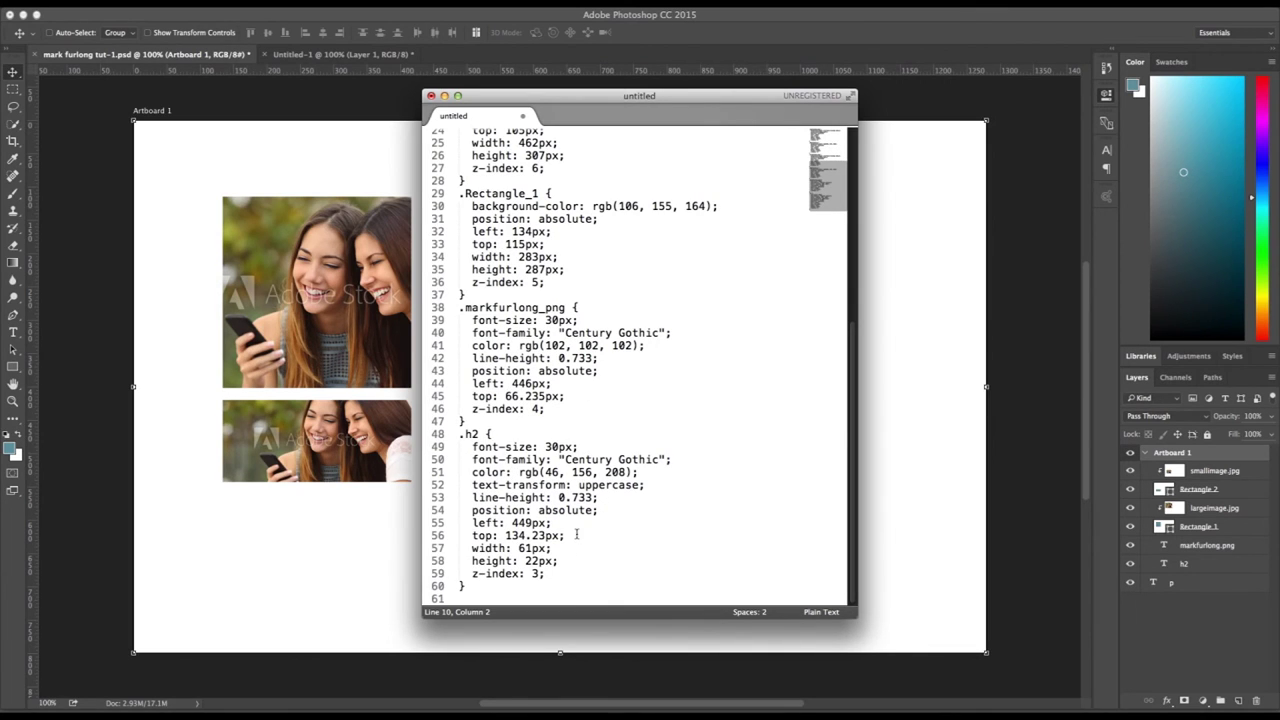
{"action": "scroll", "coordinate": [588, 497], "scroll_direction": "up", "scroll_amount": 7}
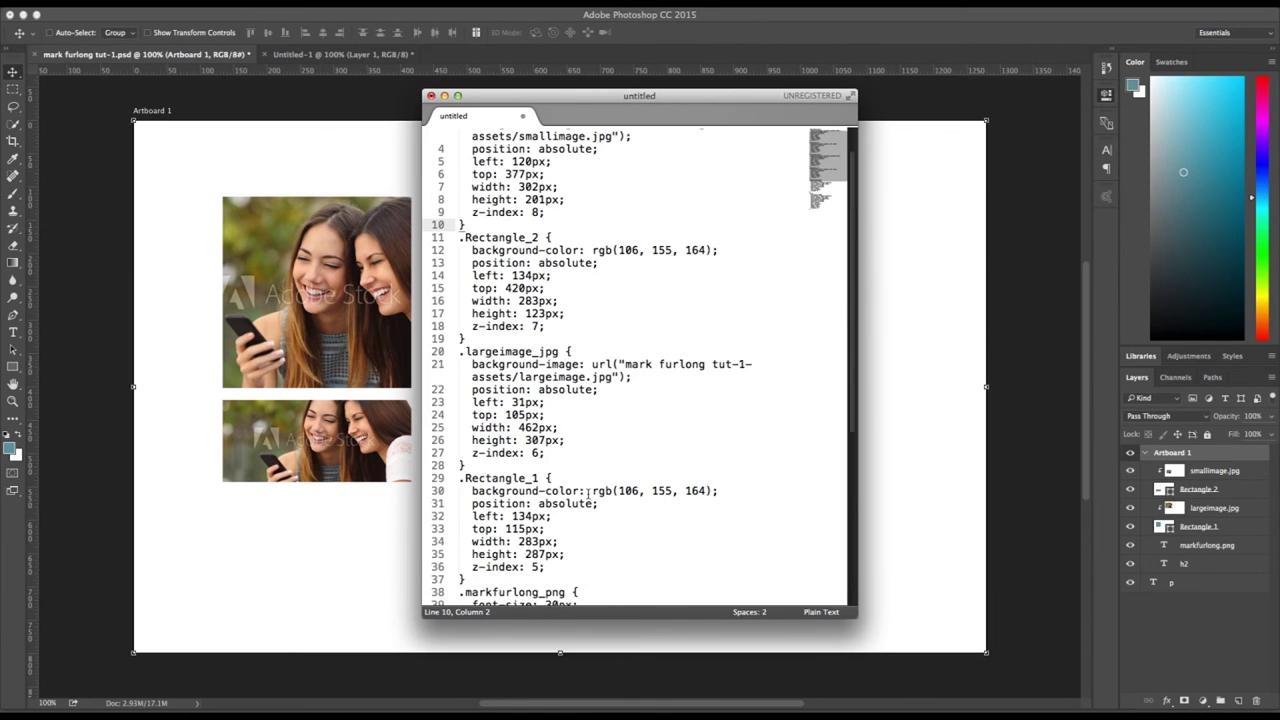
{"action": "scroll", "coordinate": [588, 491], "scroll_direction": "up", "scroll_amount": 1}
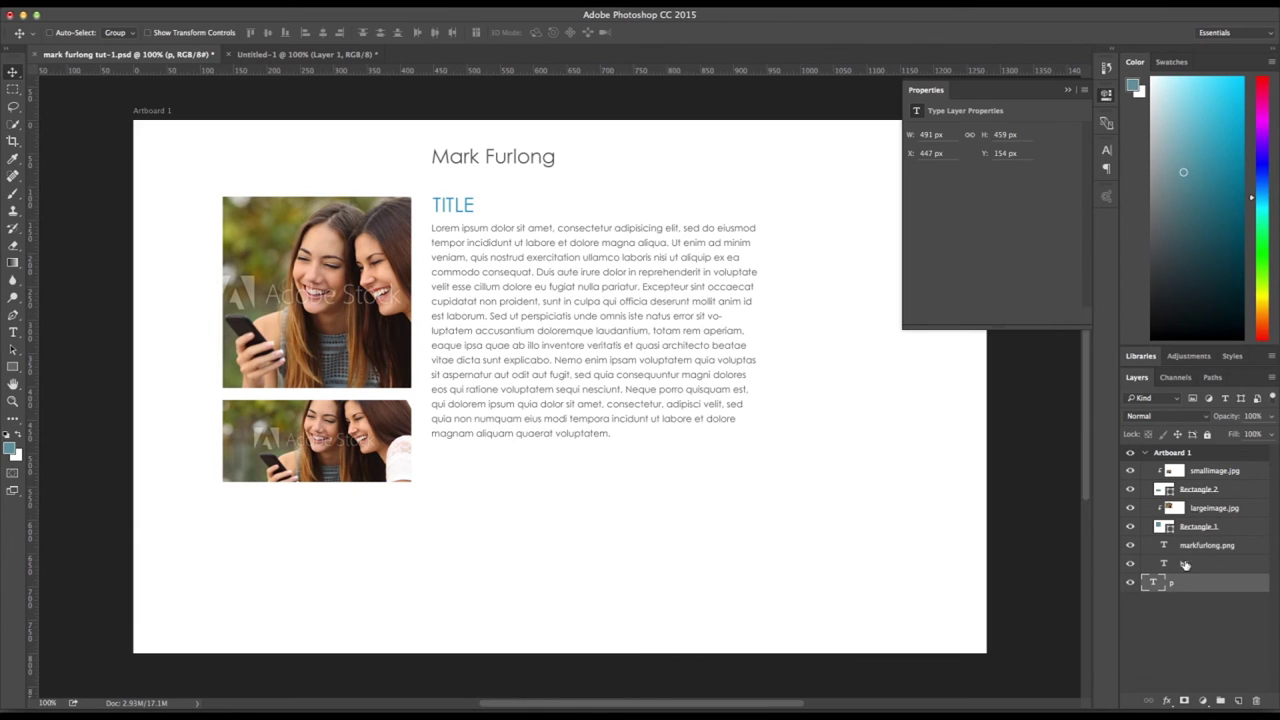
Step: Inspect the Artboard 1 and p layers' blending options without changing anything
{"action": "left_click", "coordinate": [1192, 605]}
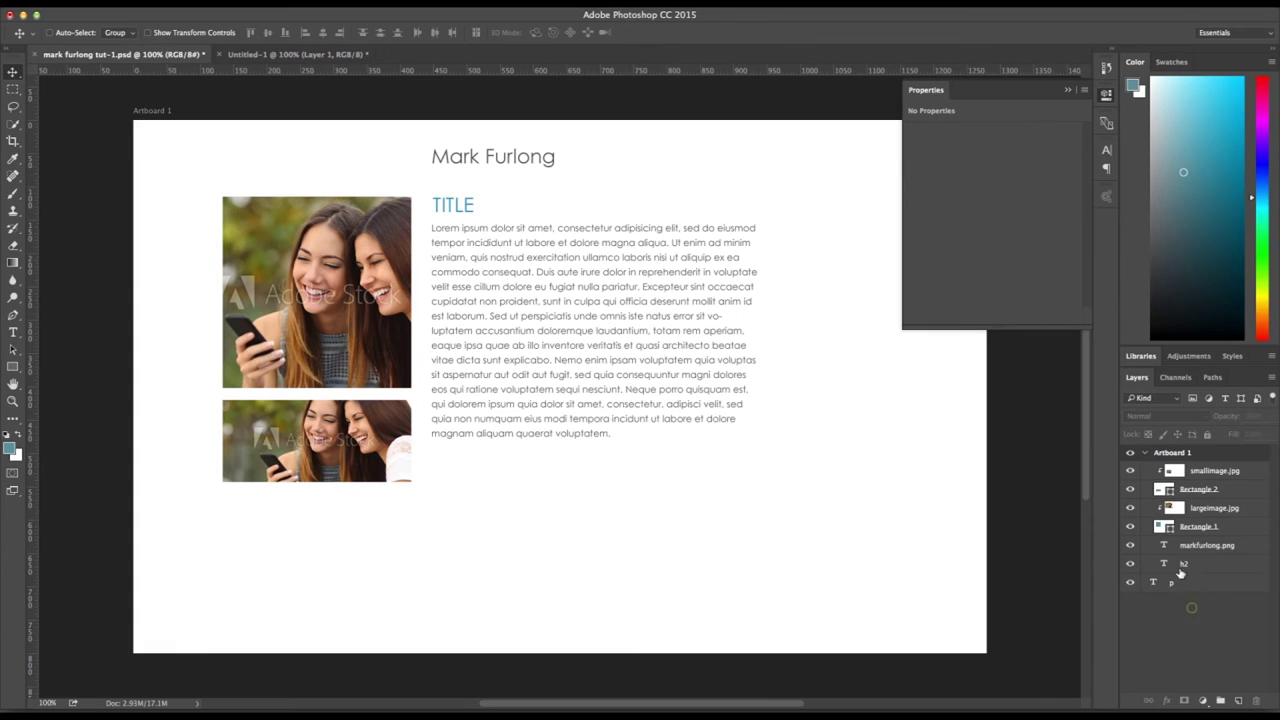
{"action": "left_click", "coordinate": [1190, 588]}
{"action": "left_click", "coordinate": [1146, 453]}
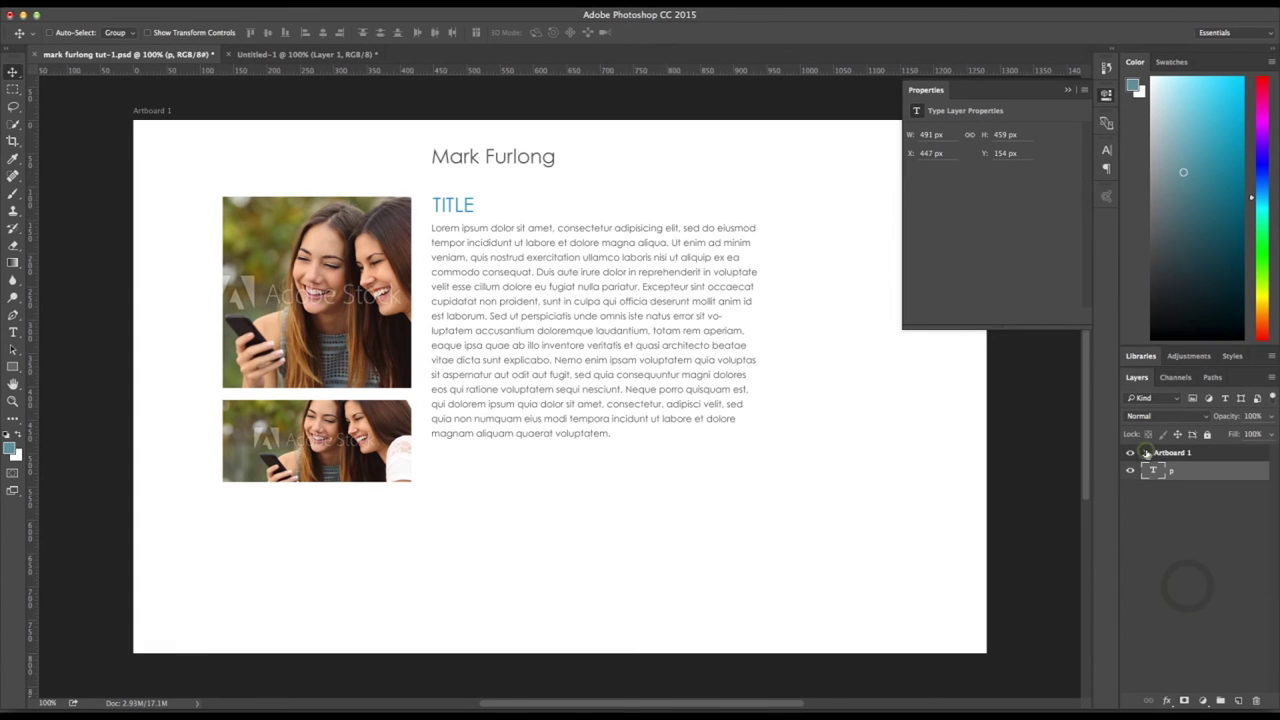
{"action": "double_click", "coordinate": [1160, 458]}
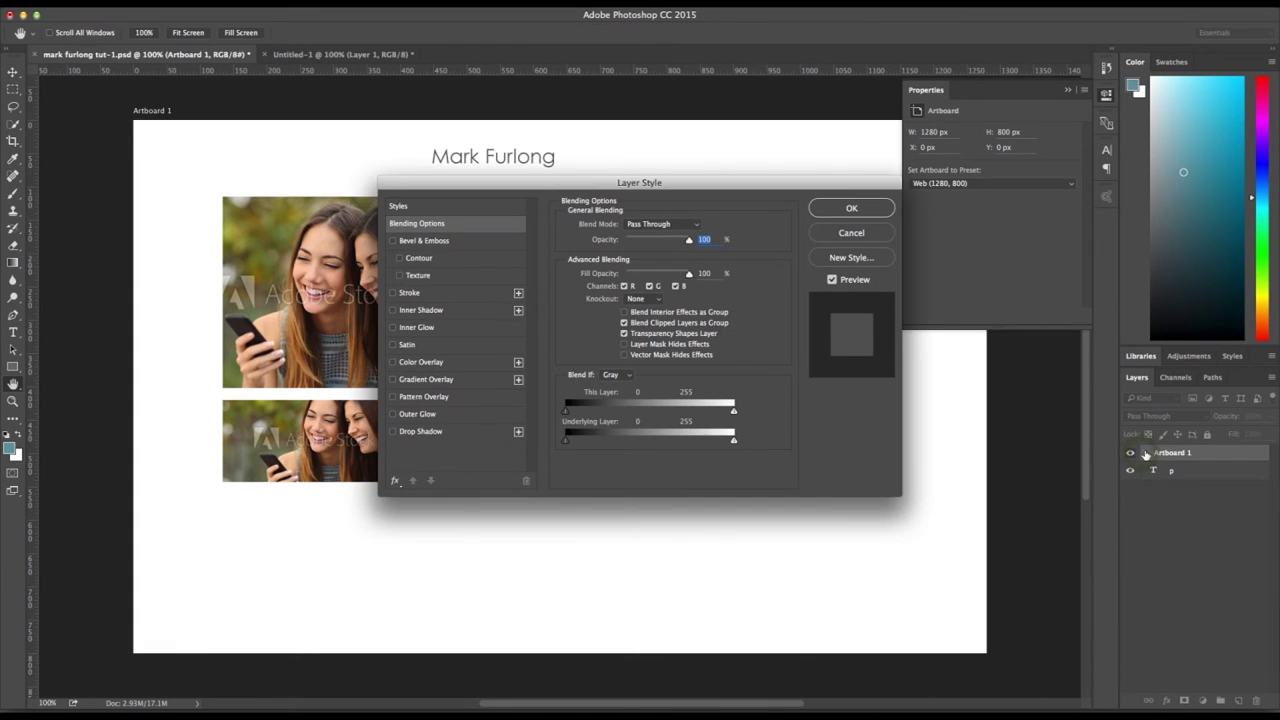
{"action": "key", "text": "Escape"}
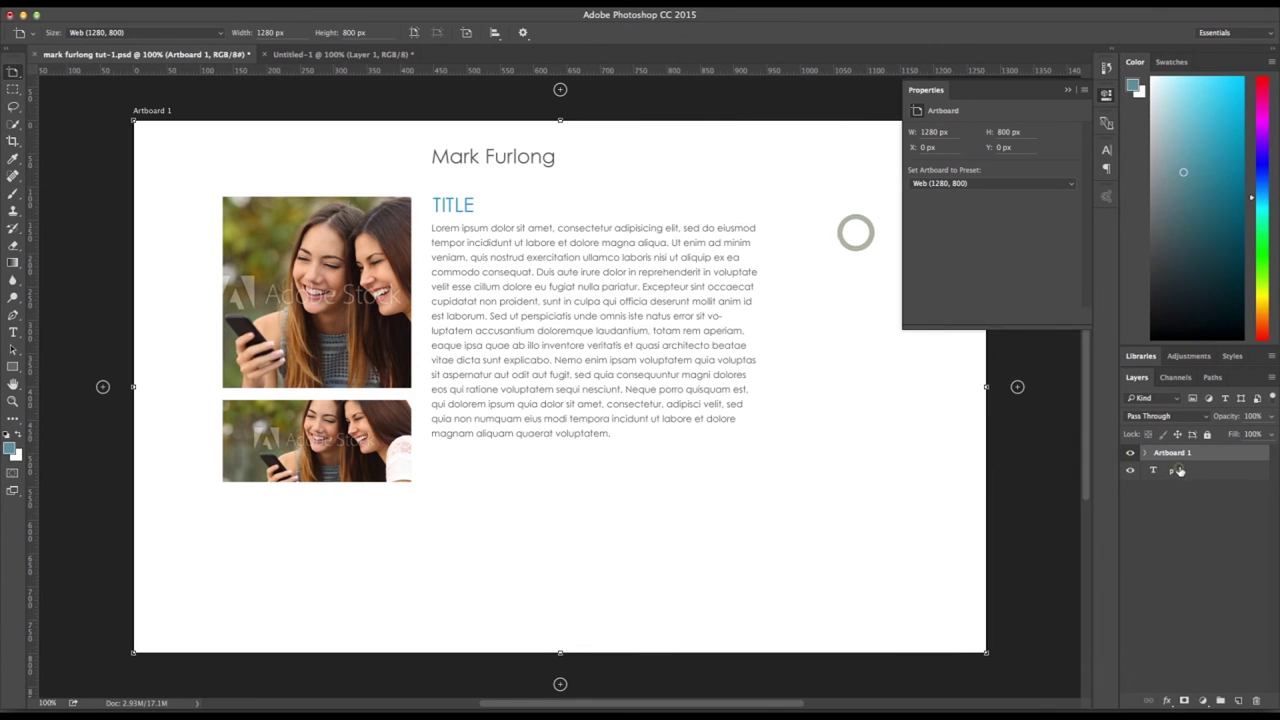
{"action": "left_click", "coordinate": [1145, 454]}
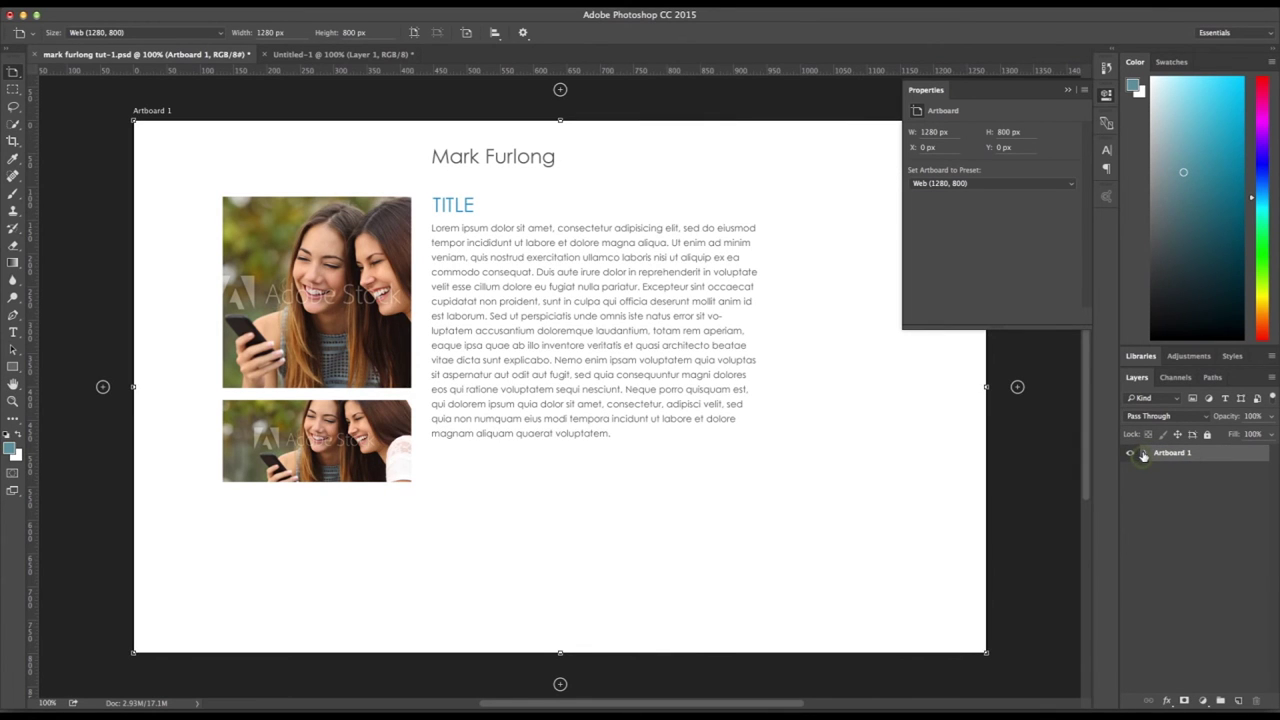
{"action": "left_click", "coordinate": [1144, 455]}
{"action": "left_click", "coordinate": [1203, 605]}
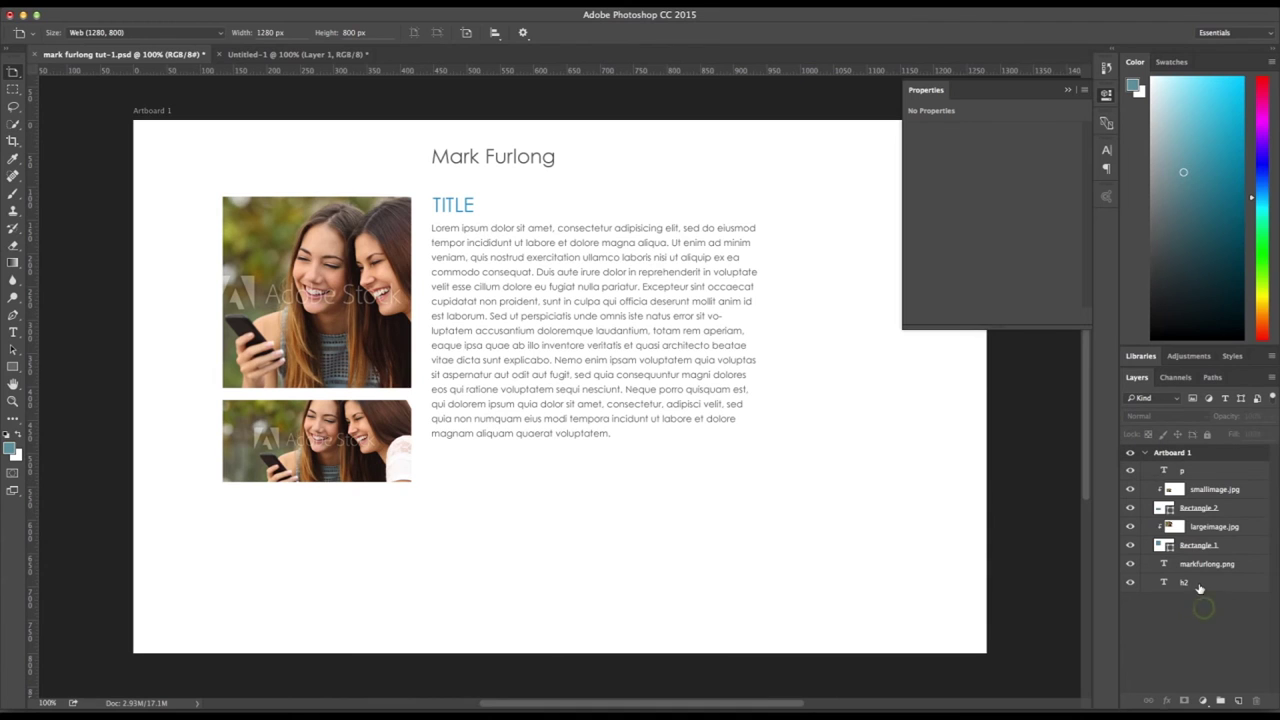
{"action": "double_click", "coordinate": [1191, 475]}
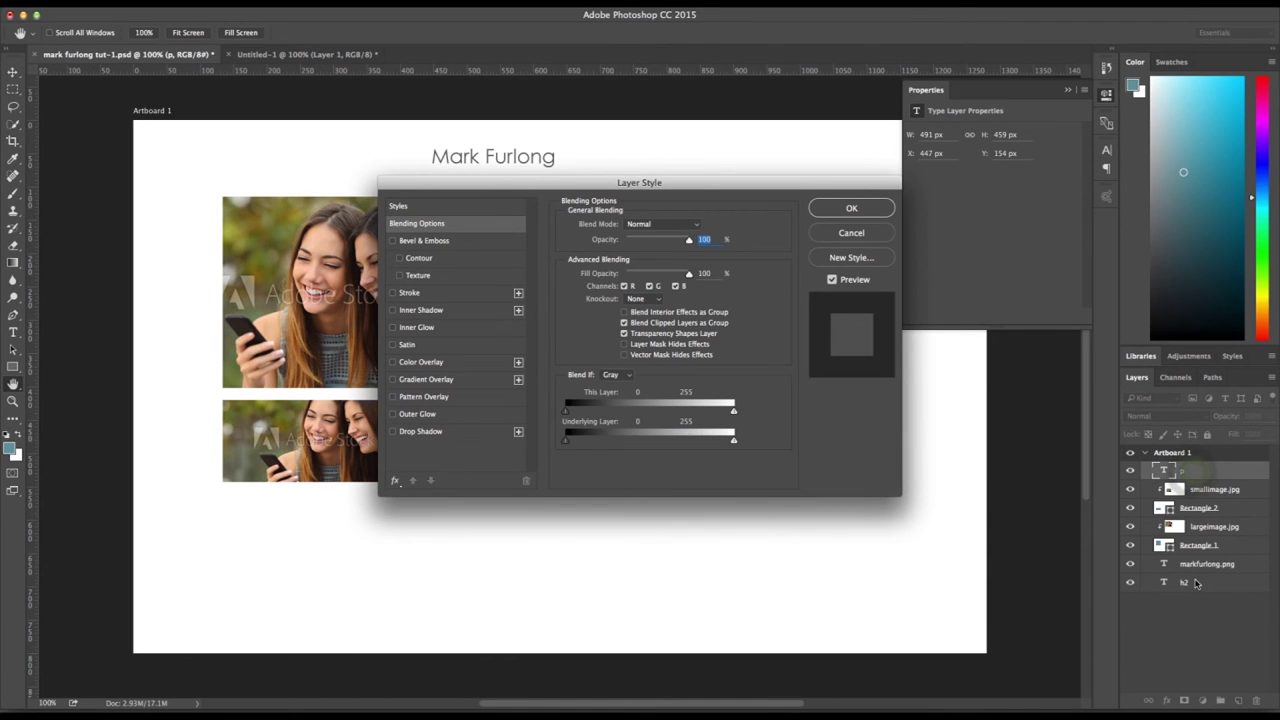
{"action": "left_click", "coordinate": [848, 209]}
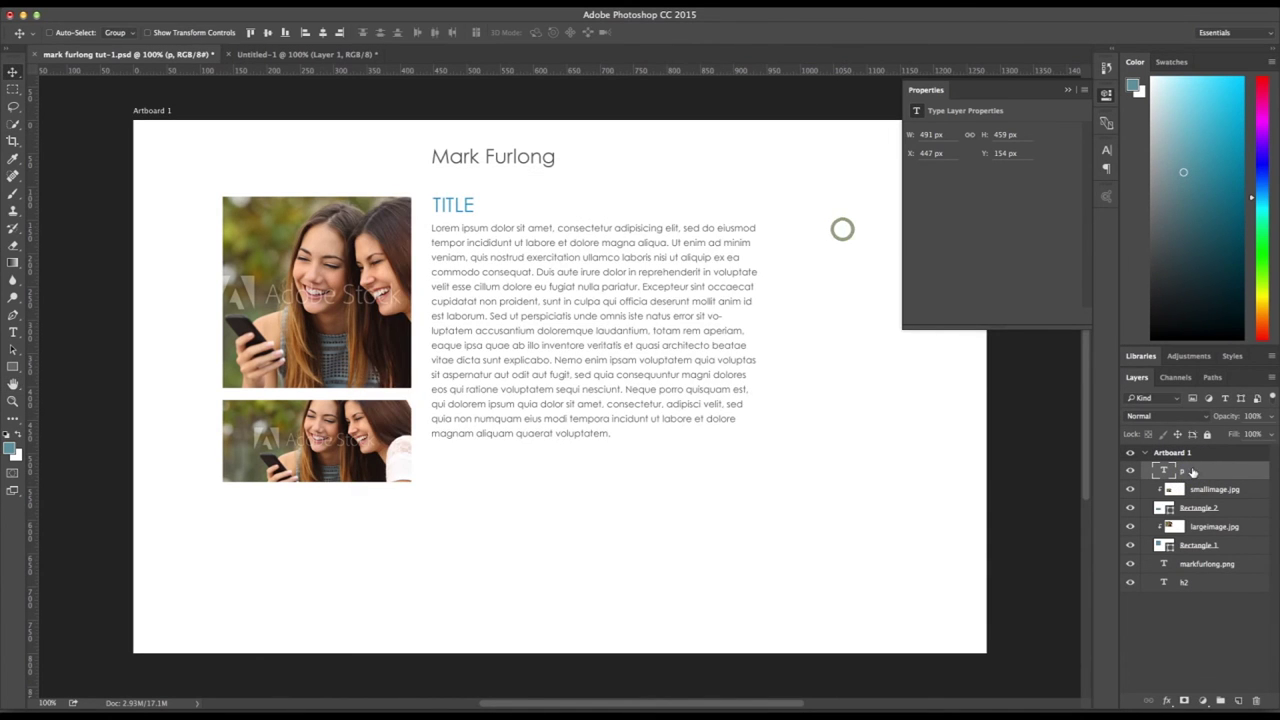
Step: Move the p layer to the bottom below h2 and copy Artboard 1's CSS
{"action": "left_click_drag", "start_coordinate": [1190, 580], "coordinate": [1191, 590]}
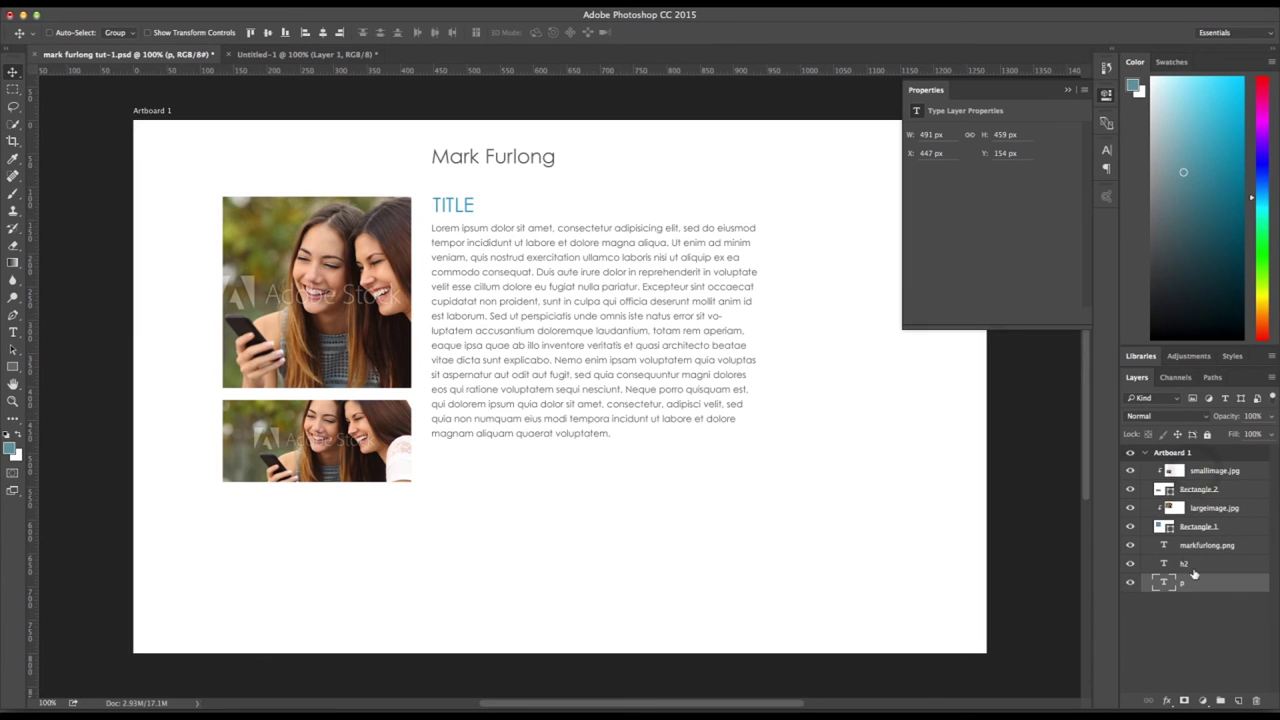
{"action": "right_click", "coordinate": [1189, 456]}
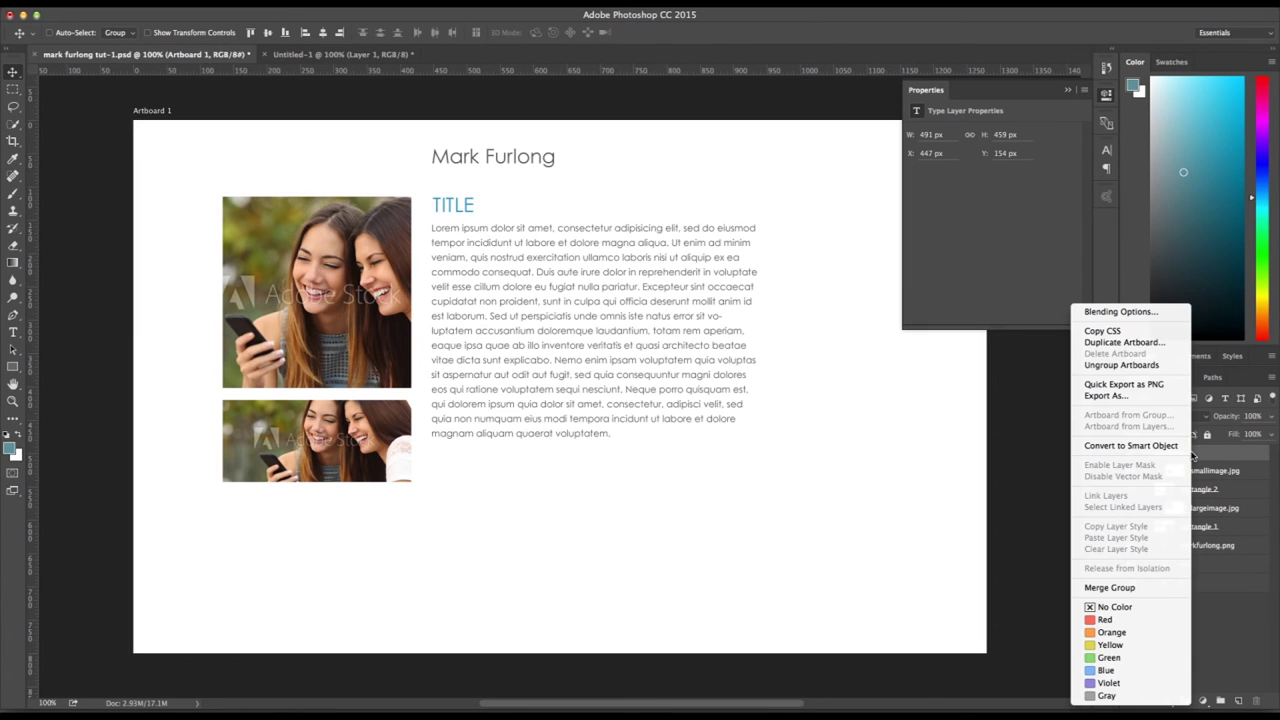
{"action": "left_click", "coordinate": [1126, 333]}
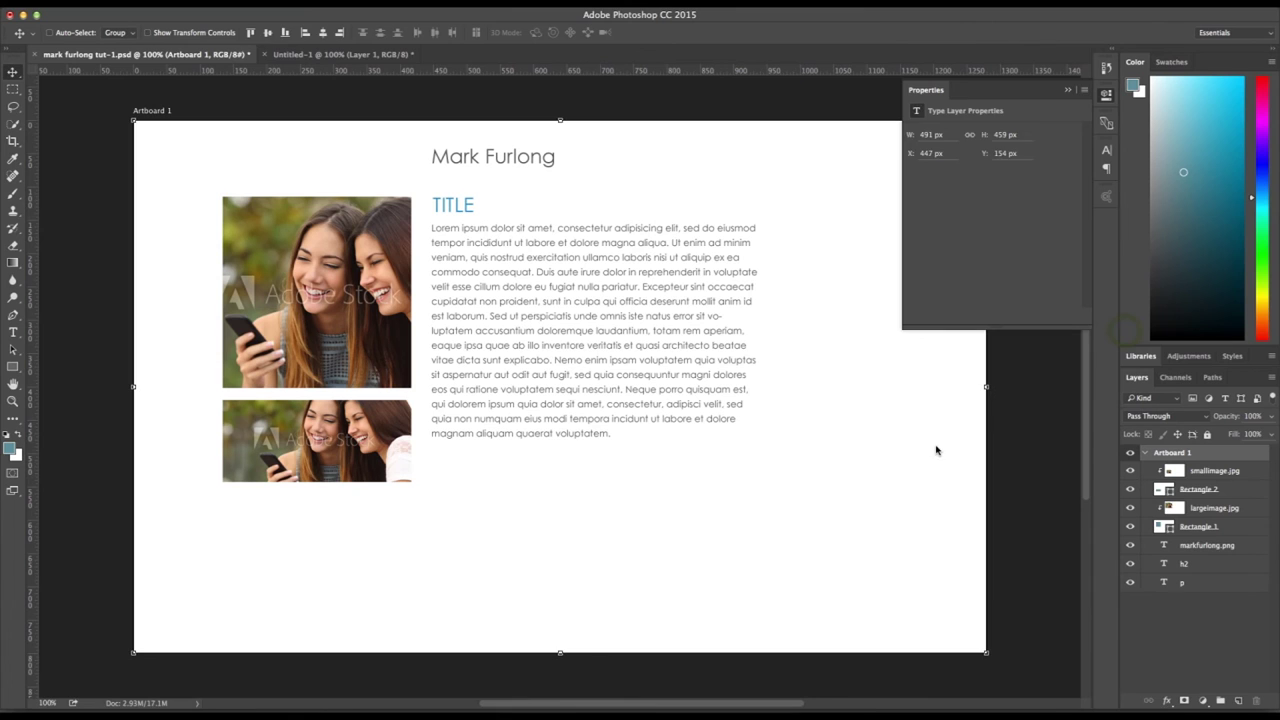
{"action": "mouse_move", "coordinate": [858, 678]}
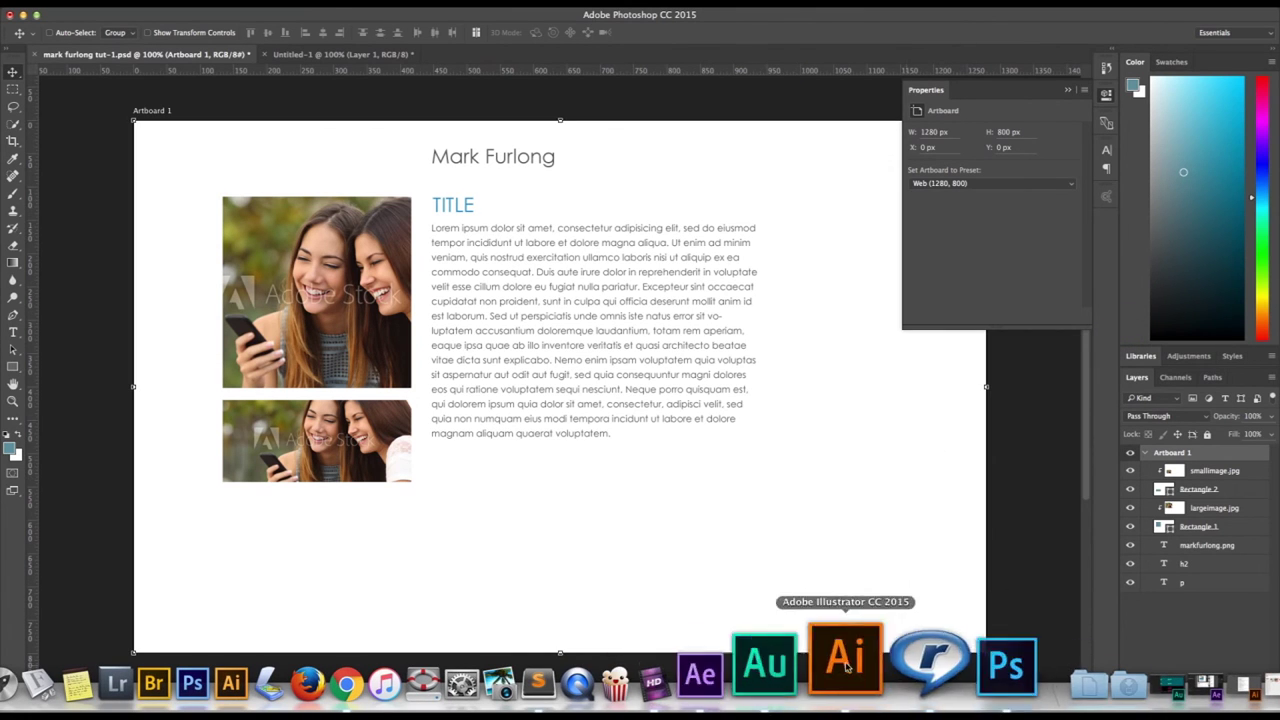
Step: Paste the artboard CSS into Sublime Text and delete the .Artboard_1 rule
{"action": "left_click", "coordinate": [636, 660]}
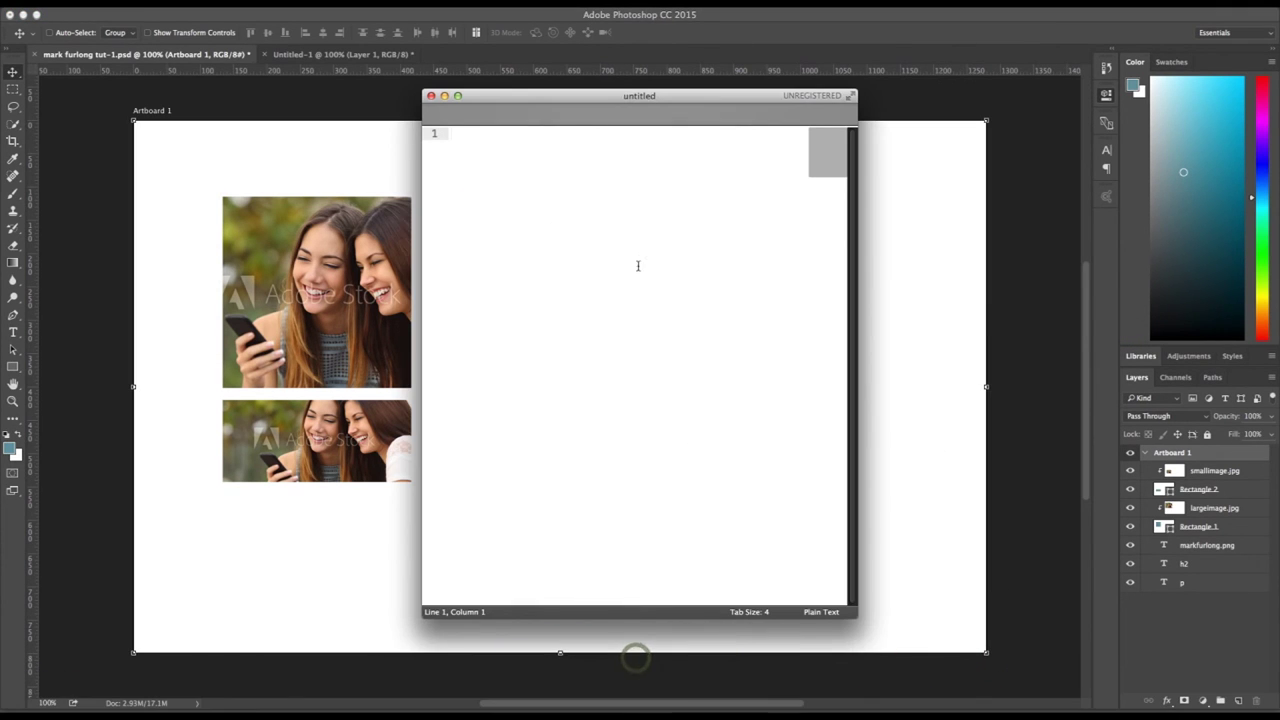
{"action": "key", "text": "super+v"}
{"action": "scroll", "coordinate": [620, 238], "scroll_direction": "up", "scroll_amount": 15}
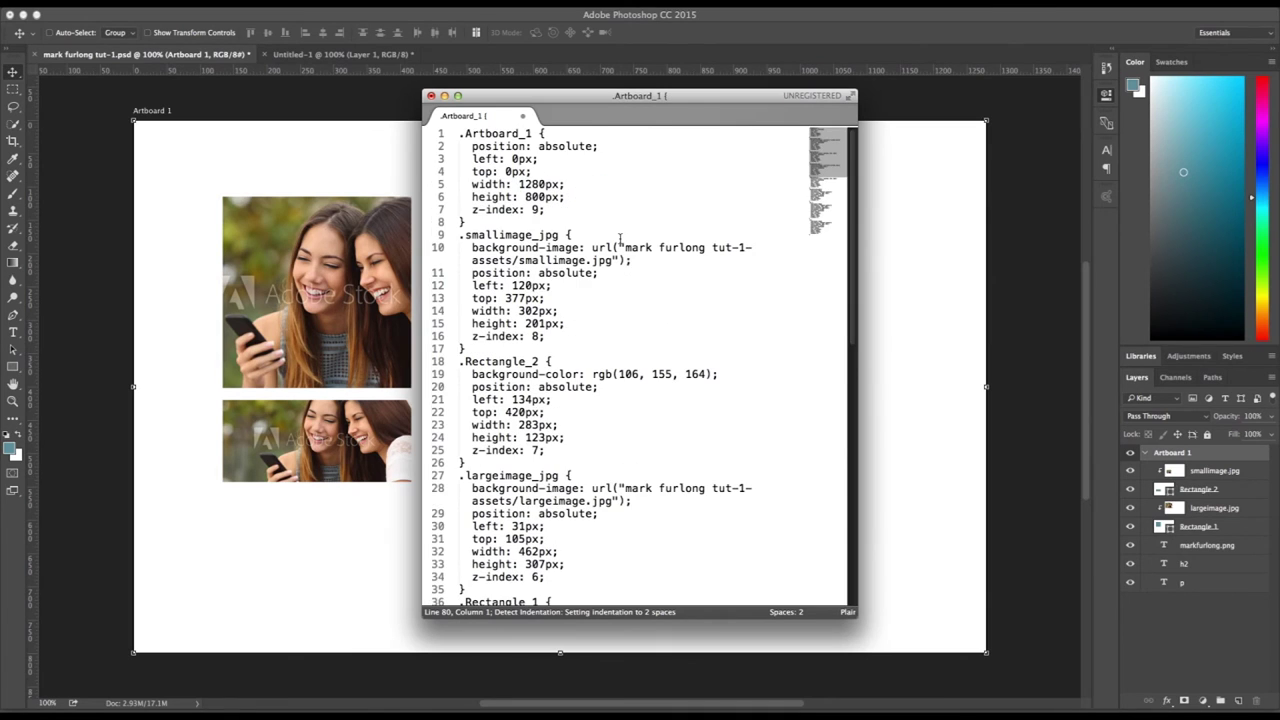
{"action": "left_click_drag", "start_coordinate": [500, 222], "coordinate": [459, 133]}
{"action": "key", "text": "BackSpace"}
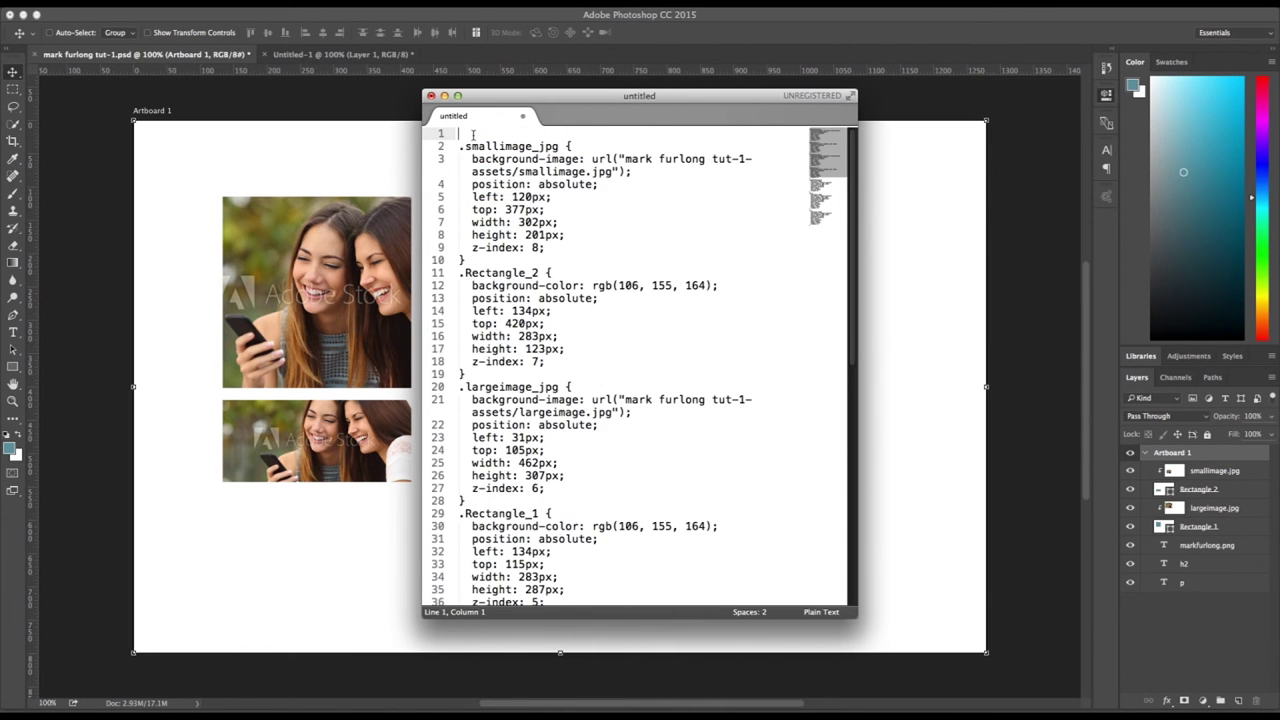
Step: Rename the site-name class on line 38 to .h1
{"action": "scroll", "coordinate": [478, 136], "scroll_direction": "down", "scroll_amount": 12}
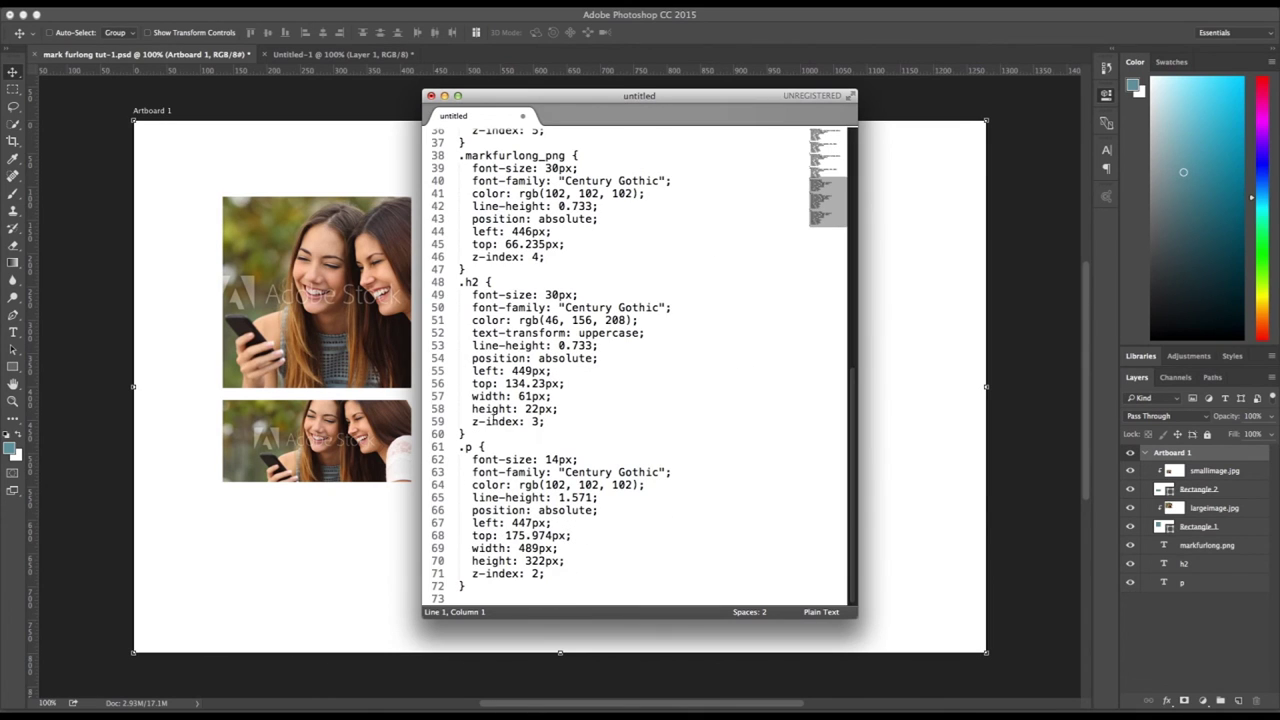
{"action": "left_click_drag", "start_coordinate": [501, 282], "coordinate": [458, 282]}
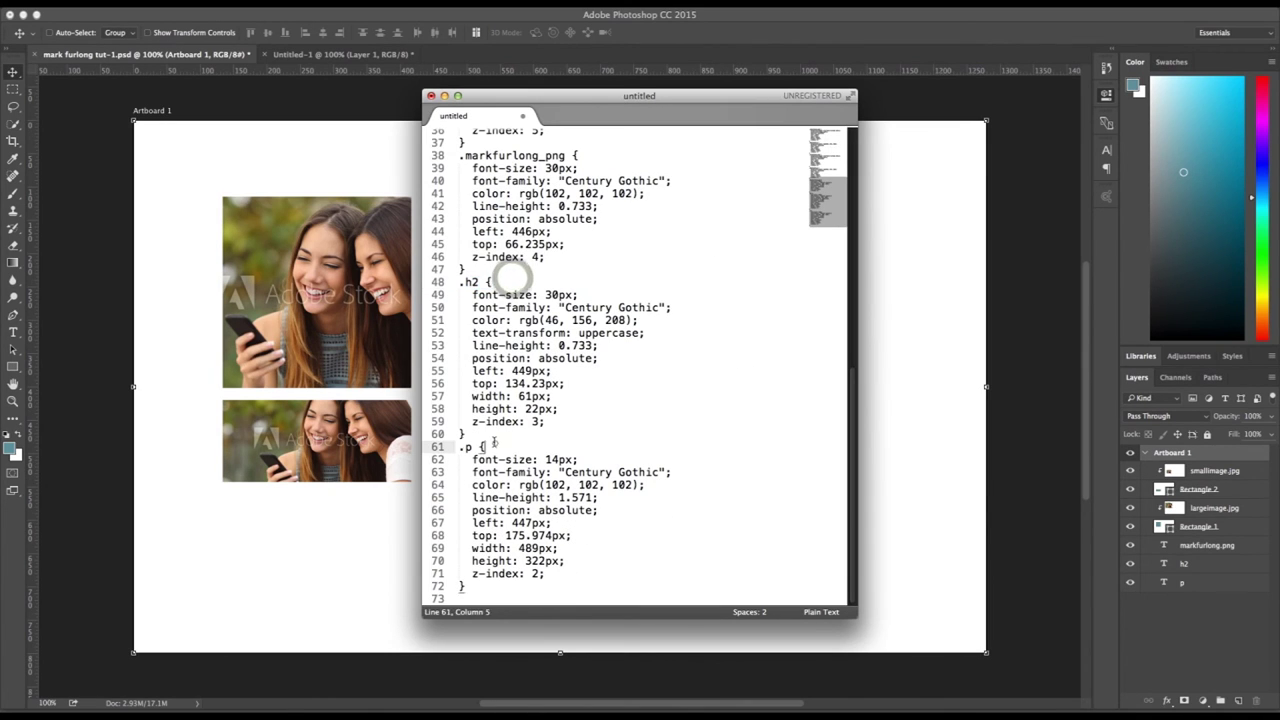
{"action": "left_click_drag", "start_coordinate": [458, 447], "coordinate": [495, 444]}
{"action": "scroll", "coordinate": [495, 444], "scroll_direction": "up", "scroll_amount": 2}
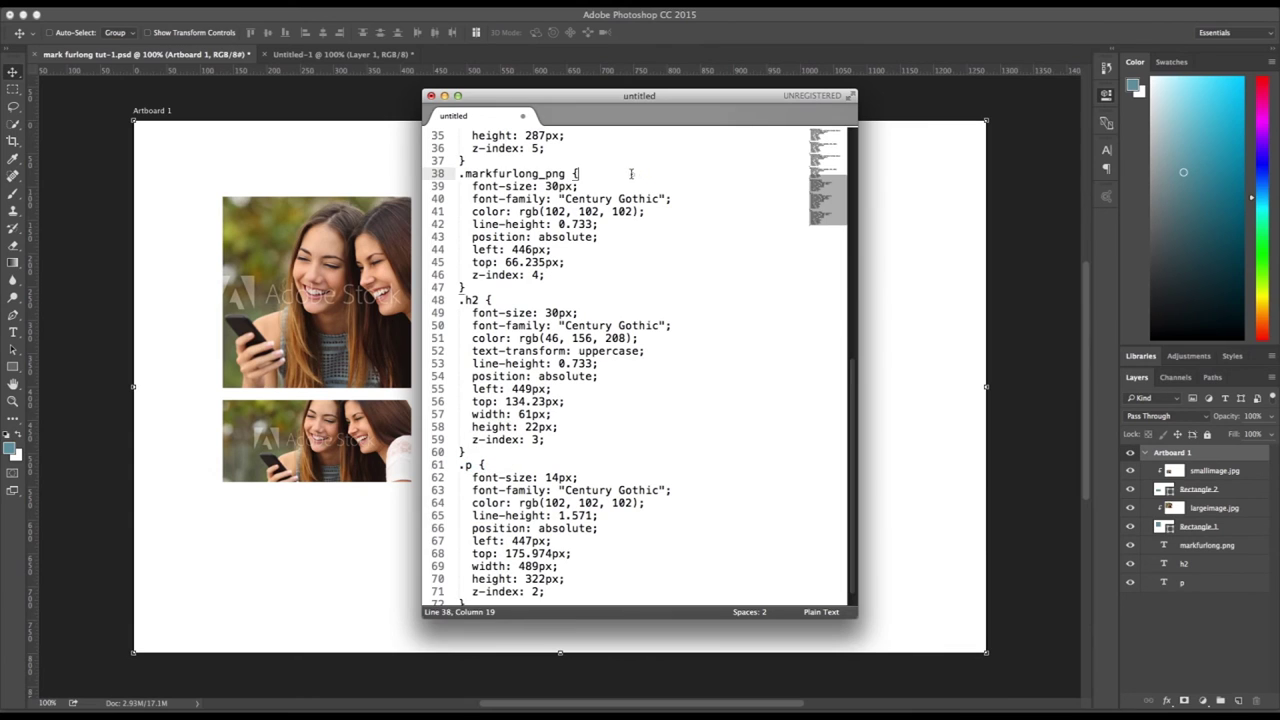
{"action": "left_click_drag", "start_coordinate": [464, 173], "coordinate": [632, 175]}
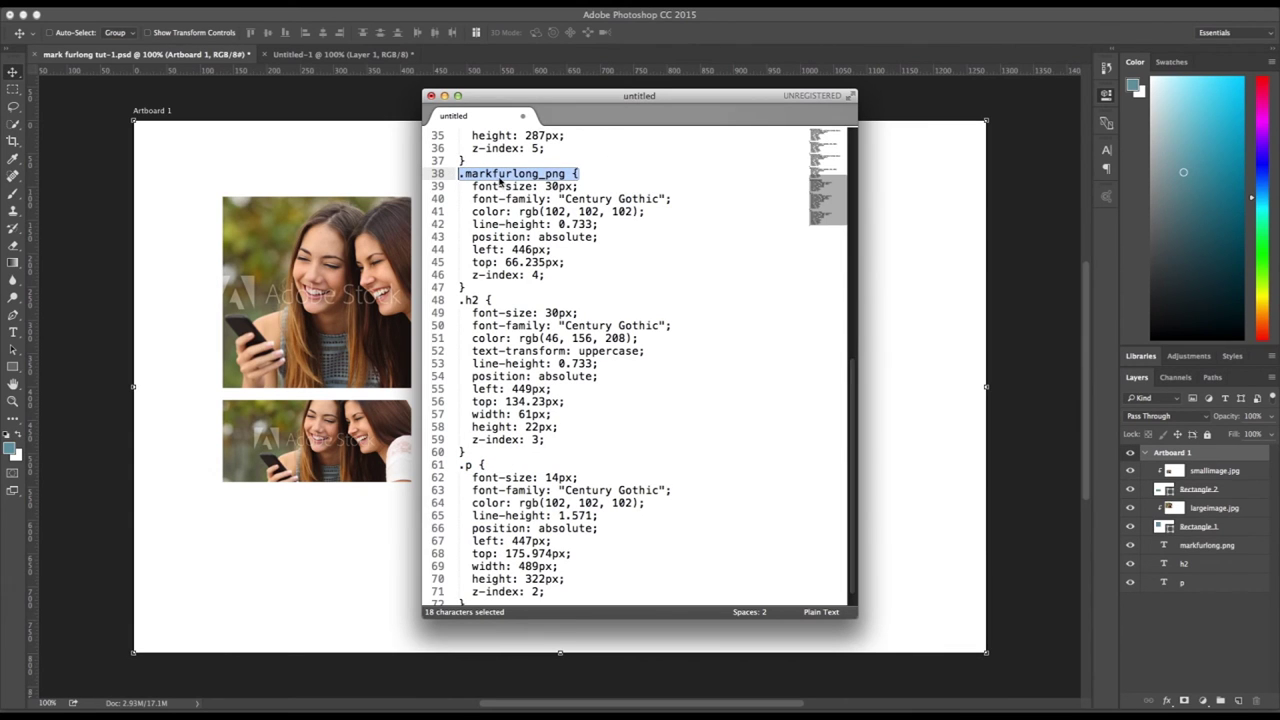
{"action": "left_click", "coordinate": [497, 174]}
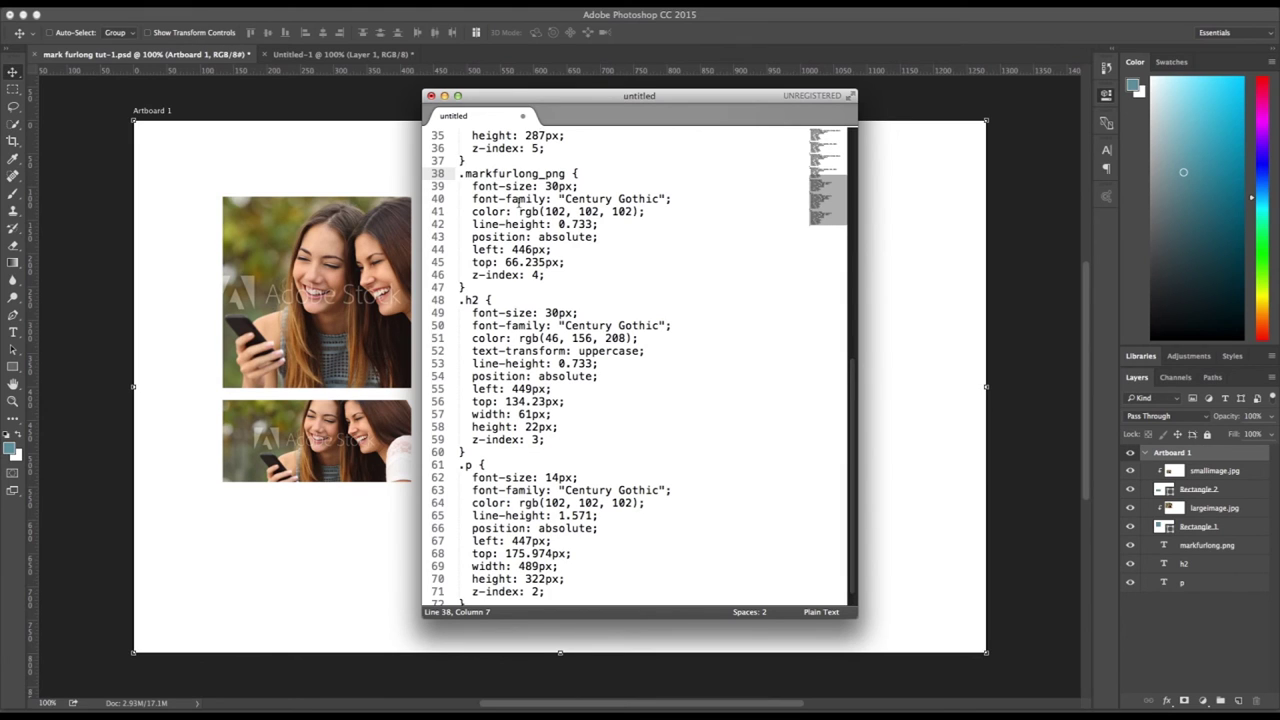
{"action": "left_click_drag", "start_coordinate": [566, 173], "coordinate": [466, 174]}
{"action": "type", "text": "h1"}
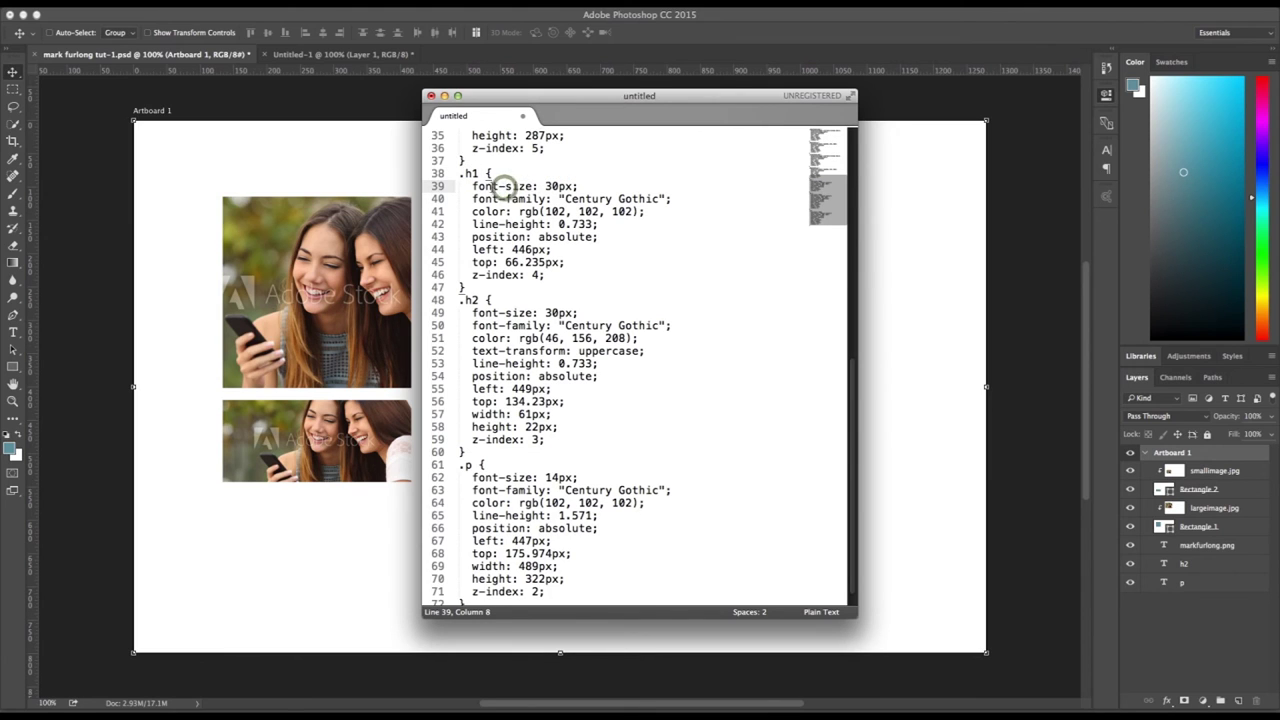
Step: Delete the left, top and z-index lines from the .h1 rule
{"action": "left_click_drag", "start_coordinate": [579, 186], "coordinate": [473, 187]}
{"action": "left_click_drag", "start_coordinate": [588, 199], "coordinate": [467, 199]}
{"action": "left_click_drag", "start_coordinate": [598, 237], "coordinate": [472, 224]}
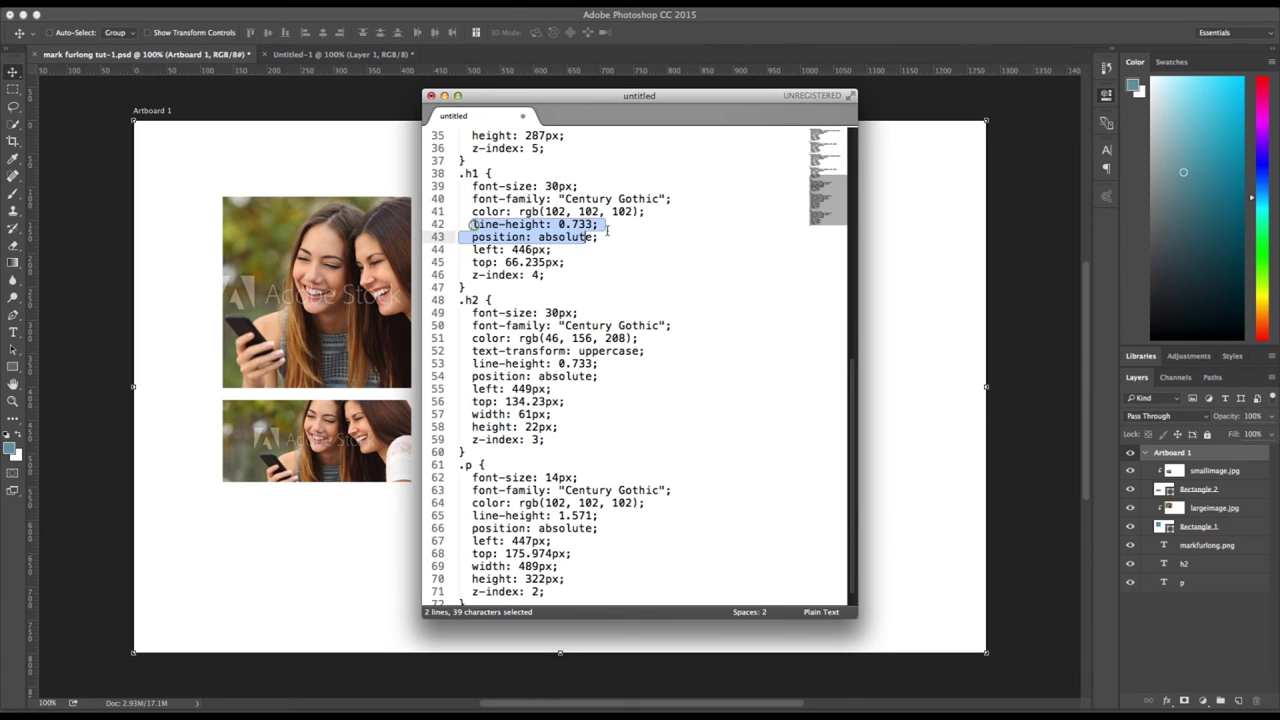
{"action": "left_click", "coordinate": [588, 255]}
{"action": "scroll", "coordinate": [561, 254], "scroll_direction": "down", "scroll_amount": 1}
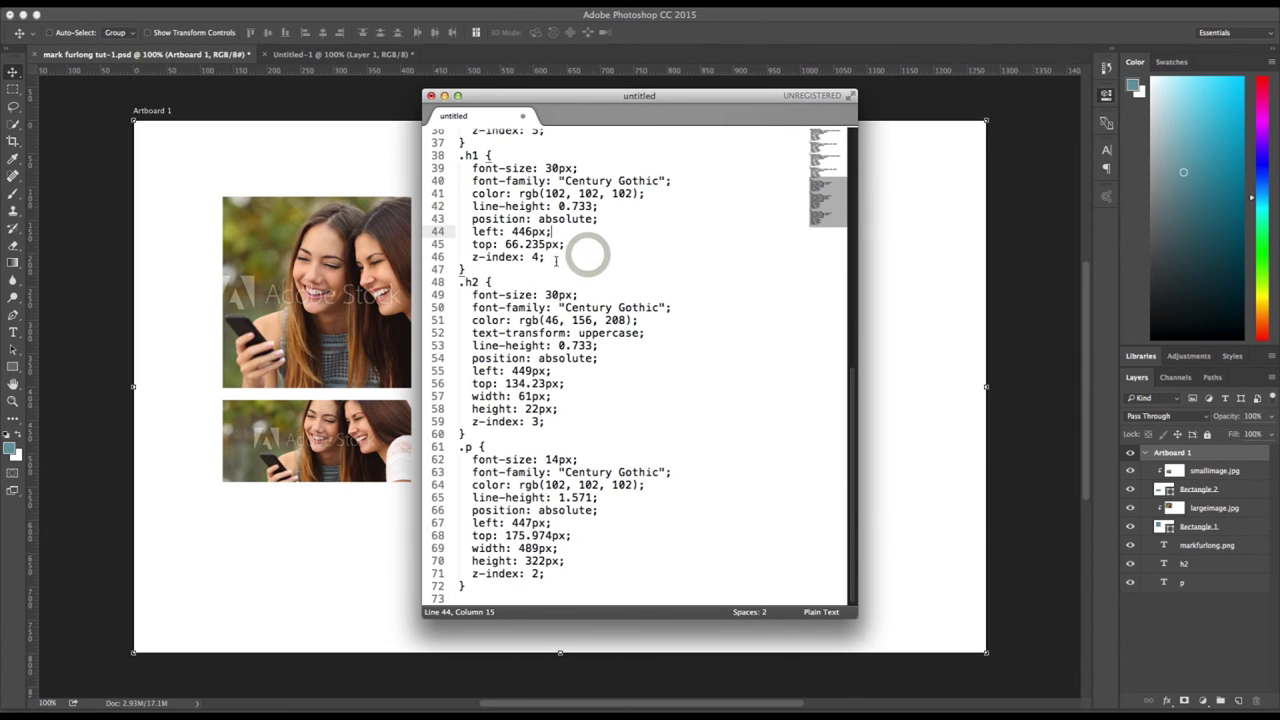
{"action": "left_click_drag", "start_coordinate": [560, 257], "coordinate": [458, 192]}
{"action": "key", "text": "BackSpace"}
{"action": "key", "text": "Delete"}
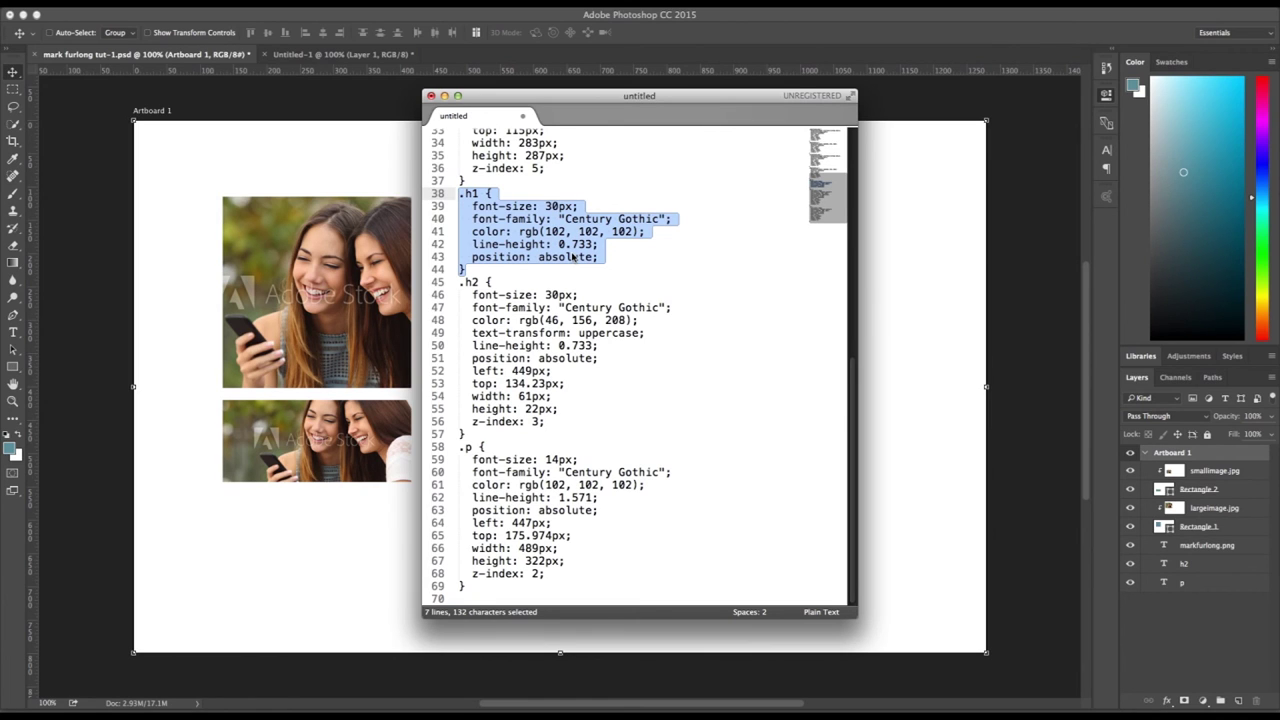
Step: Add a blank line after the .h1 rule's closing brace
{"action": "left_click", "coordinate": [625, 248]}
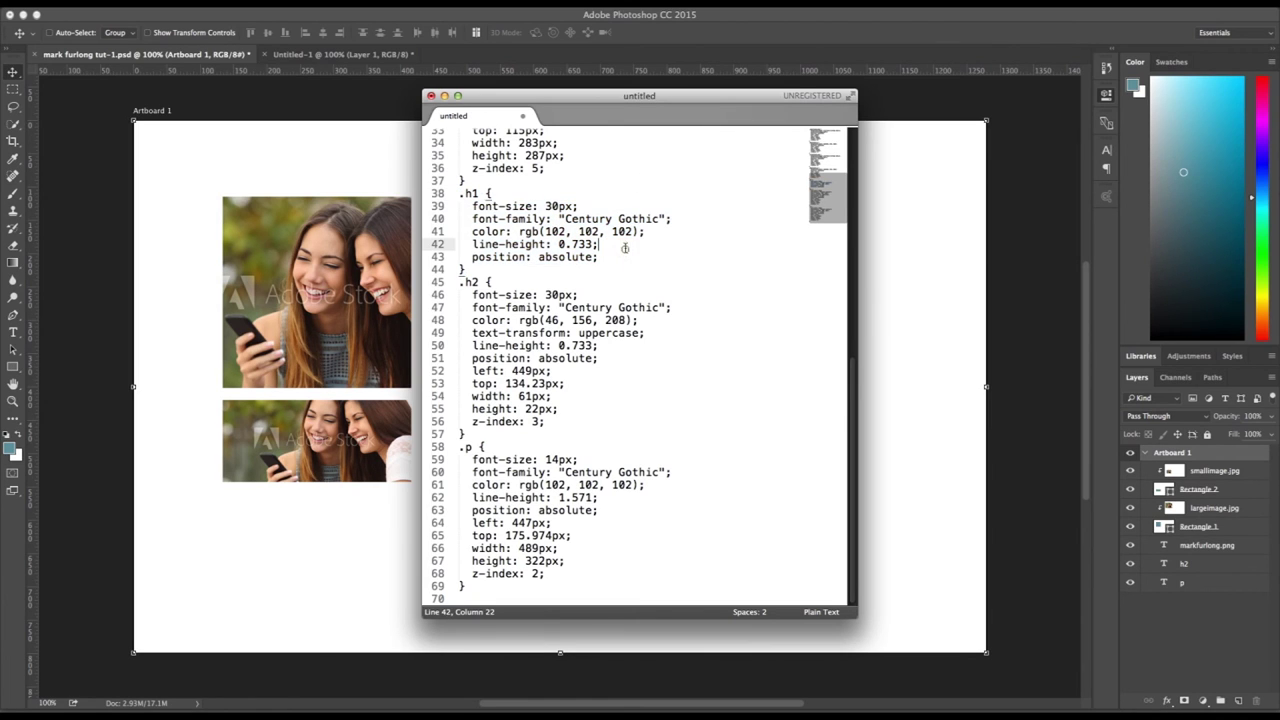
{"action": "left_click", "coordinate": [517, 270]}
{"action": "key", "text": "Return"}
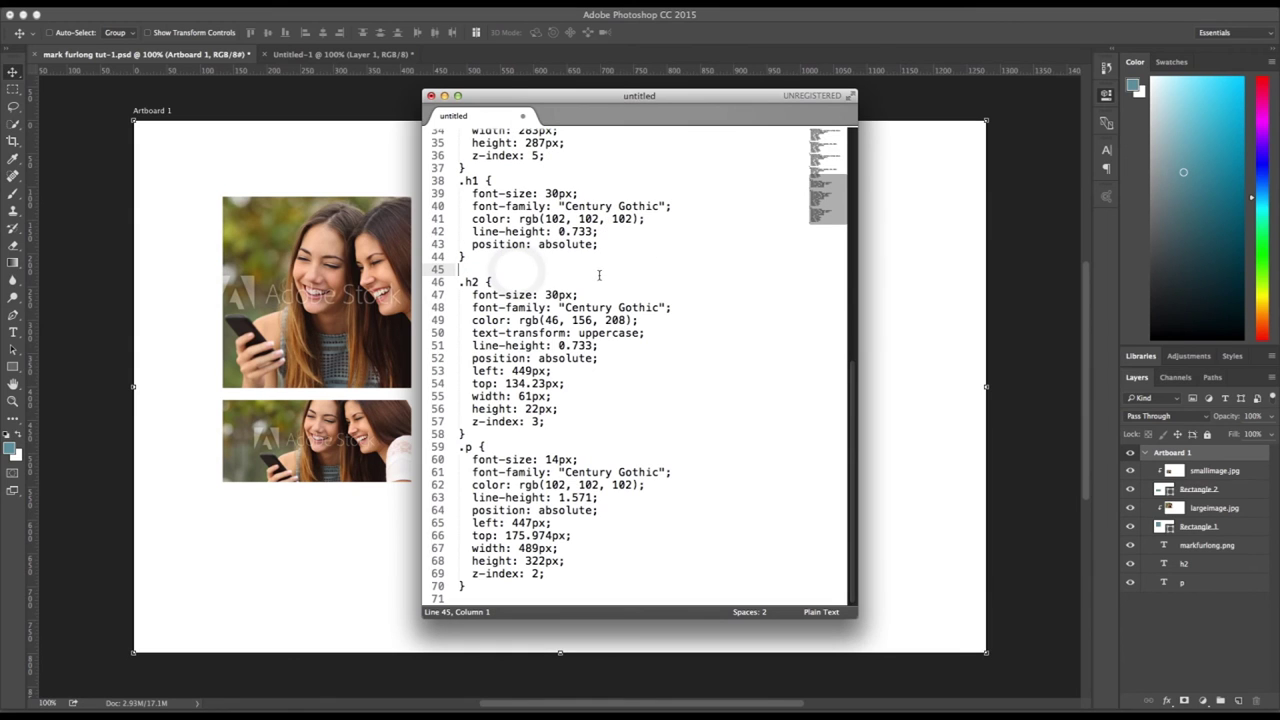